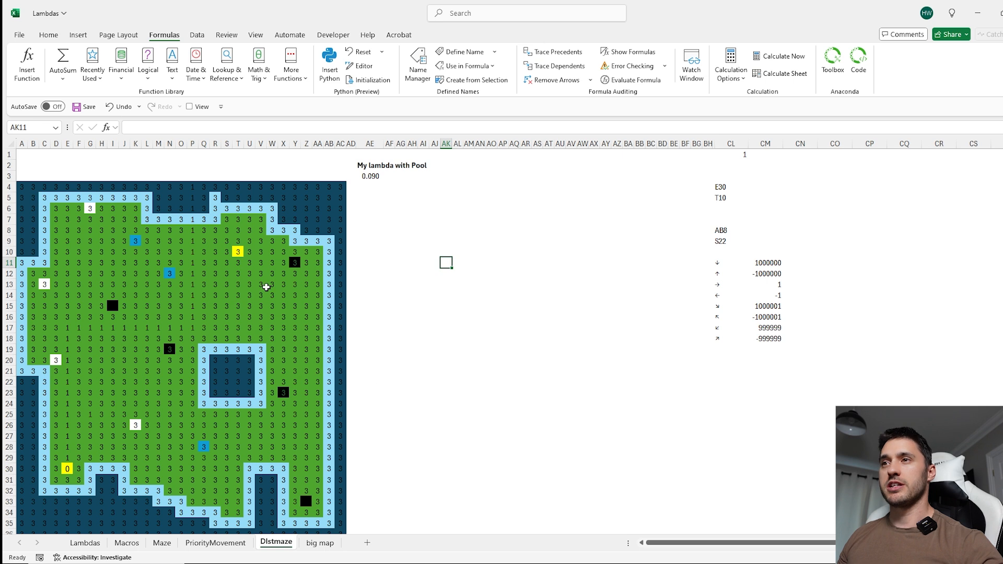
Begin a formula in cell AE4 with the custom DistanceMaze function.
click(370, 187)
text(=di)
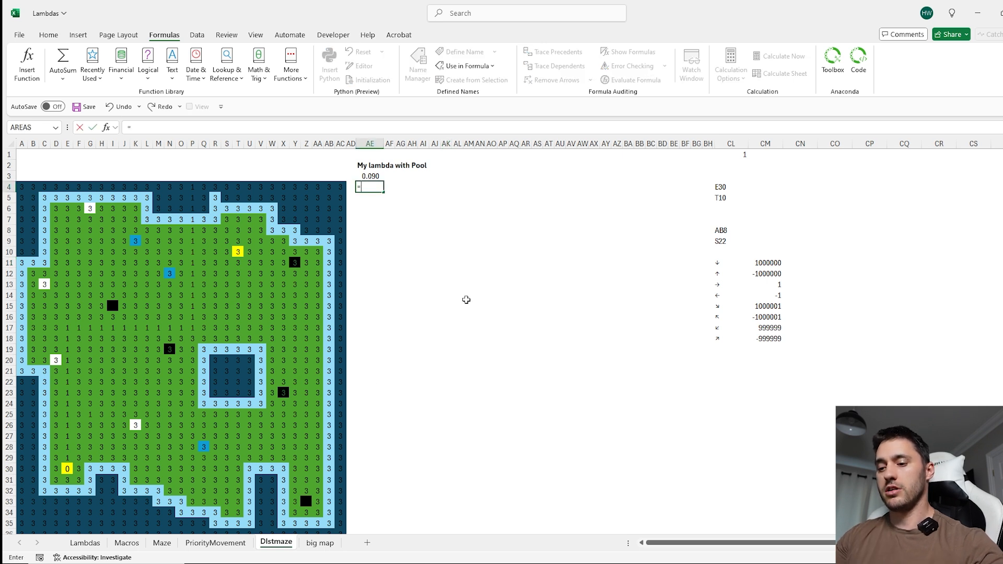
key(Down)
key(Down)
key(Down)
key(Down)
key(Down)
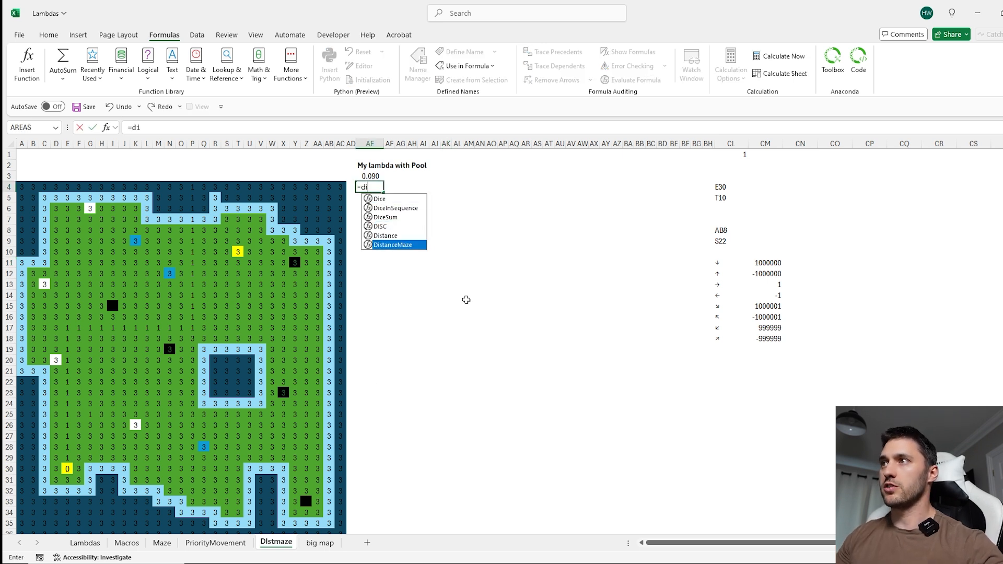
key(Tab)
Give DistanceMaze the map range A4:AC36 and the start reference CL4, and enter the formula.
click(23, 188)
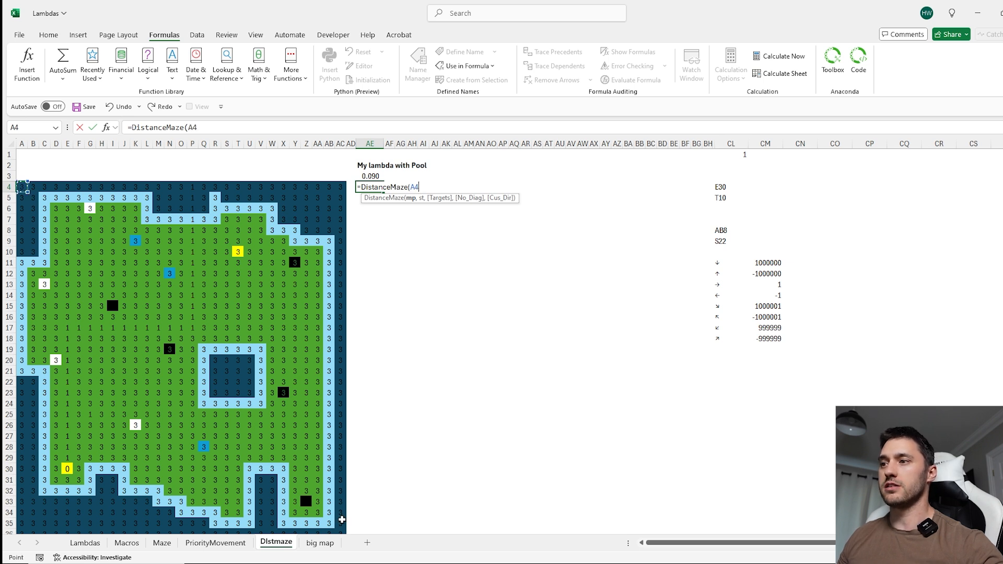
scroll(335, 473, down, 1)
shift+click(338, 489)
scroll(334, 397, up, 1)
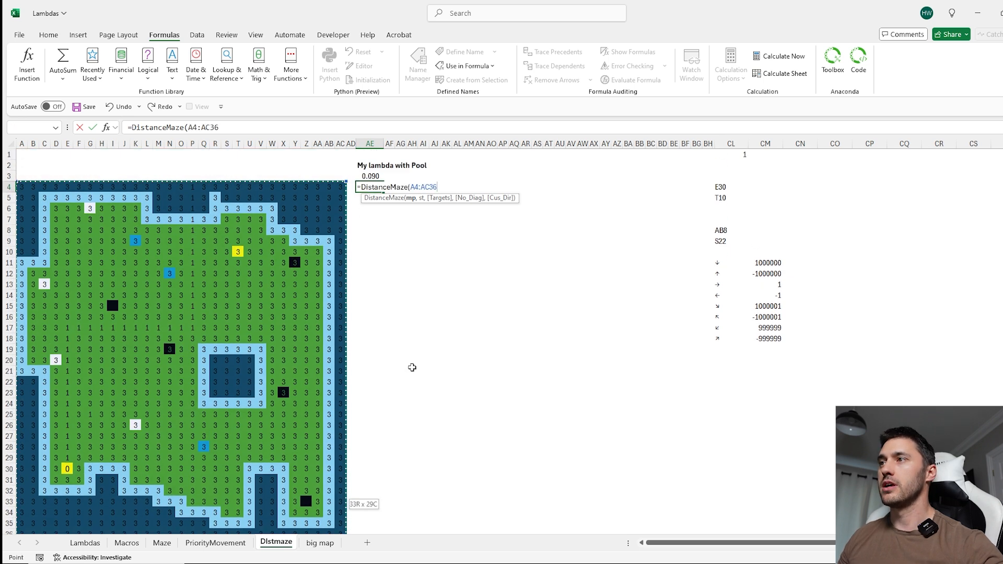
text(,)
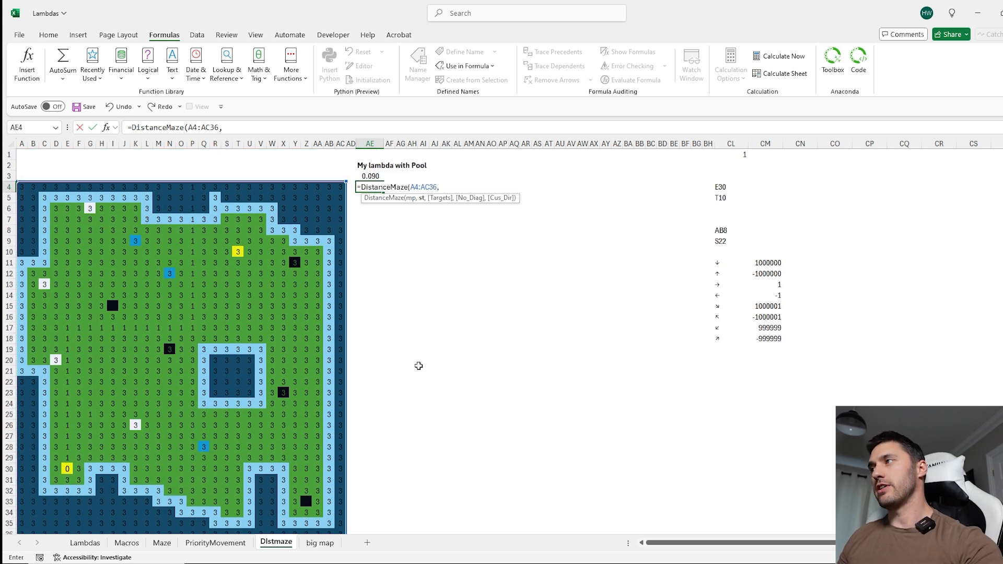
click(721, 187)
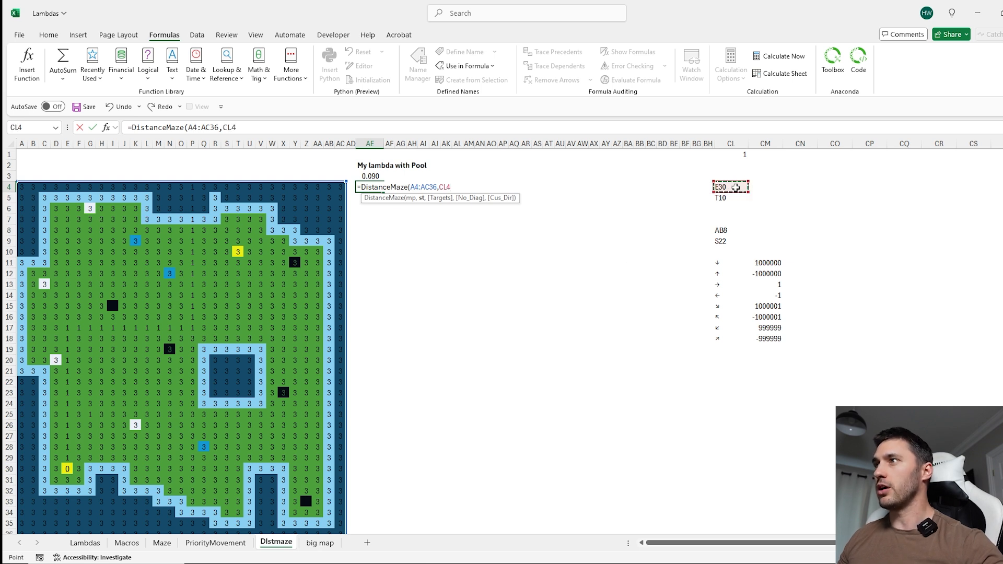
key(ctrl+Return)
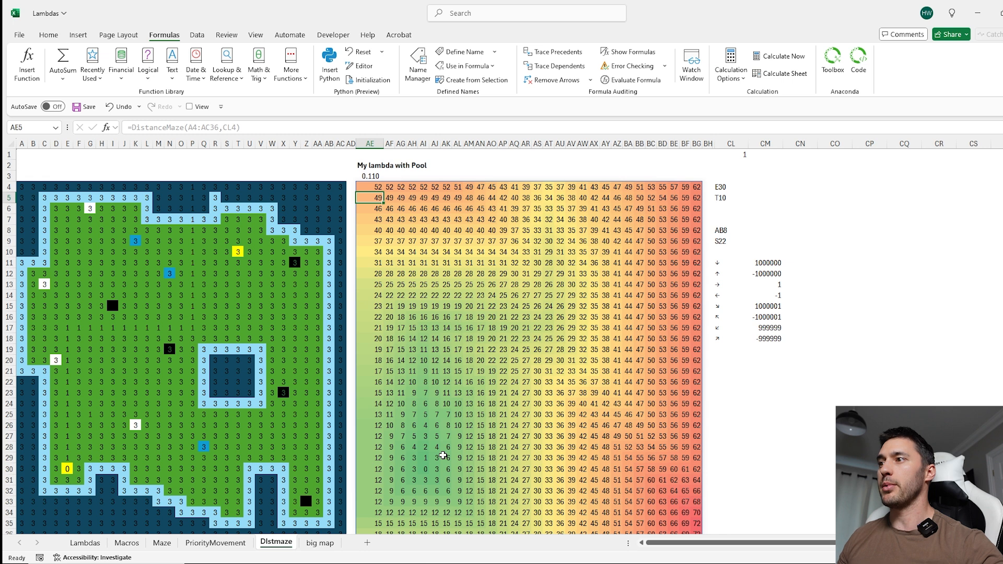
Compare the start cell E30 and its neighbours on the map with the distances around AI30, and inspect the timer formula in AE3.
click(66, 469)
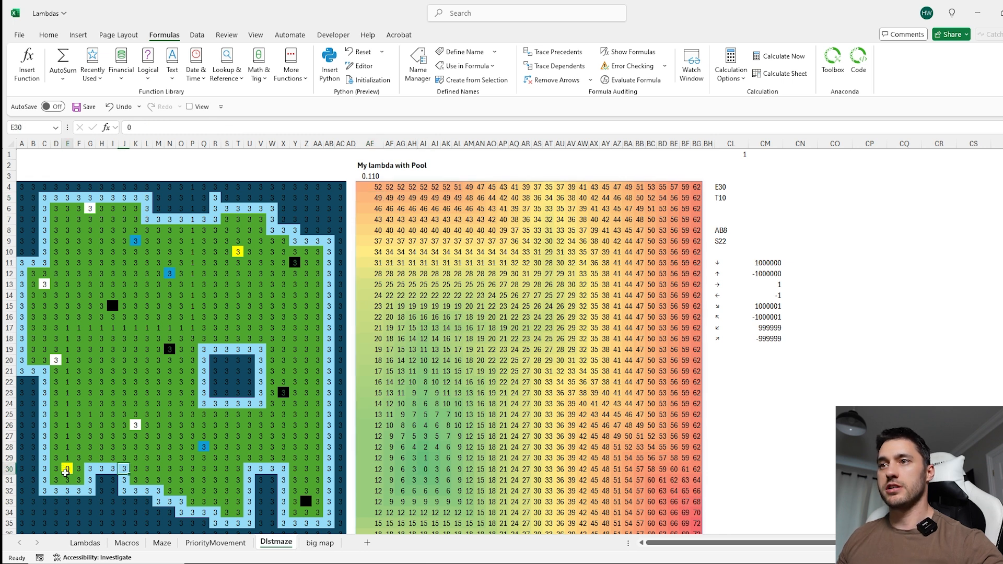
click(423, 469)
scroll(490, 427, down, 1)
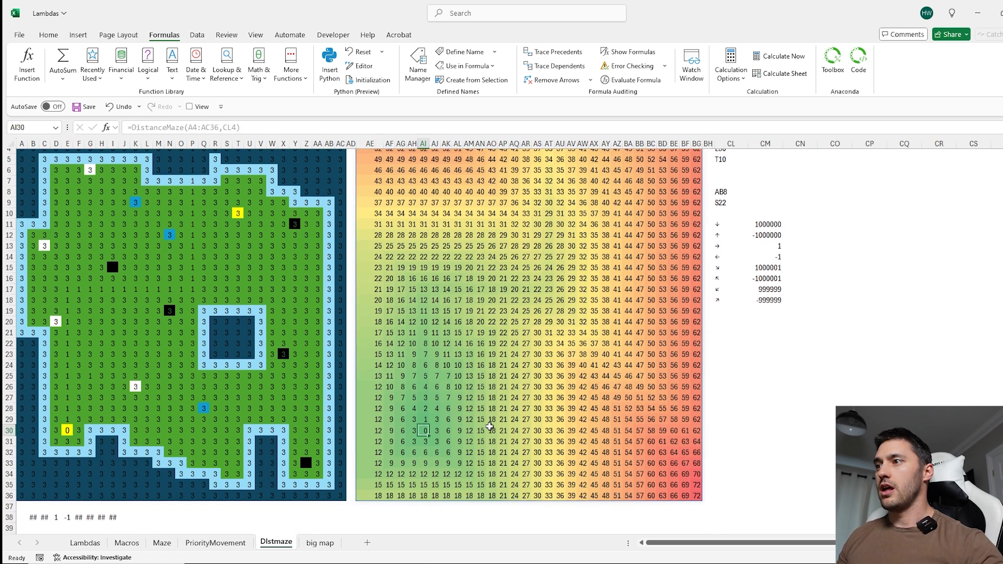
scroll(489, 427, down, 1)
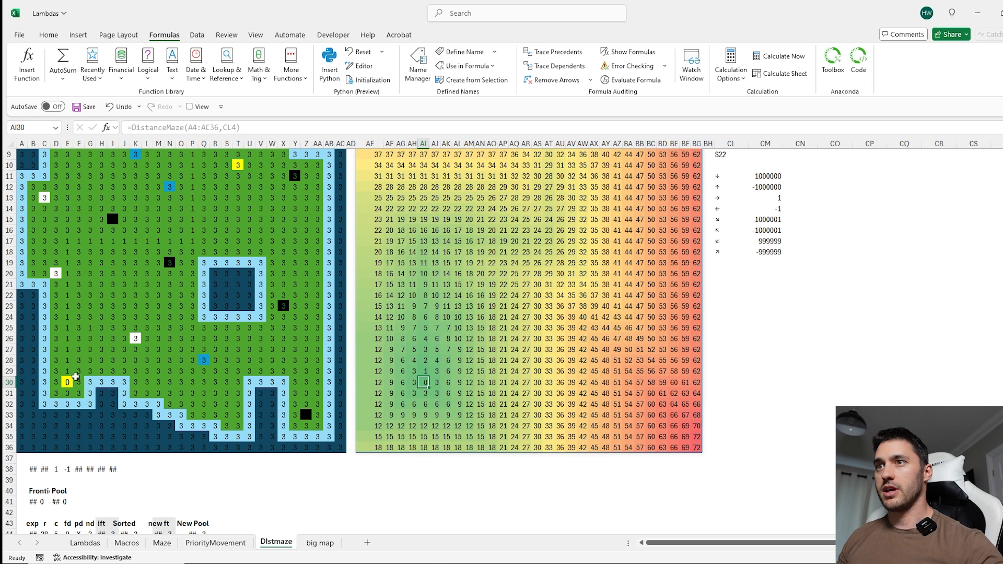
drag(435, 372, 410, 390)
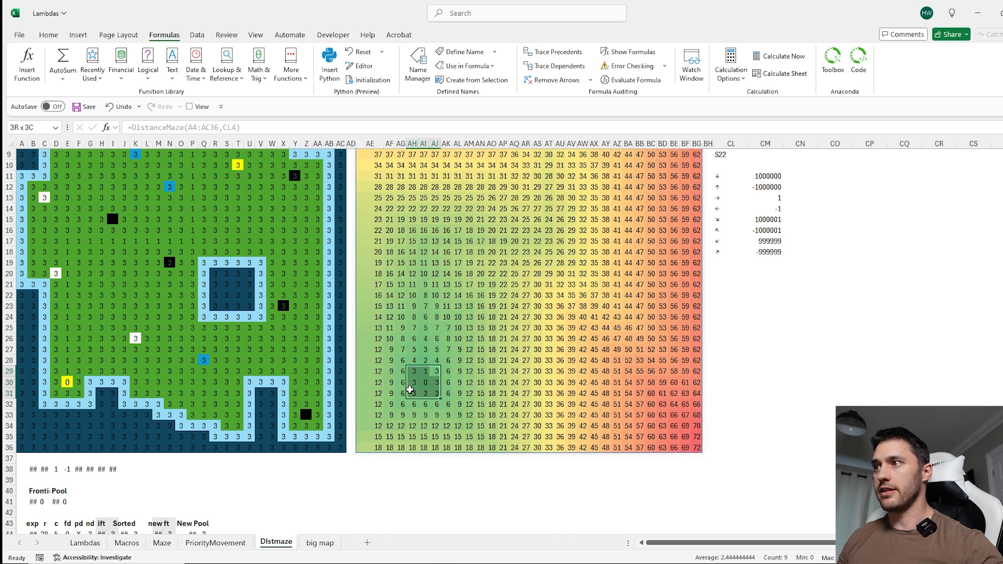
drag(78, 372, 57, 393)
click(424, 382)
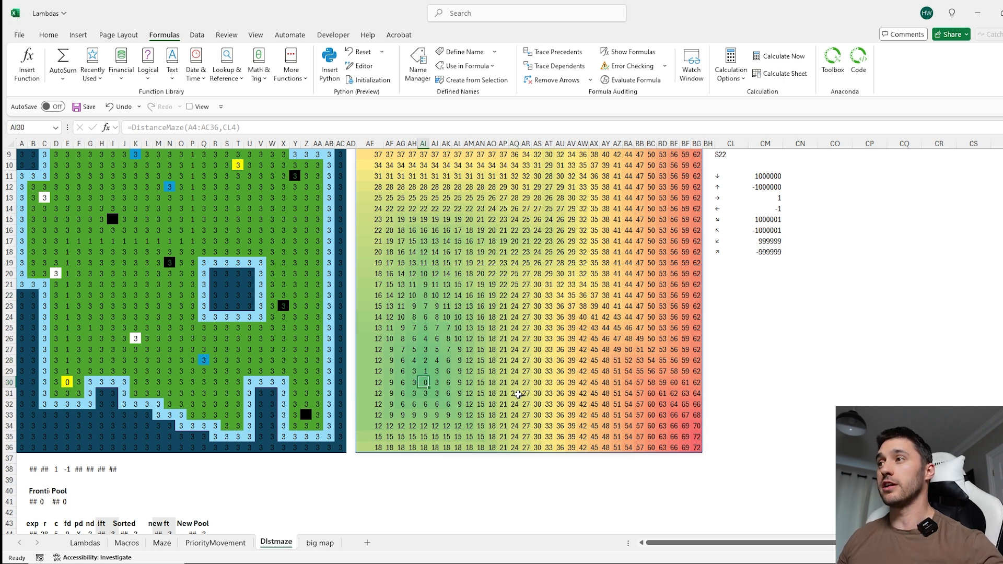
scroll(494, 395, up, 3)
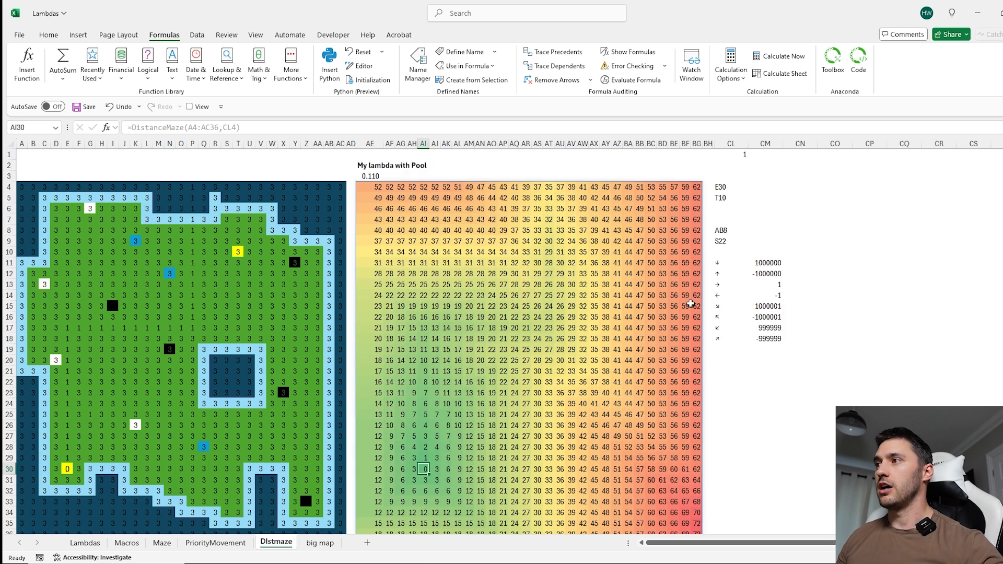
scroll(551, 412, down, 1)
scroll(568, 409, up, 1)
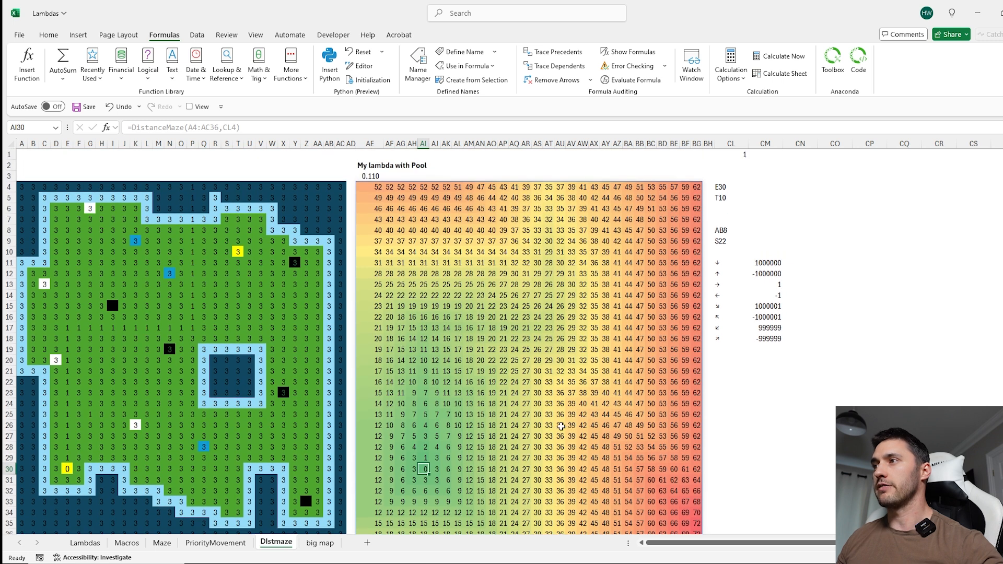
click(375, 177)
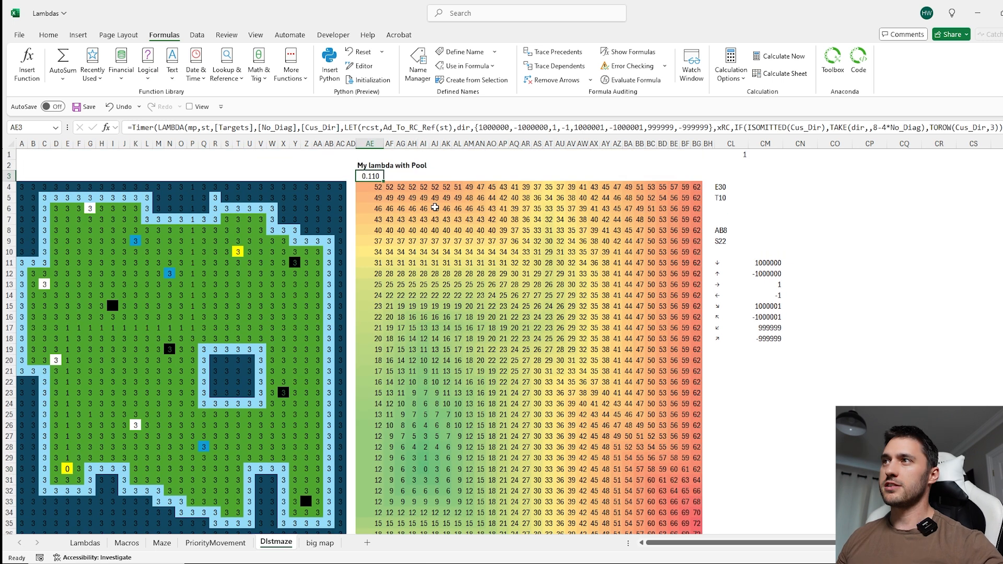
Extend the start argument of the AE4 formula to CL4:CL5 and inspect the distances around both start points.
click(377, 189)
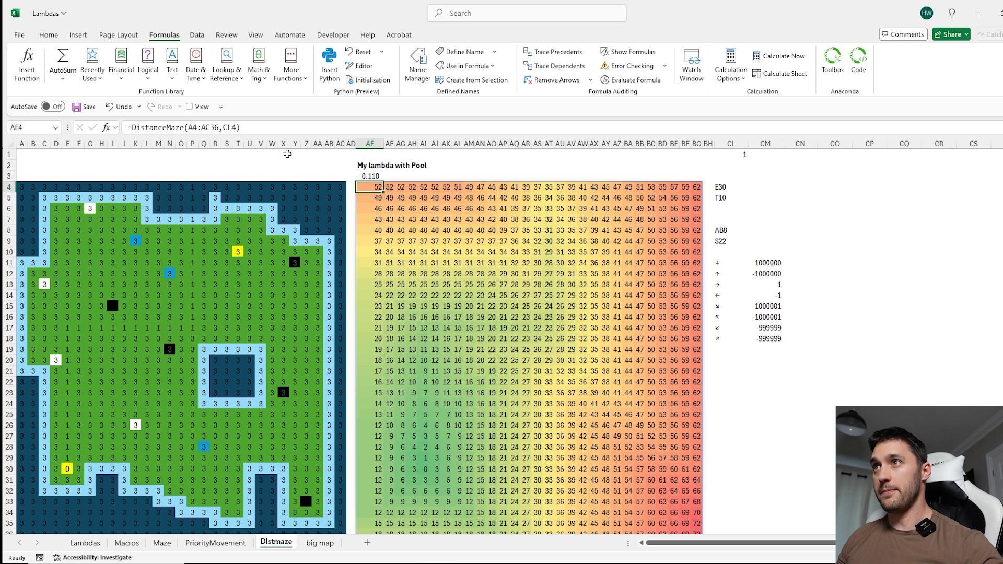
click(240, 128)
drag(731, 187, 731, 198)
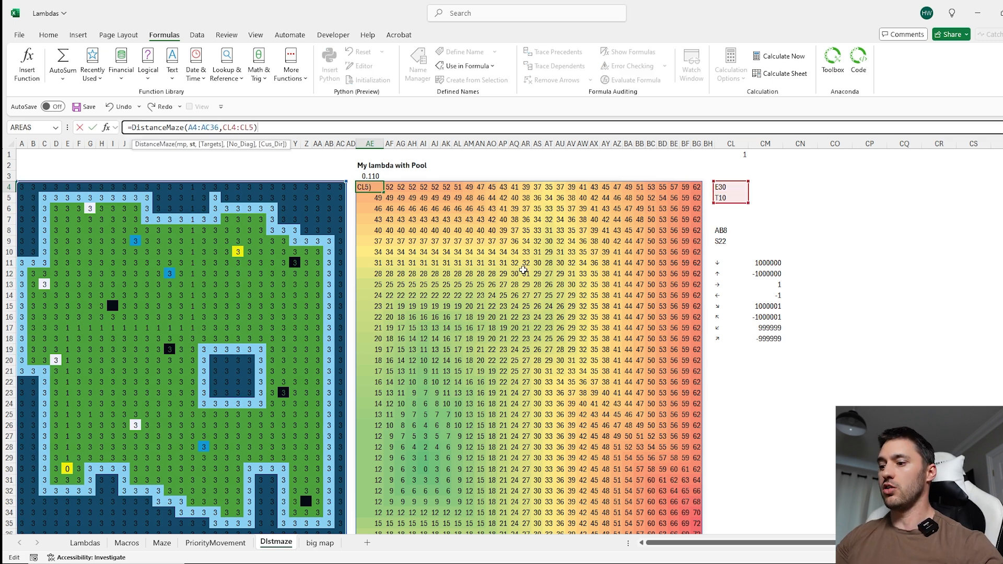
key(Return)
click(597, 250)
click(426, 469)
scroll(575, 410, down, 2)
scroll(574, 410, up, 2)
Add CL8 as the Targets argument of the DistanceMaze formula in AE4.
click(370, 184)
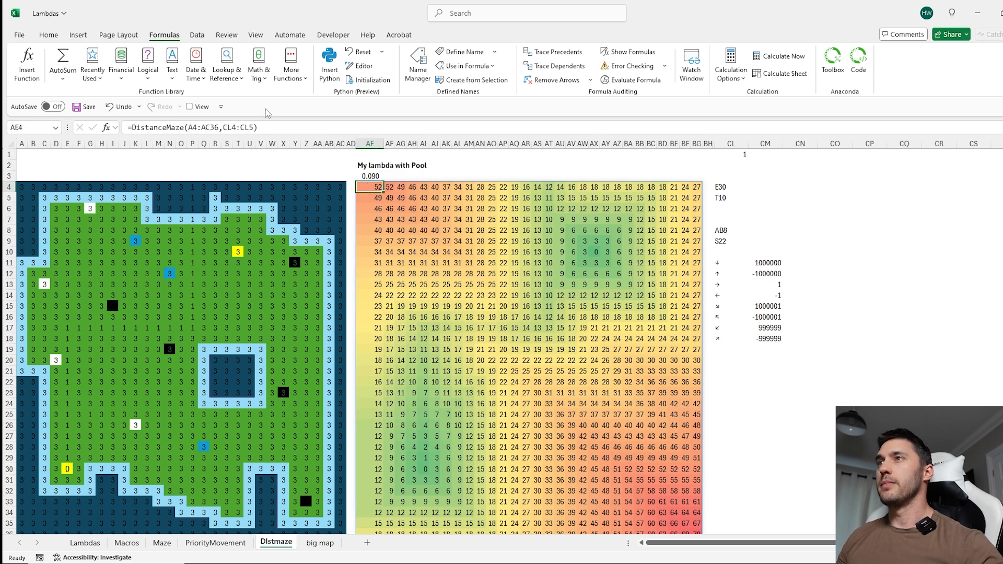
click(256, 123)
text(,)
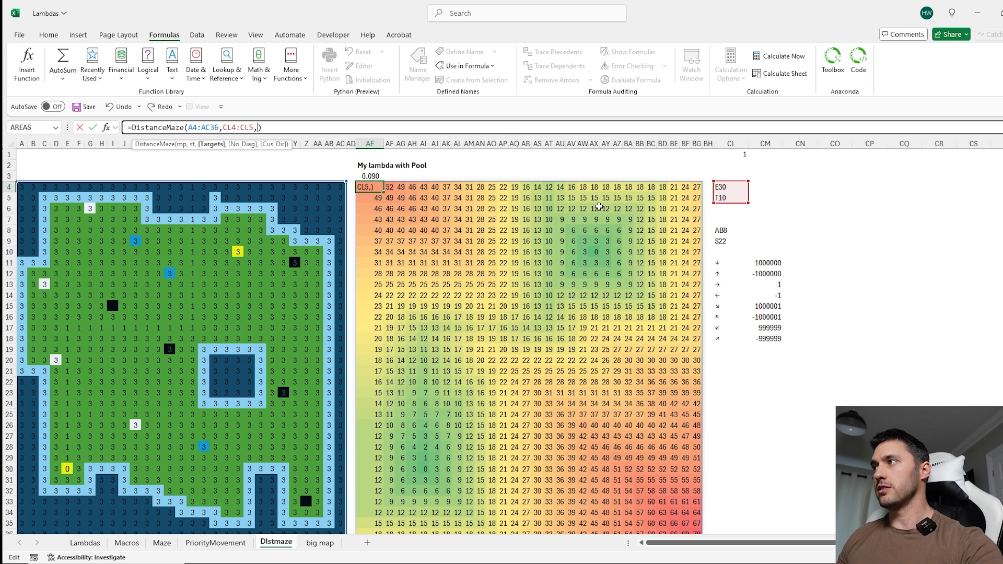
click(725, 231)
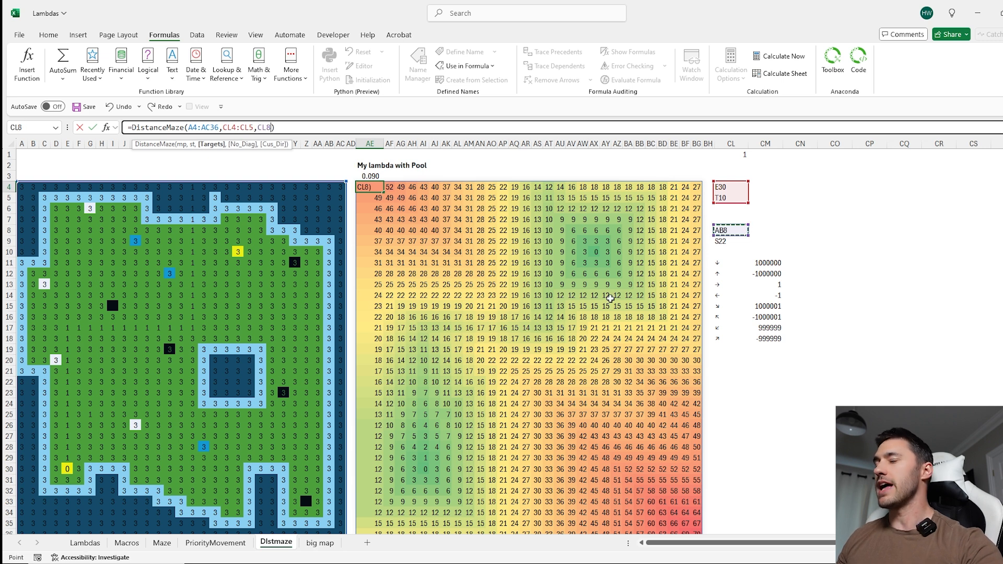
key(Return)
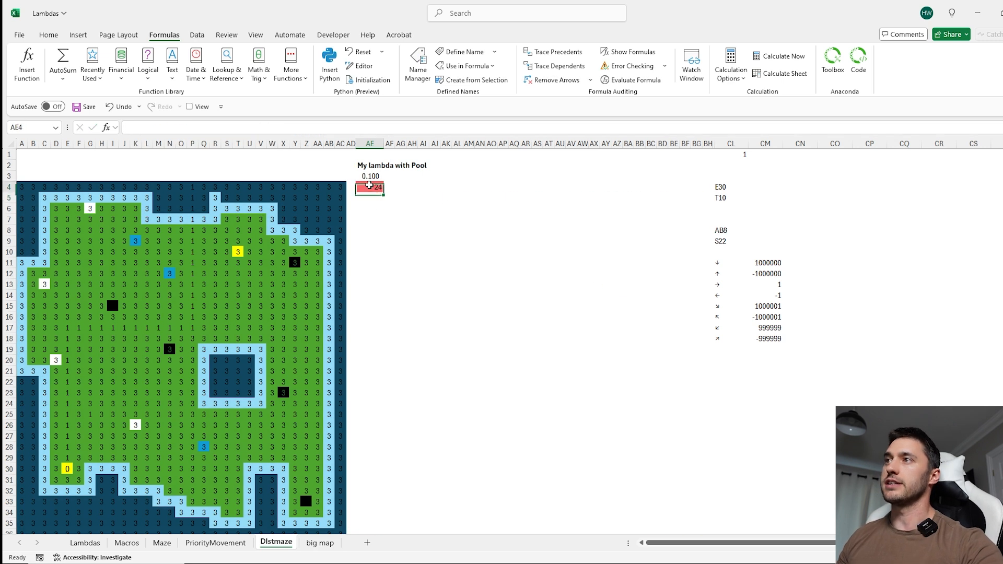
Extend the Targets argument of the AE4 formula to CL8:CL9 and compare the two results with their target addresses.
key(Up)
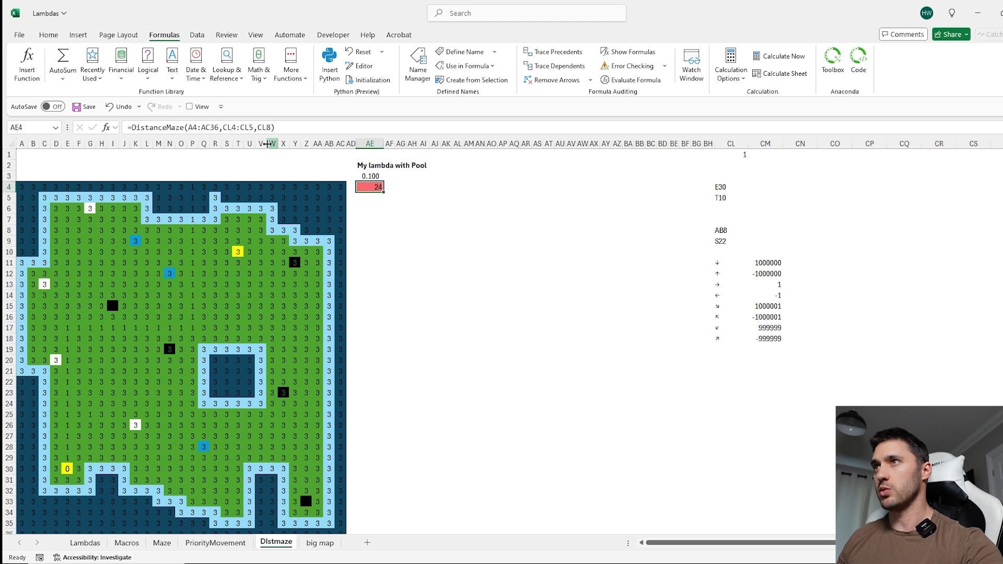
click(267, 127)
drag(748, 231, 748, 245)
key(Return)
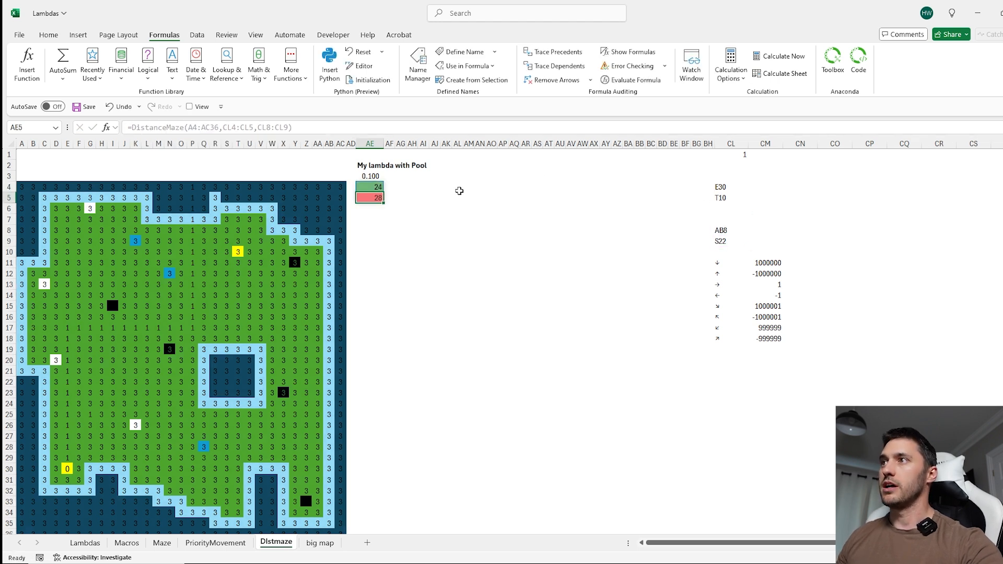
click(392, 188)
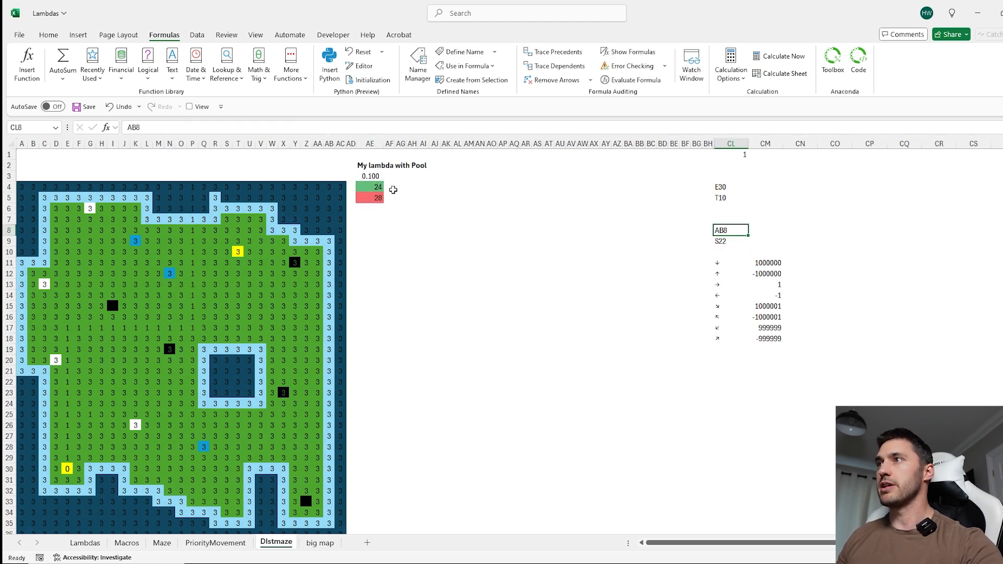
click(715, 242)
click(370, 198)
Remove the Targets argument from the DistanceMaze formula in AE4, leaving only the map and start ranges.
click(368, 186)
drag(291, 128, 259, 129)
key(BackSpace)
key(BackSpace)
key(Return)
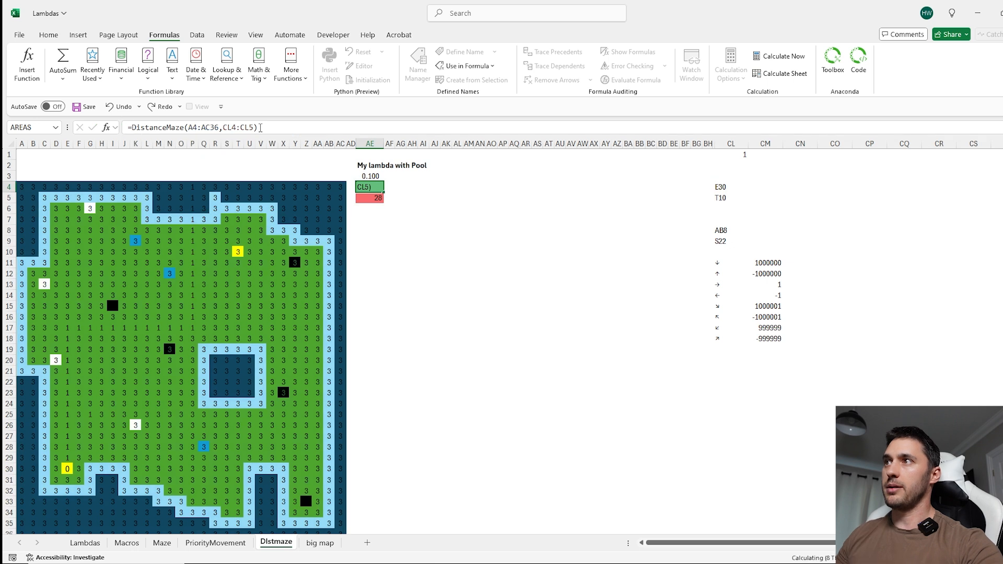
Leave Targets empty and set the No_Diag argument to 1 in the AE4 formula.
click(369, 188)
click(254, 128)
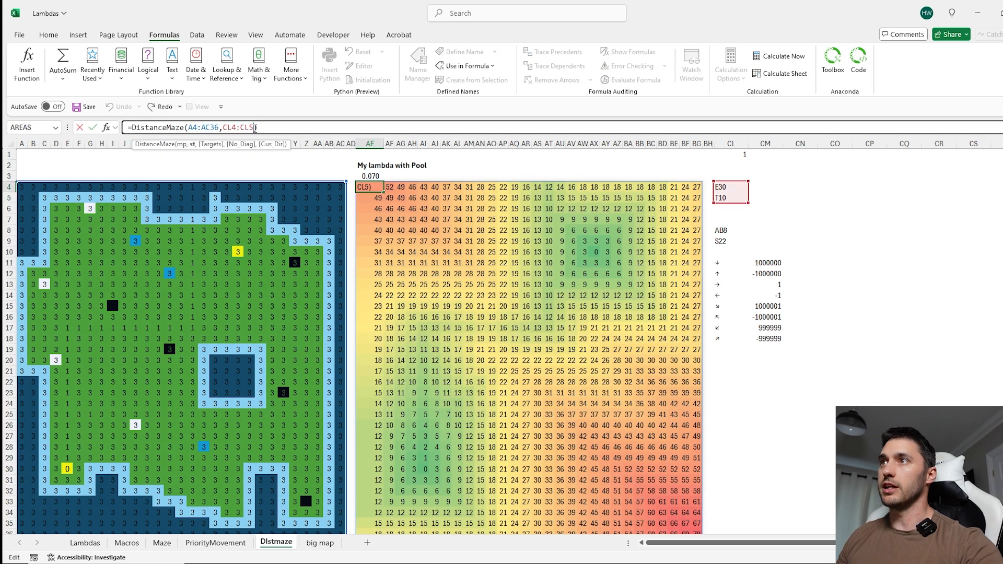
text(,)
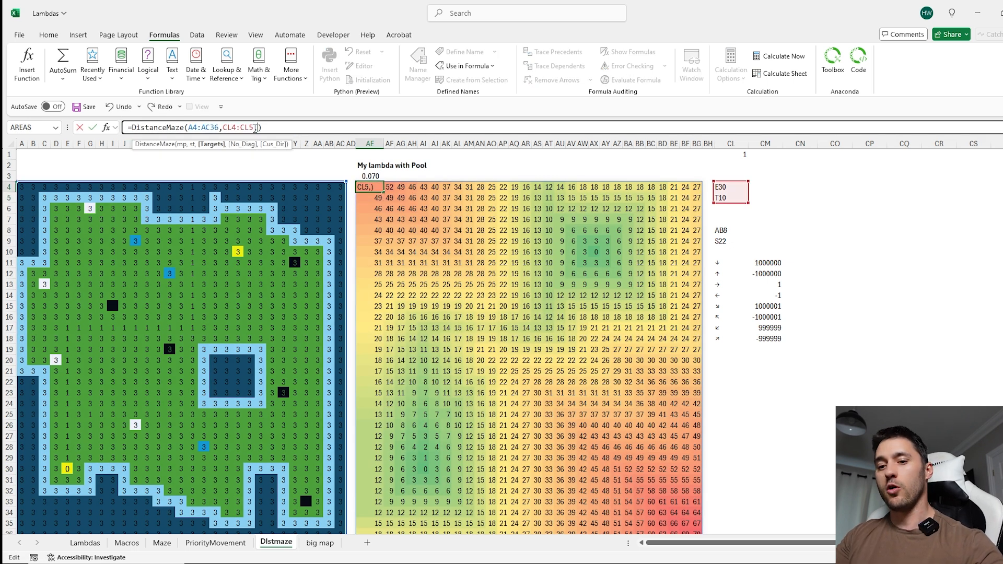
text(,1)
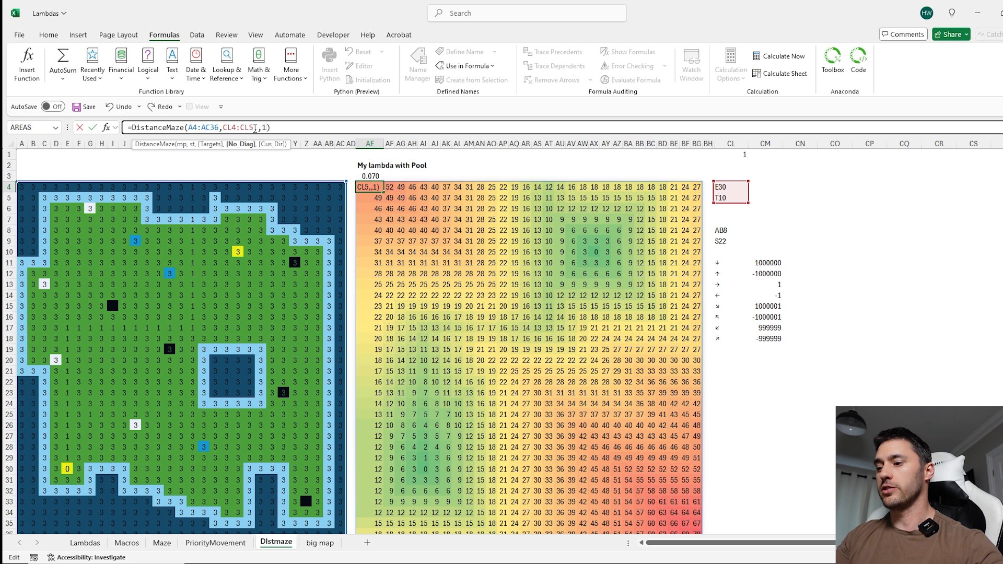
key(Return)
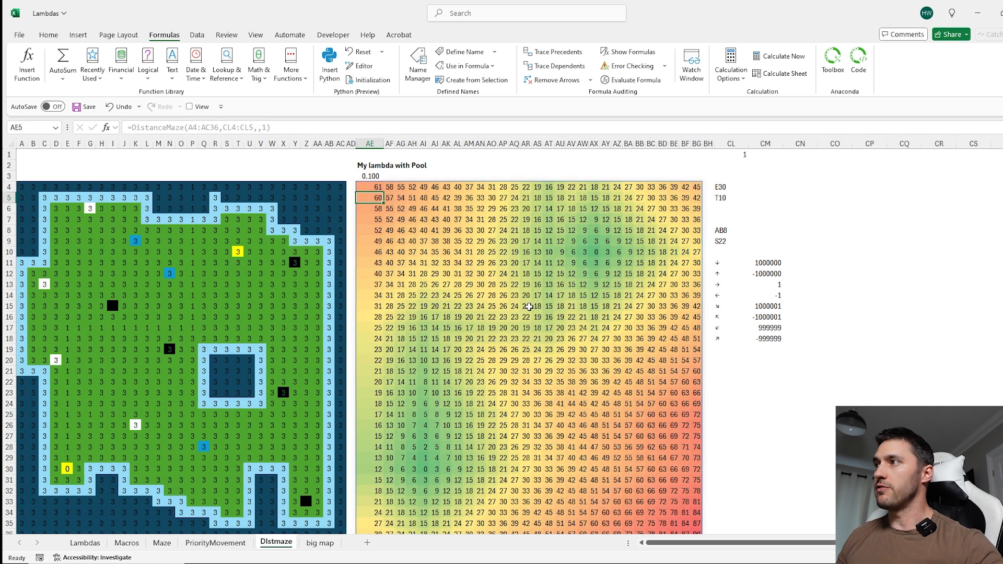
scroll(508, 262, down, 1)
scroll(508, 263, up, 1)
Add the diagonal direction values CM15:CM18 as the Cus_Dir argument of the AE4 formula.
click(377, 187)
click(267, 128)
text(,)
drag(766, 306, 769, 338)
text())
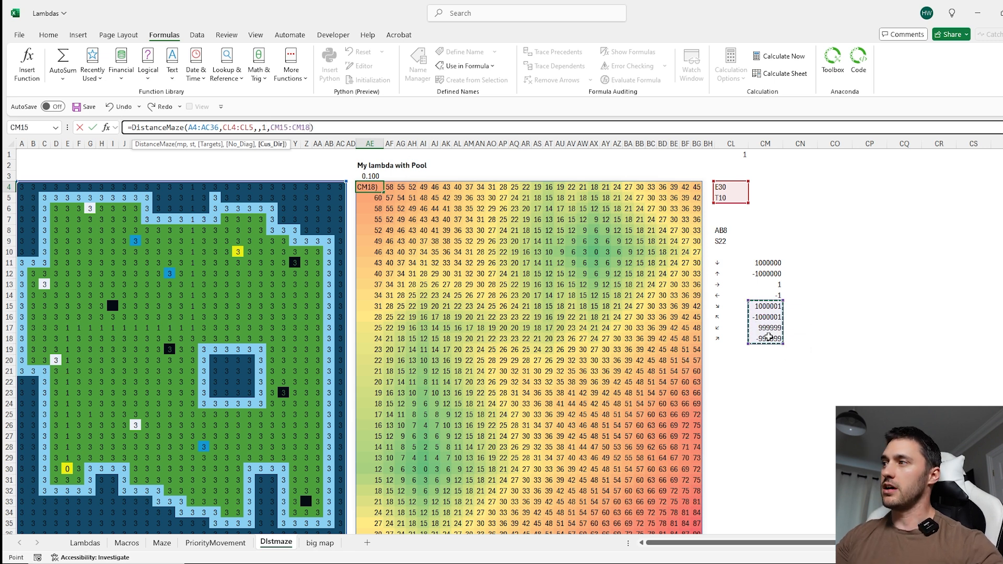
key(Return)
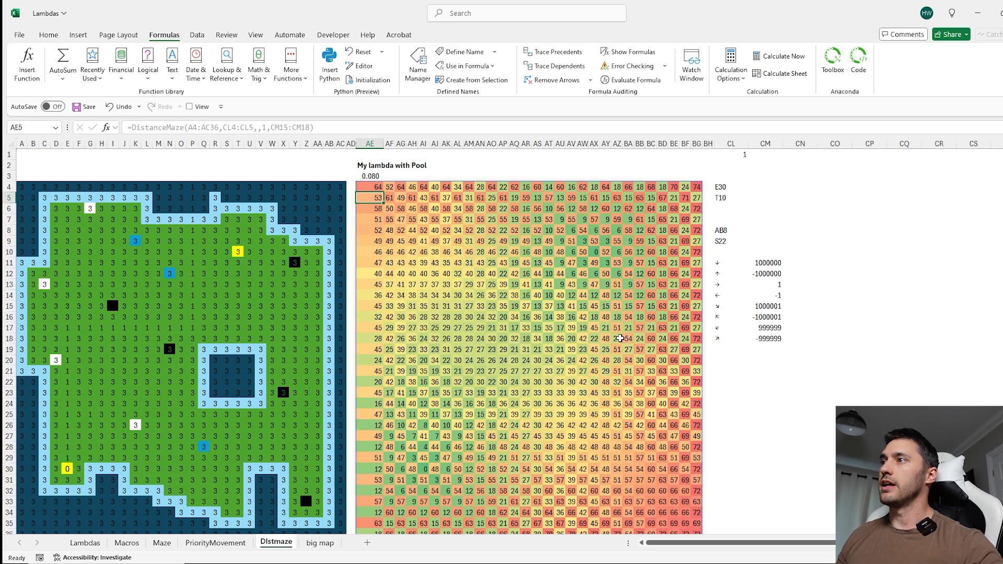
click(363, 174)
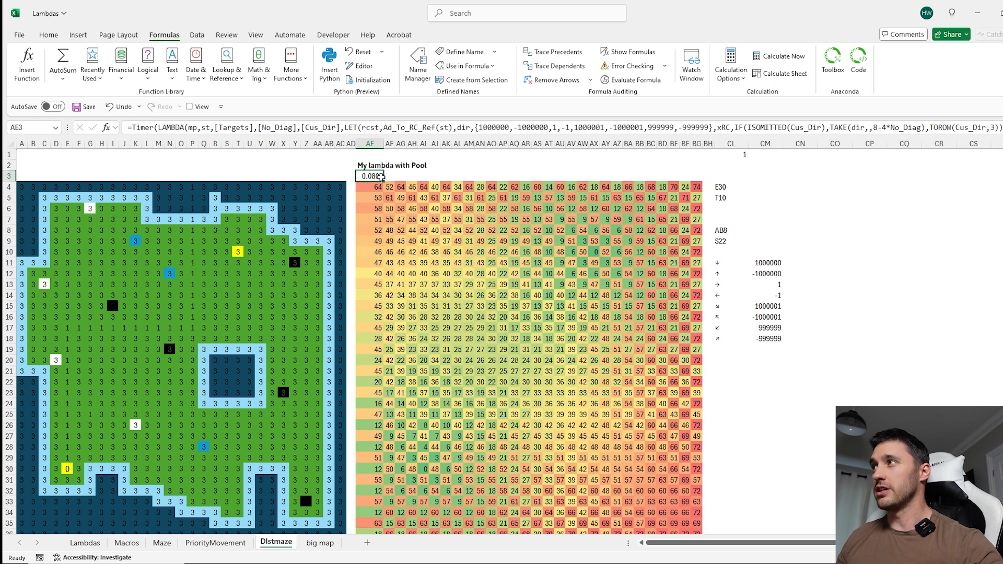
Try T11 as the second start address in CL5, inspect the distance grid, and undo the change.
double_click(724, 198)
key(BackSpace)
text(1)
key(Return)
scroll(601, 374, down, 2)
scroll(602, 374, up, 2)
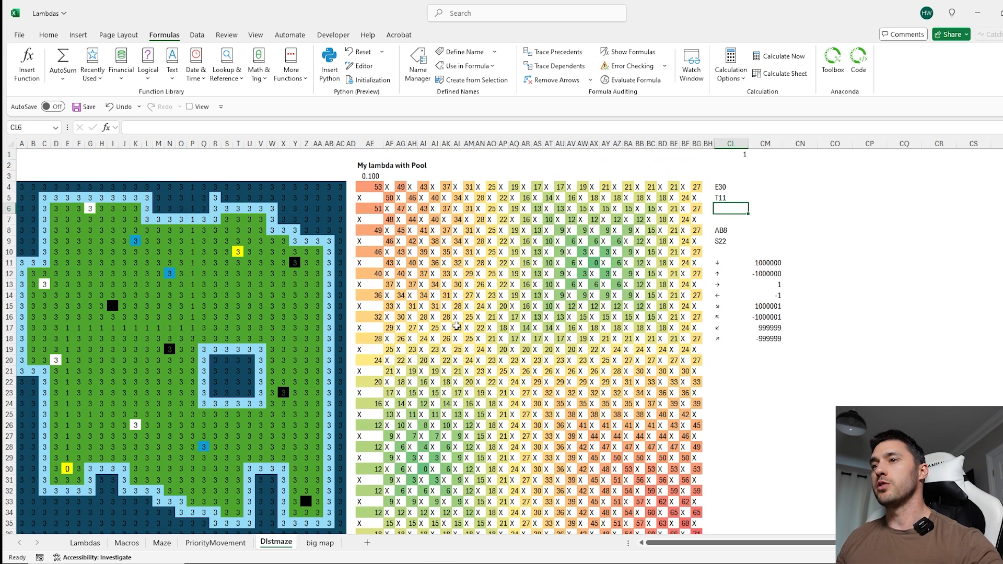
key(ctrl+z)
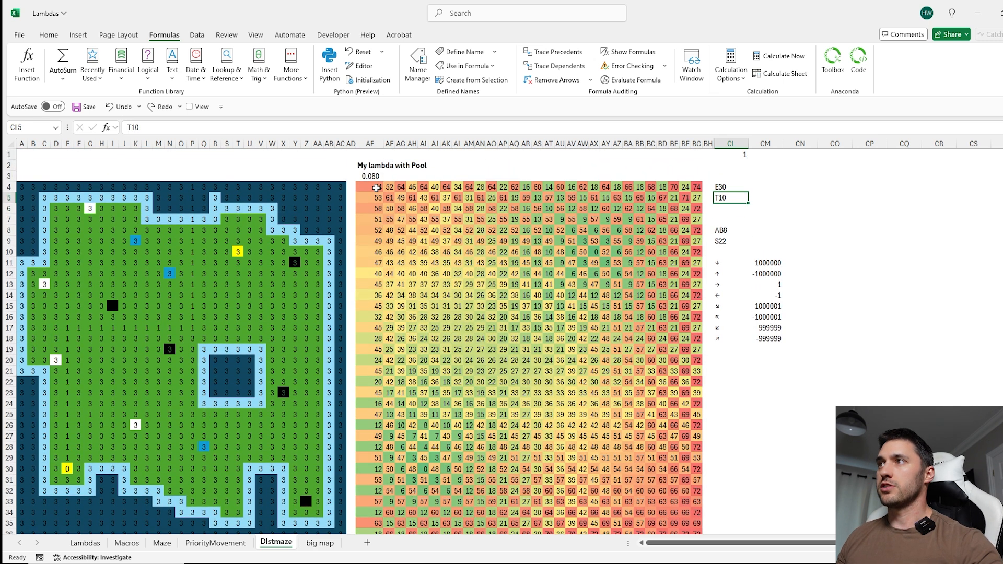
Remove the No_Diag and Cus_Dir arguments from the DistanceMaze formula in AE4, leaving only A4:AC36 and CL4:CL5.
click(372, 187)
click(251, 127)
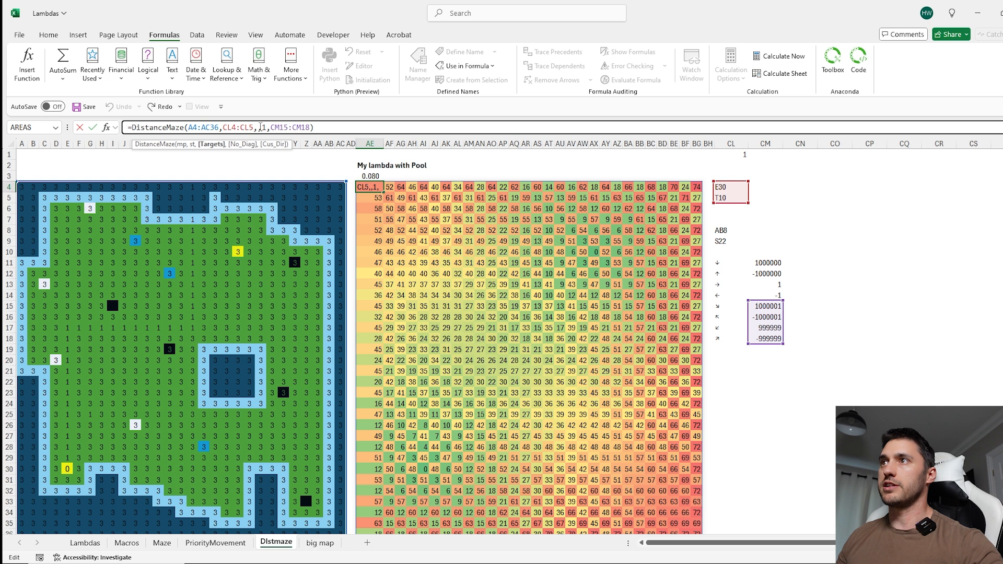
drag(257, 127, 310, 127)
key(BackSpace)
key(Return)
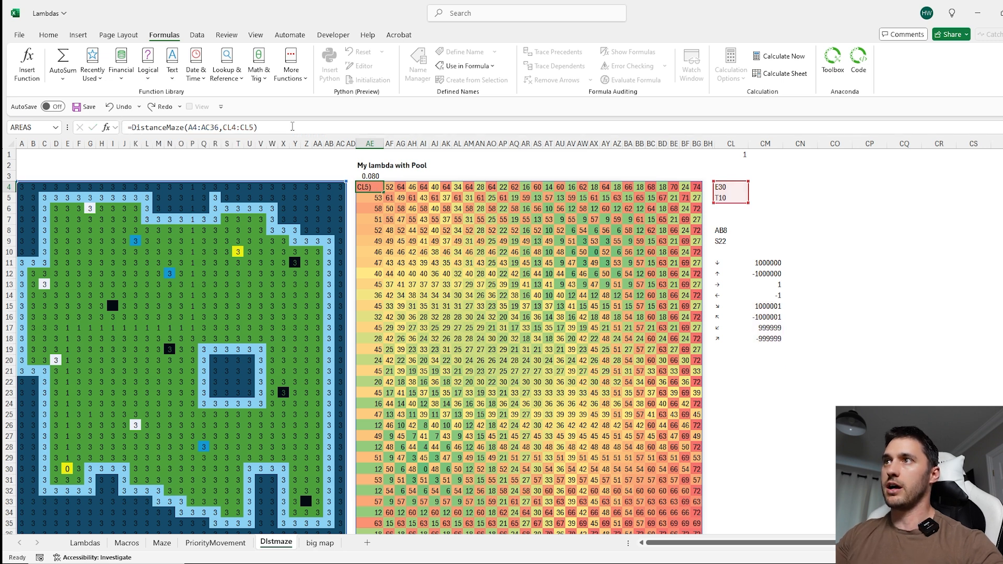
Fill the map blocks R20:U23 and X4:AC7 with W as impassable cells.
drag(216, 360, 250, 393)
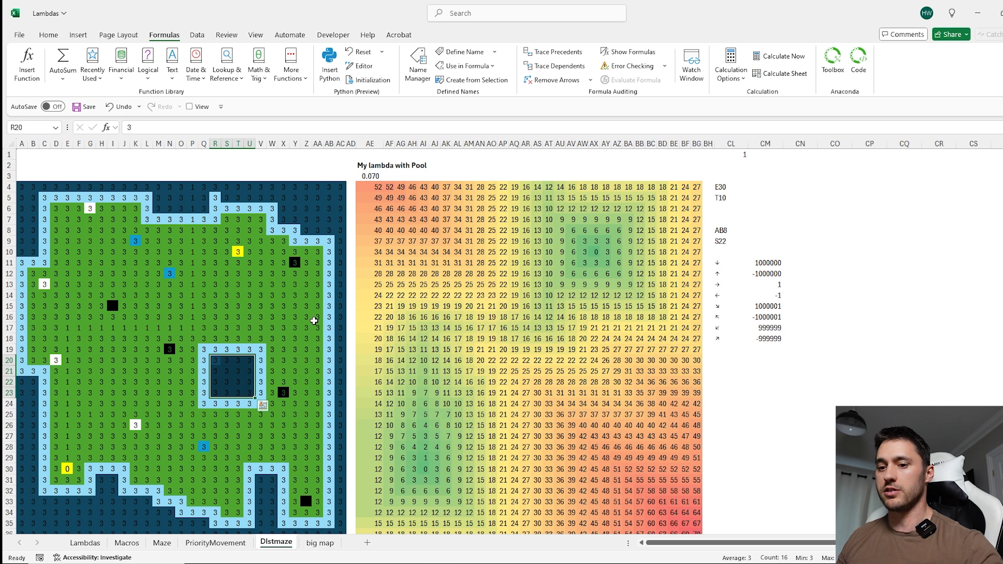
text(W)
key(ctrl+Return)
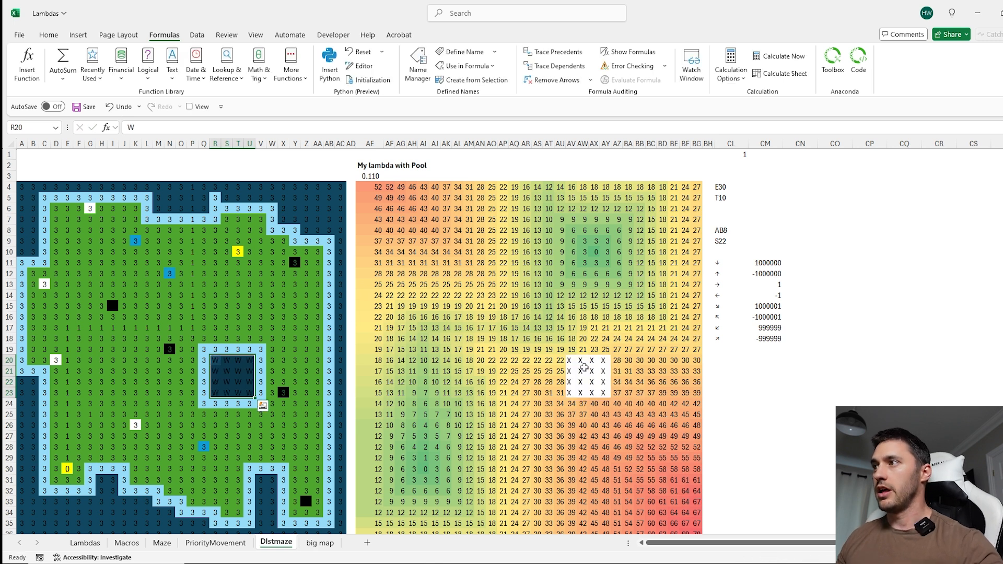
drag(341, 187, 283, 217)
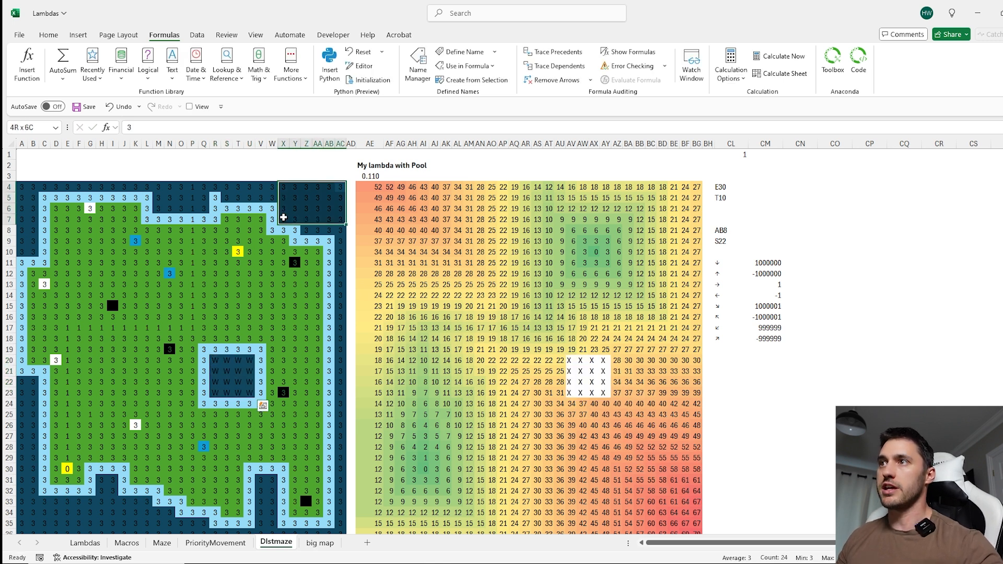
text(W)
key(ctrl+Return)
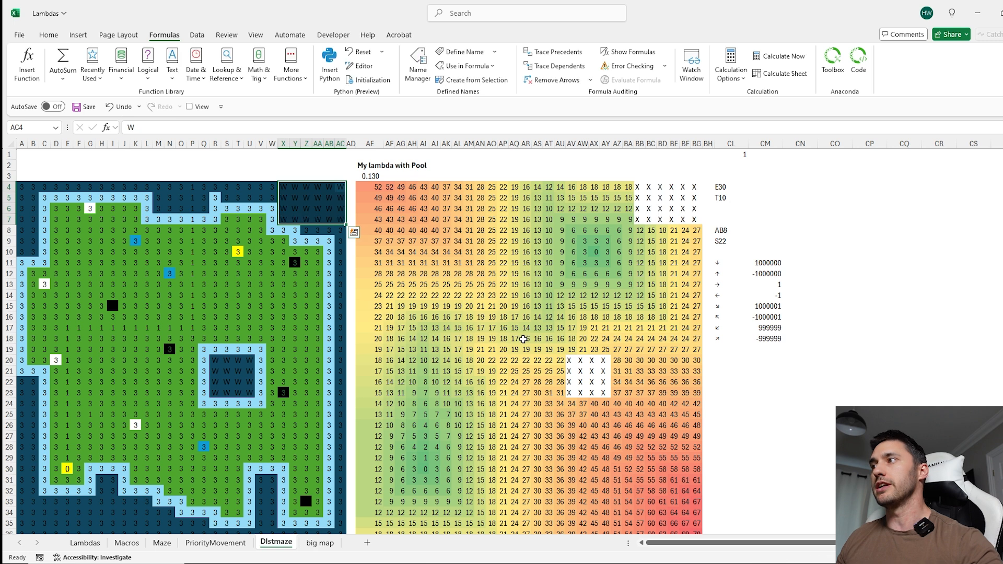
Clear the map cells N11:U15 and inspect the effect on the distance grid.
drag(170, 262, 247, 305)
key(Delete)
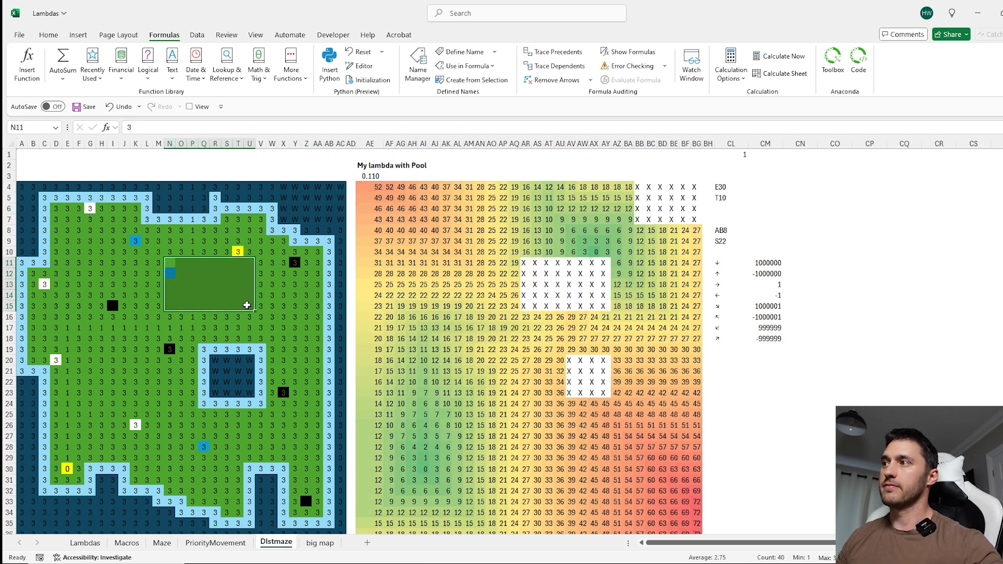
scroll(620, 285, down, 2)
scroll(619, 286, up, 2)
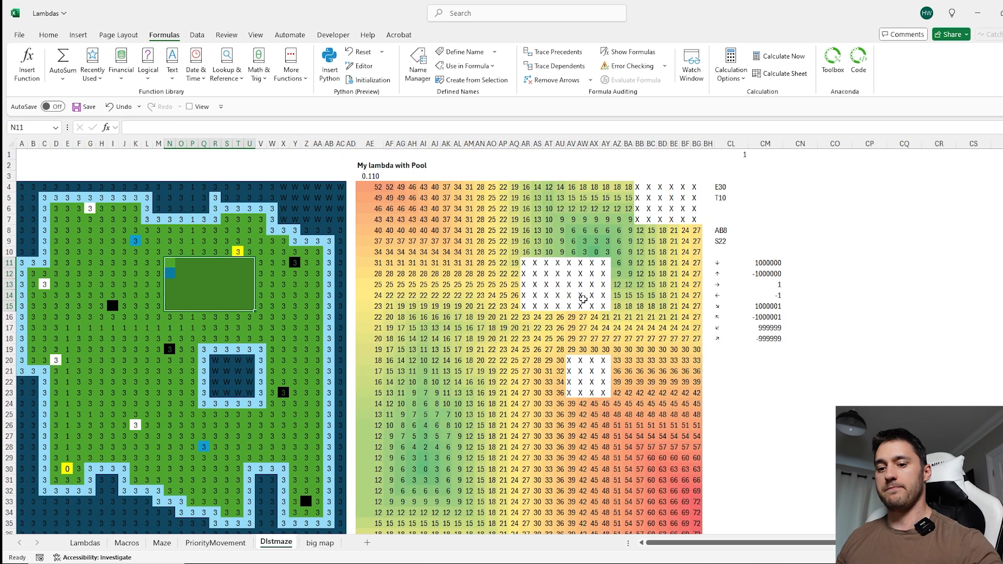
Undo the clearing of N11:U15 and both W fills on the map.
key(ctrl+z)
key(ctrl+z)
key(ctrl+z)
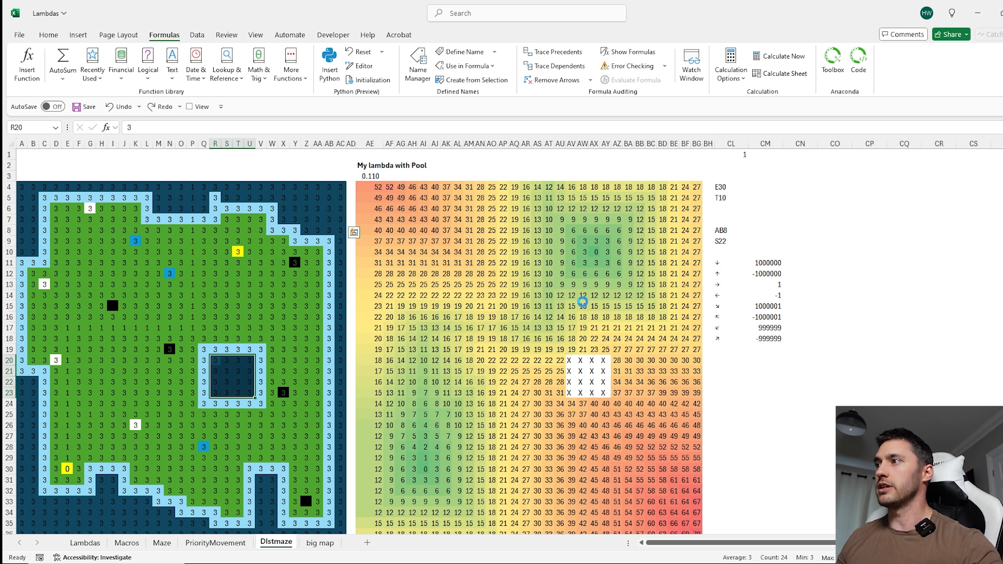
Examine the AE4 formula and the map cells surrounding start E30 and path cell K17.
click(374, 176)
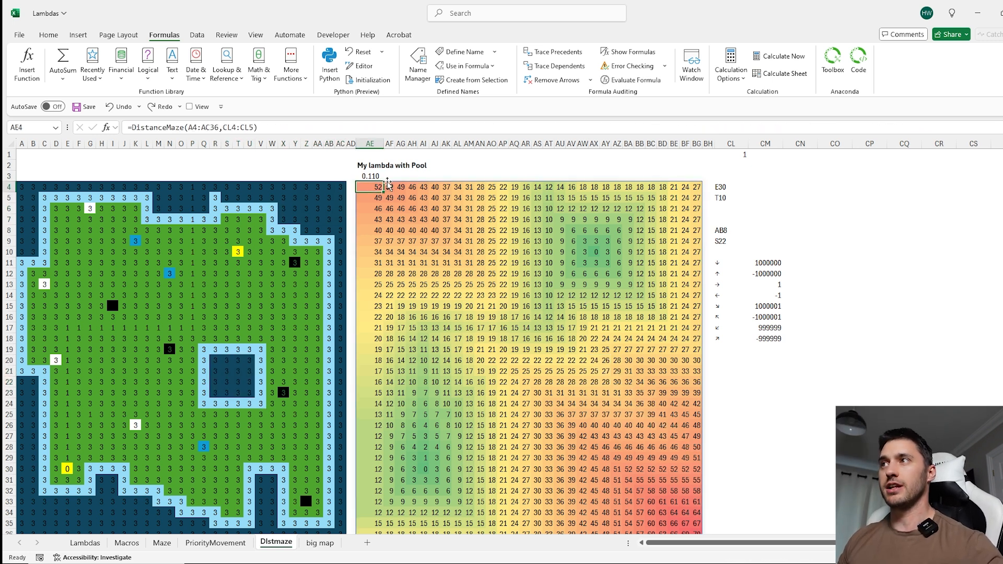
click(899, 176)
click(370, 187)
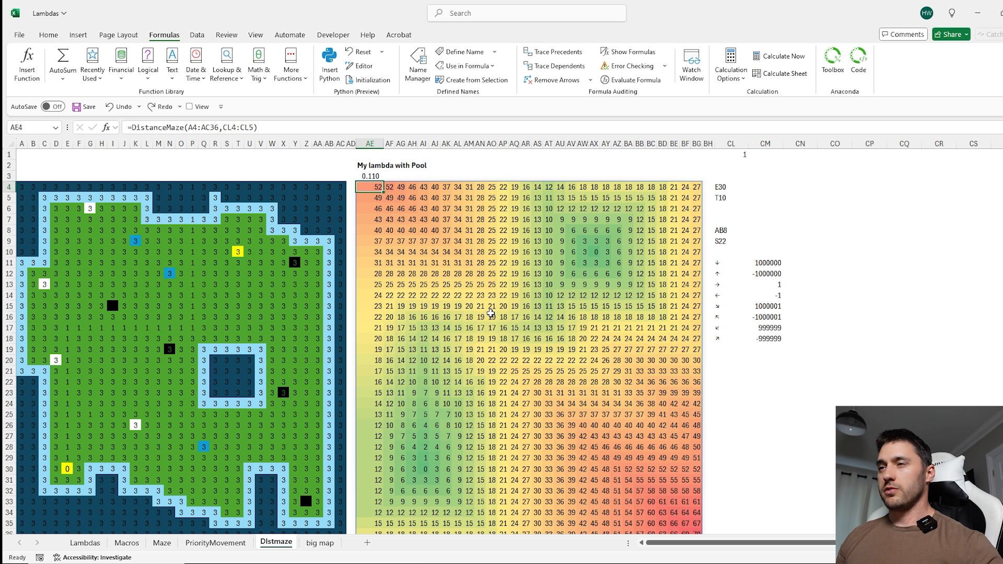
click(67, 469)
scroll(166, 450, down, 1)
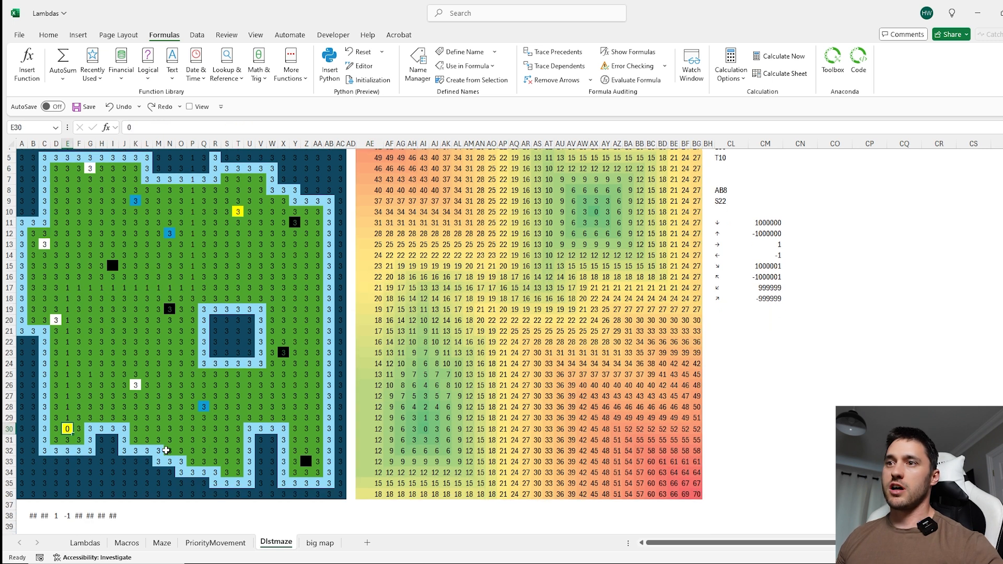
drag(56, 415, 81, 434)
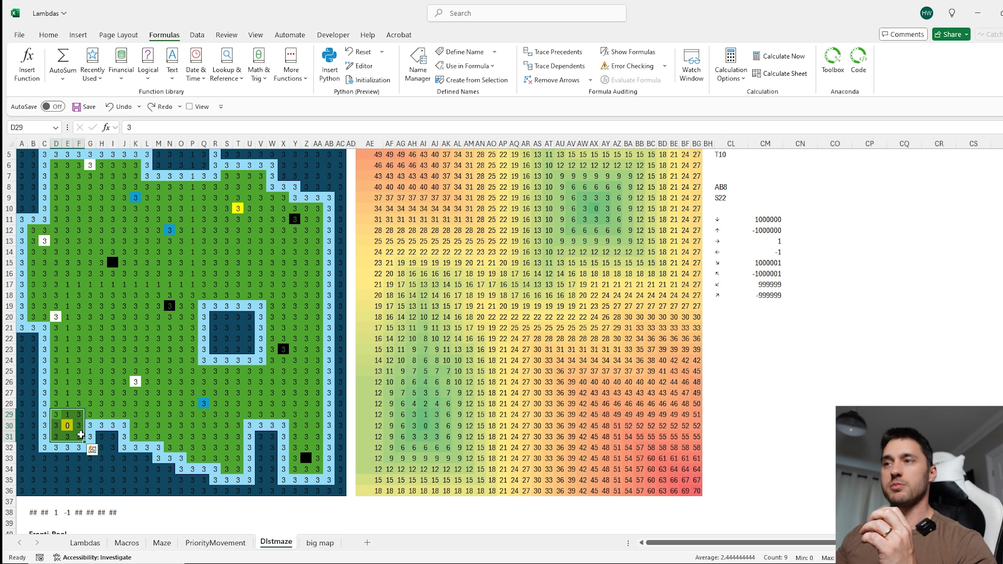
click(136, 282)
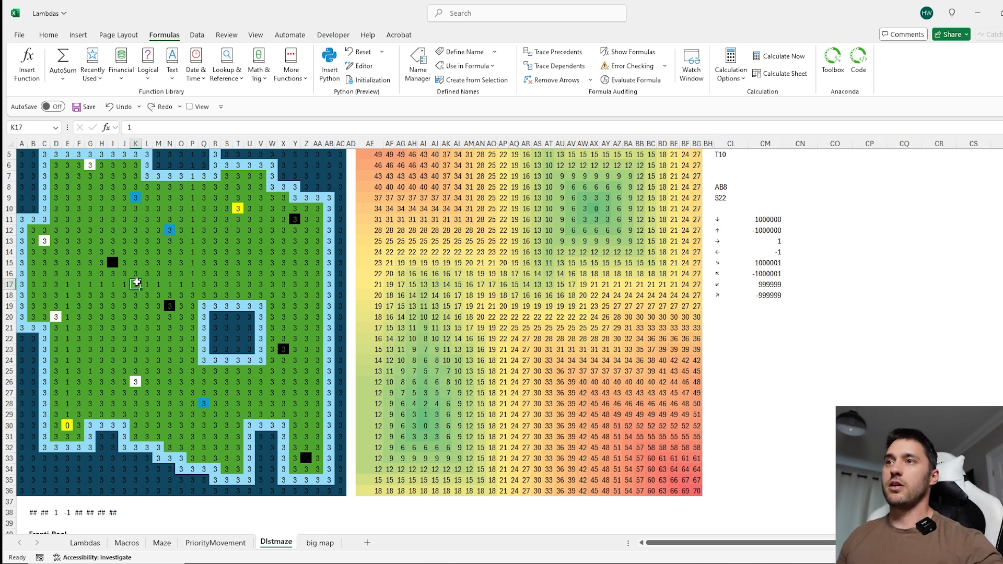
drag(124, 274, 147, 295)
click(115, 265)
drag(116, 265, 159, 306)
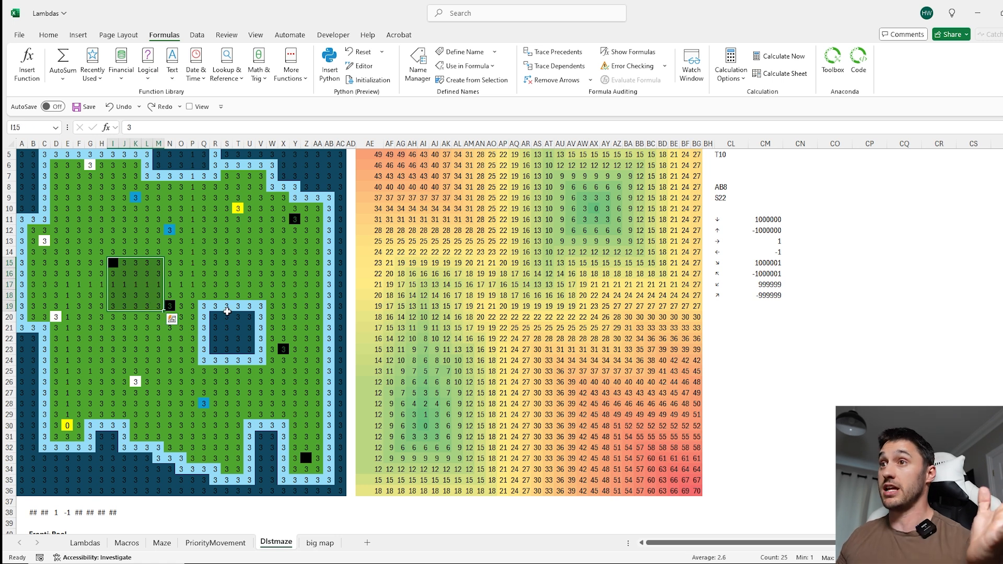
Replace the AE4 formula with the full LAMBDA definition from CL1, called with (A4:AC36,CL4).
key(ctrl+Home)
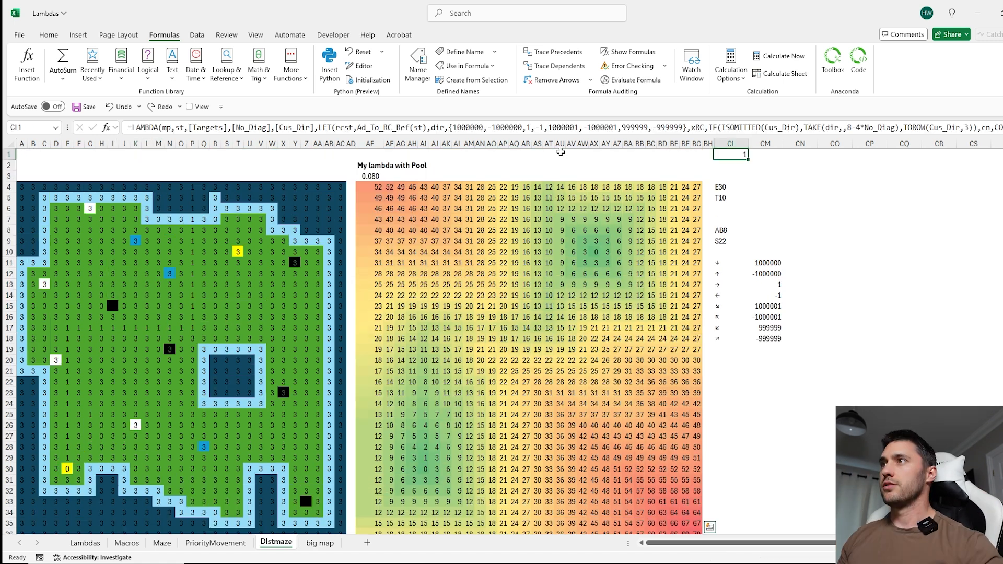
click(404, 129)
key(Escape)
click(373, 187)
drag(264, 128, 109, 131)
text(1)
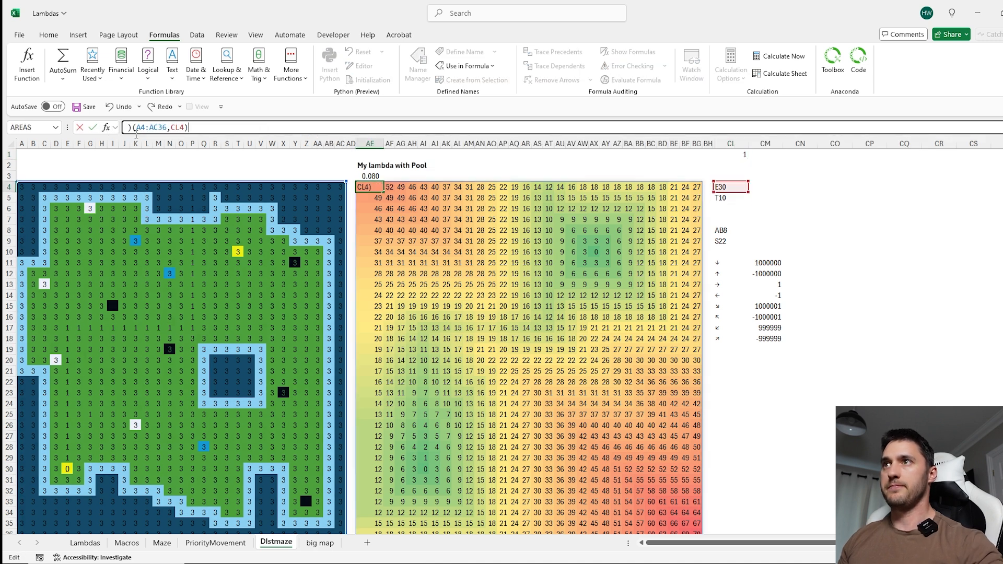
key(Return)
key(Up)
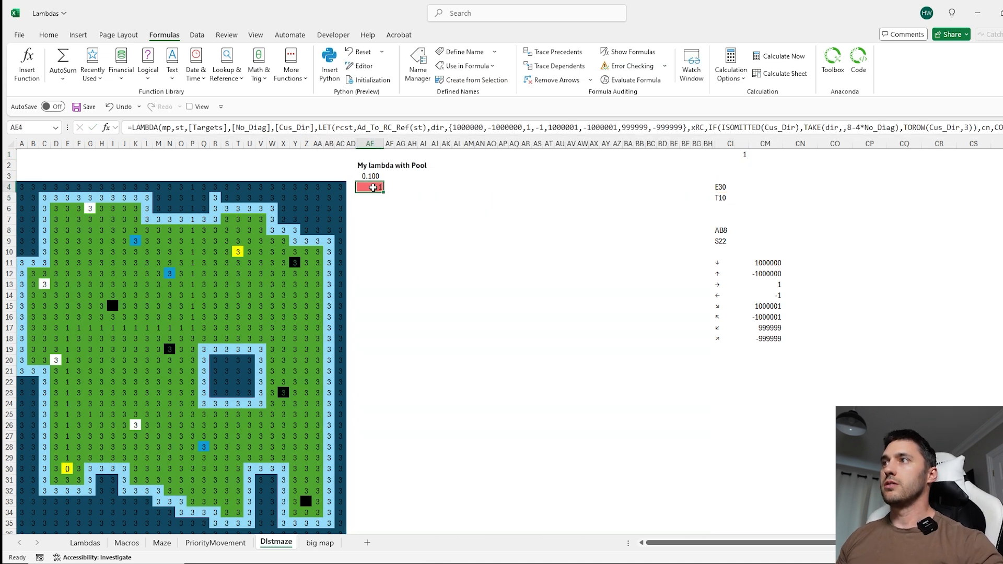
Change the final LET output in the AE4 LAMBDA from 1 to end.
drag(362, 135, 369, 299)
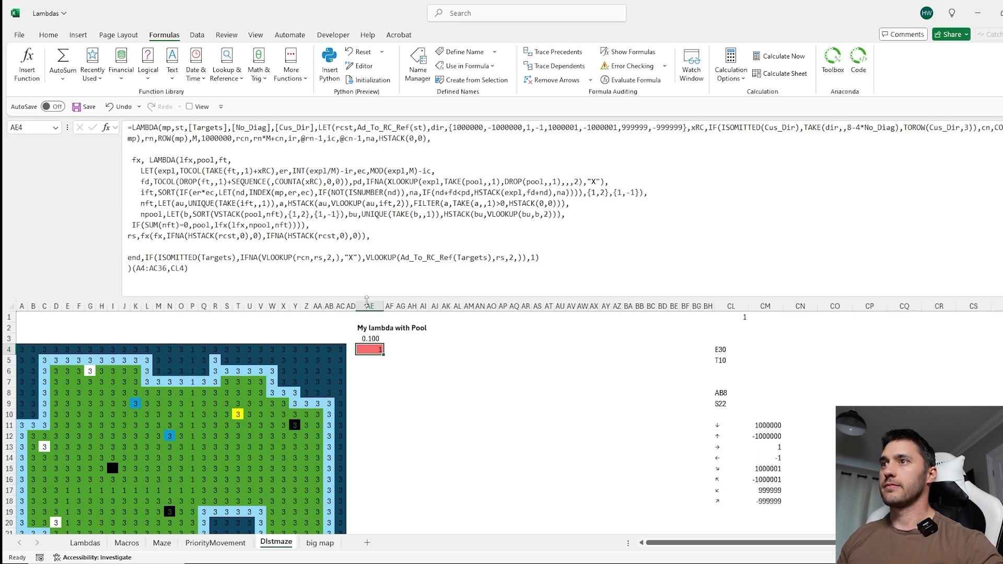
double_click(532, 257)
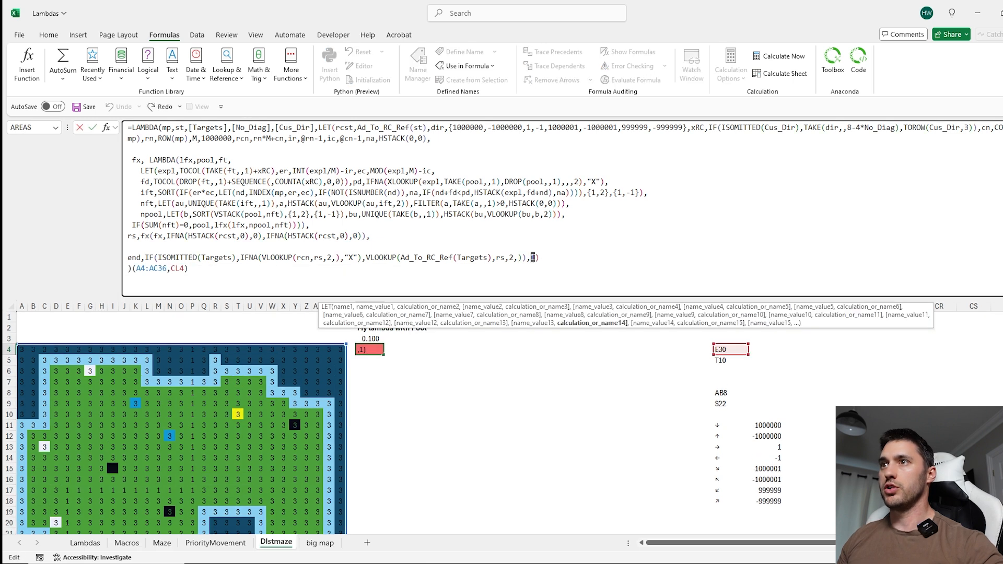
text(end)
key(Return)
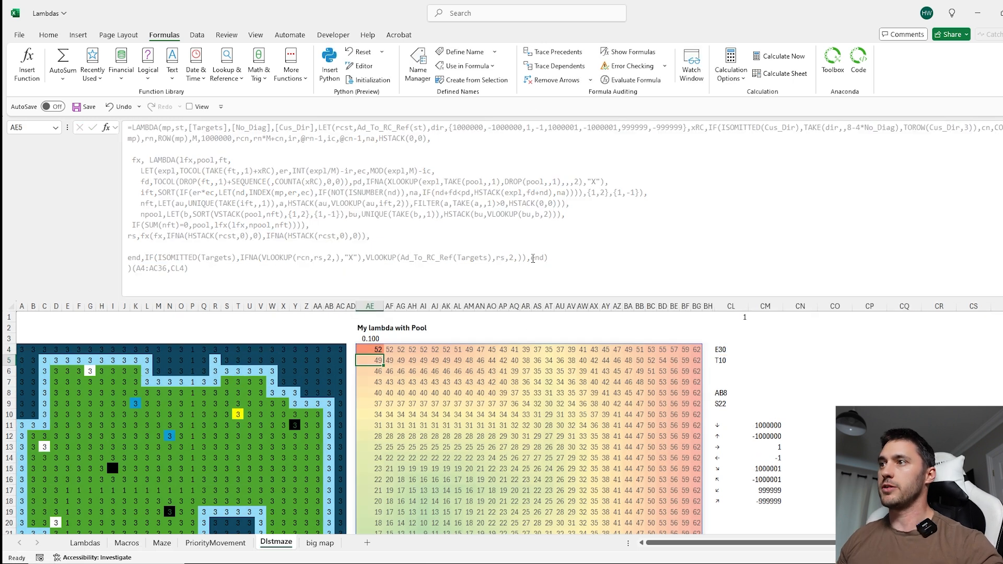
click(373, 349)
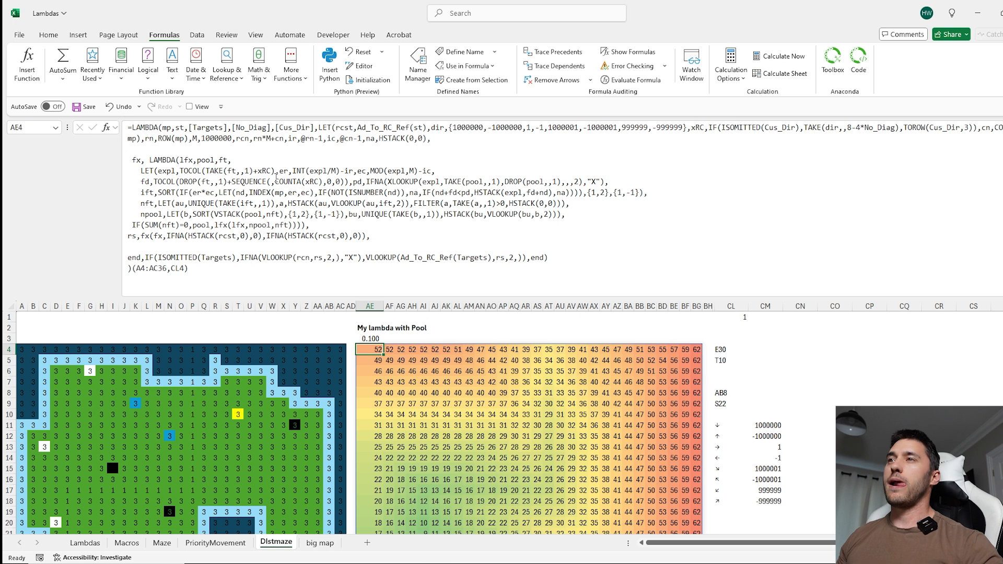
Examine the recursive fx LAMBDA inside the AE4 formula and cancel the edit.
click(199, 160)
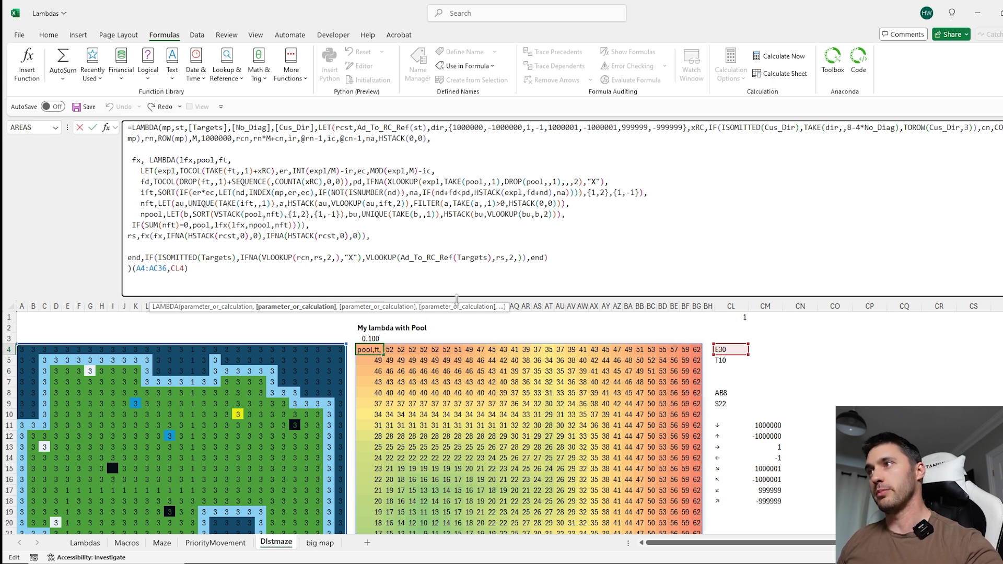
drag(133, 174, 554, 225)
click(457, 332)
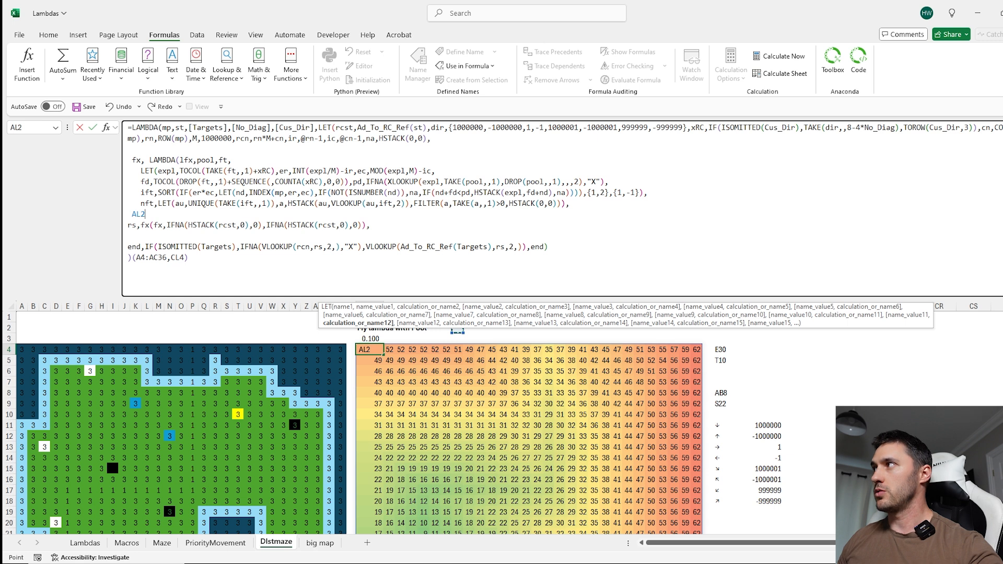
key(ctrl+shift+u)
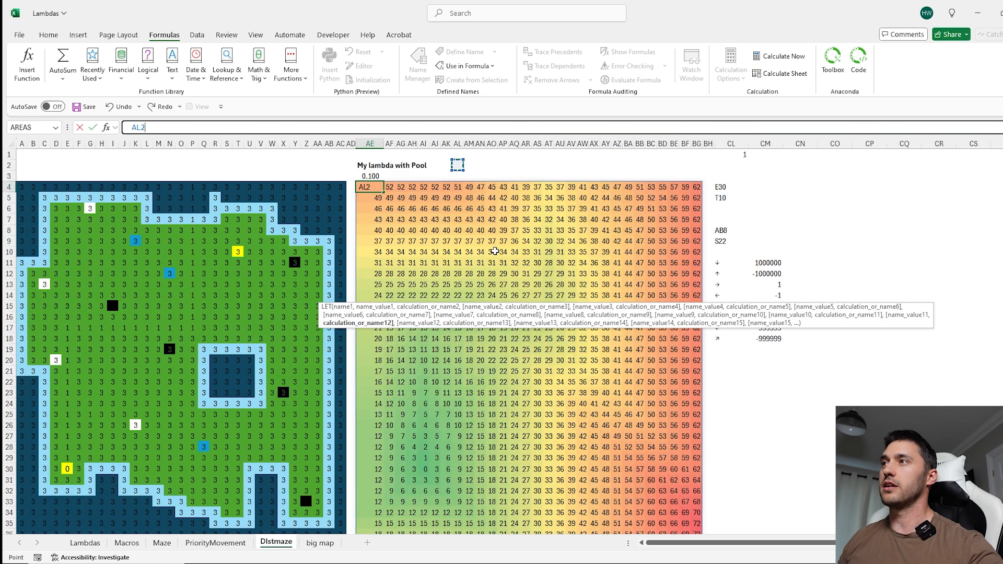
key(Escape)
Examine the direction offset values in B38:I38 below the map.
scroll(394, 348, down, 5)
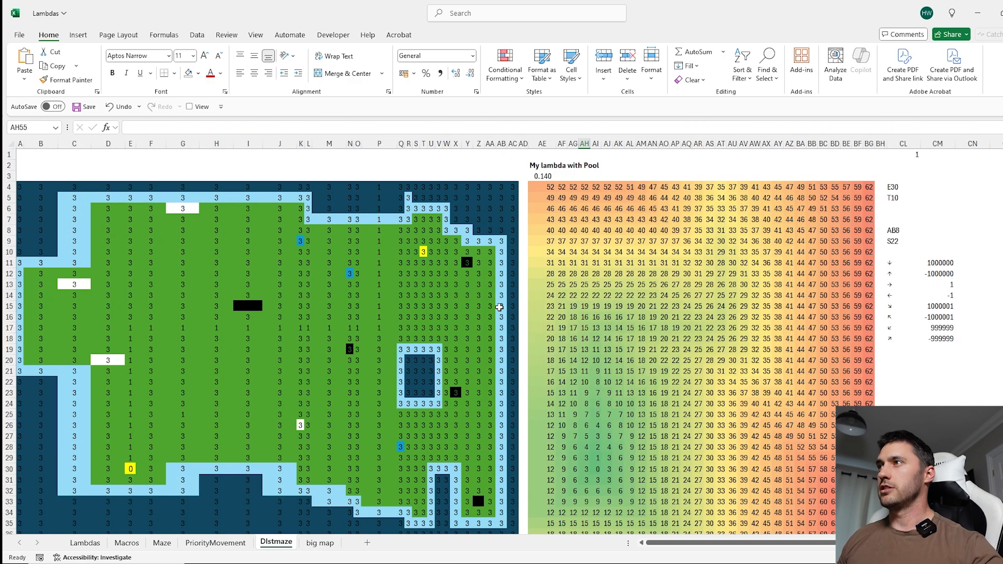
scroll(372, 360, down, 7)
scroll(372, 361, up, 2)
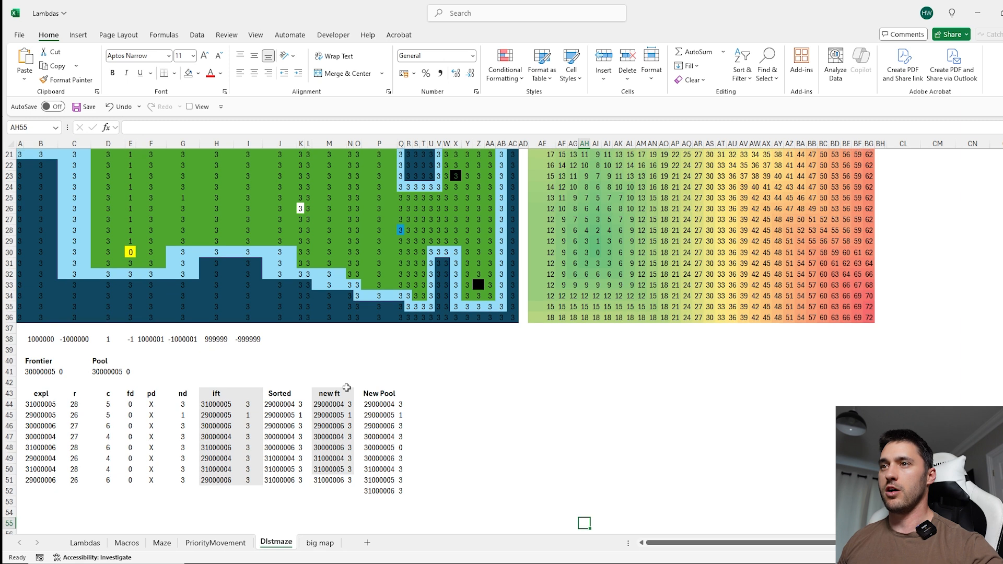
scroll(346, 389, down, 2)
drag(53, 296, 273, 296)
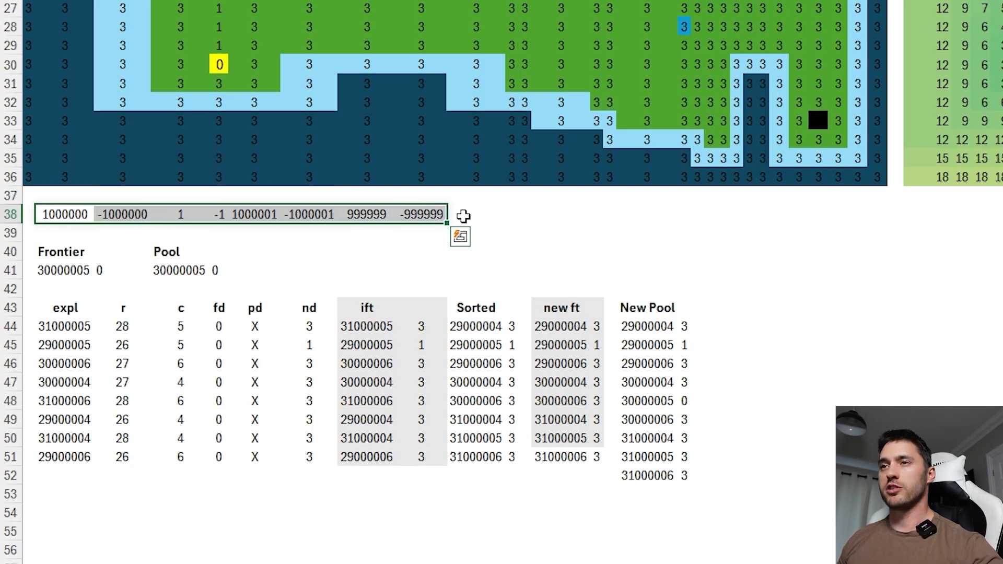
click(87, 214)
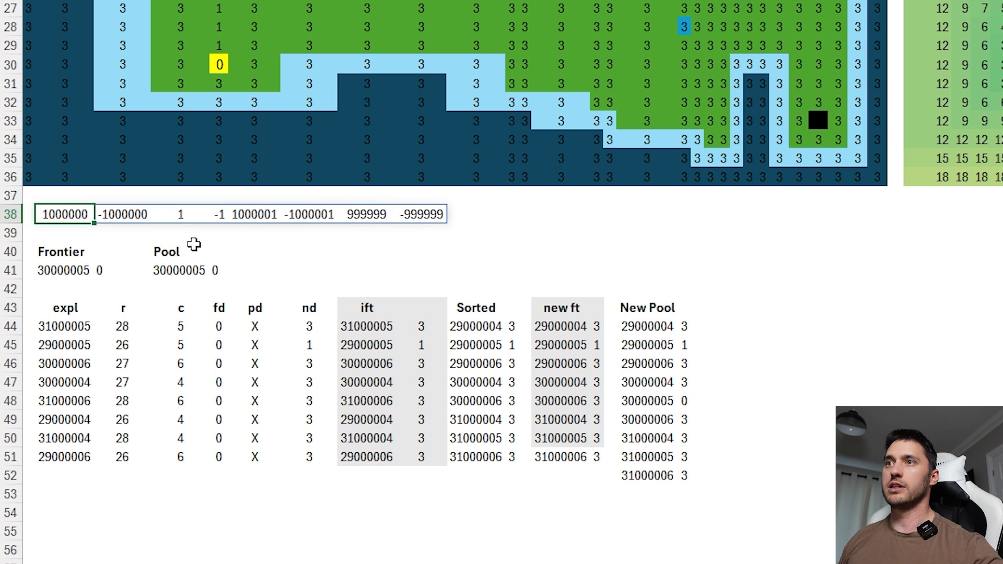
click(175, 213)
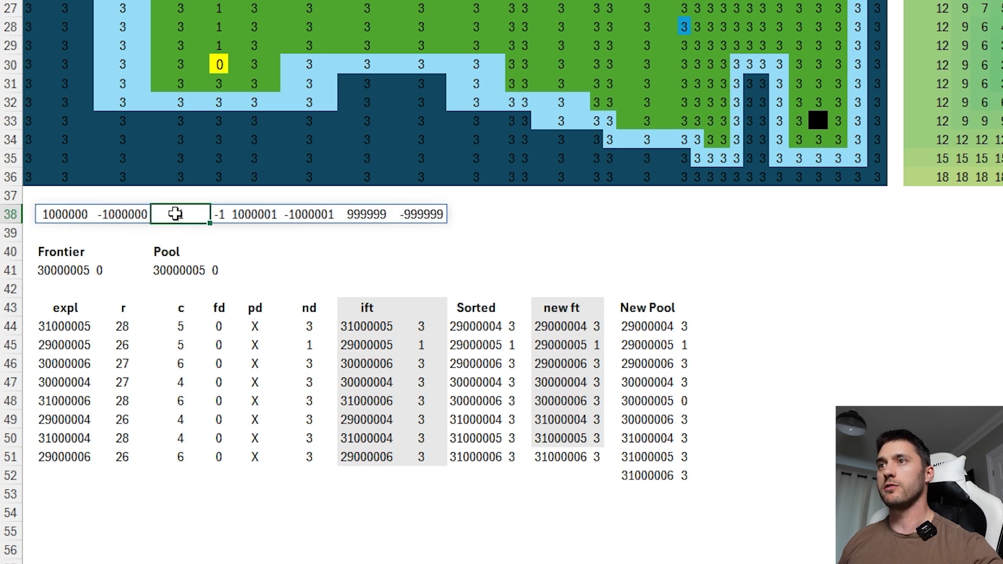
click(70, 212)
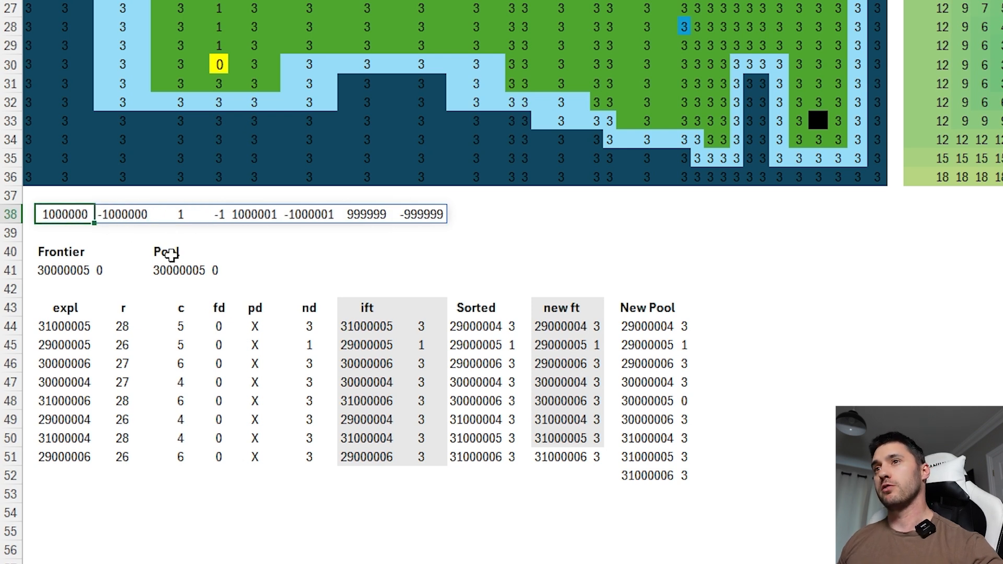
click(131, 210)
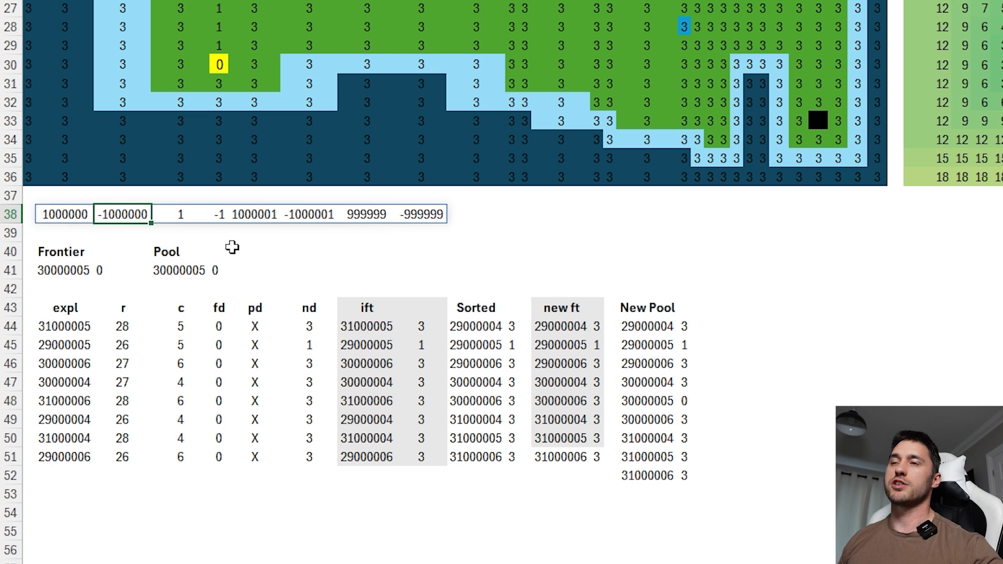
Examine the starting Frontier and Pool entries in rows 40 and 41.
click(70, 269)
click(353, 268)
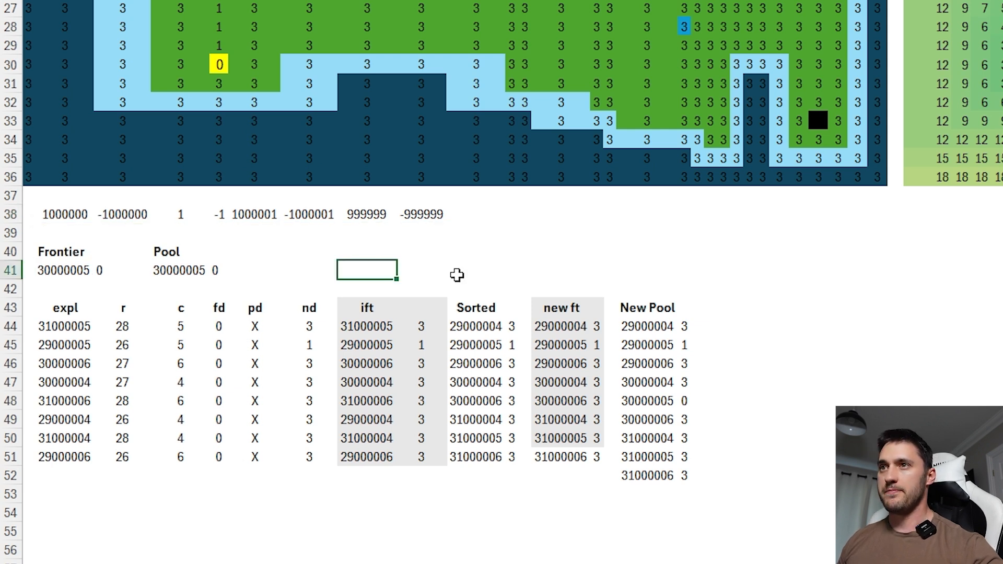
drag(57, 251, 97, 267)
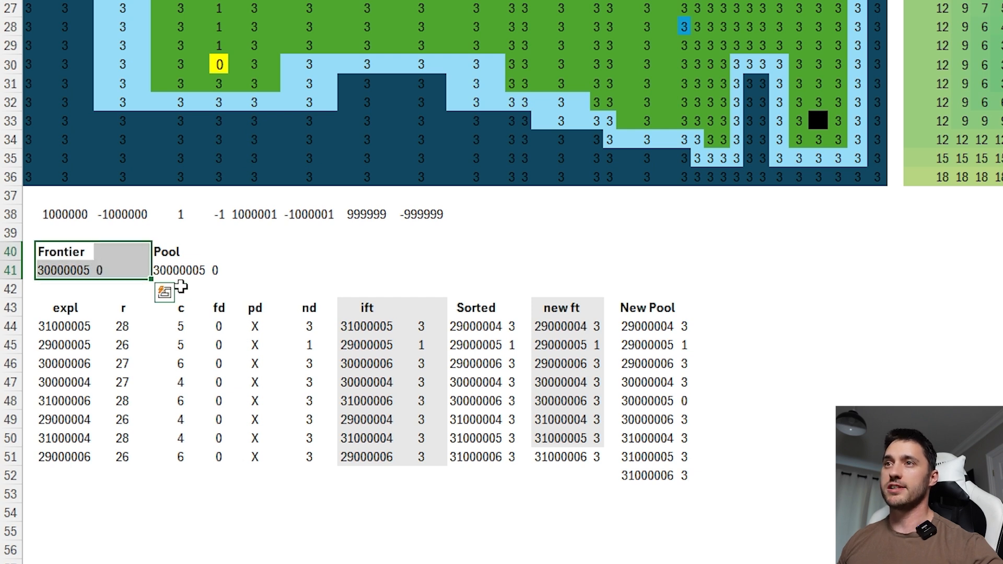
drag(170, 254, 217, 269)
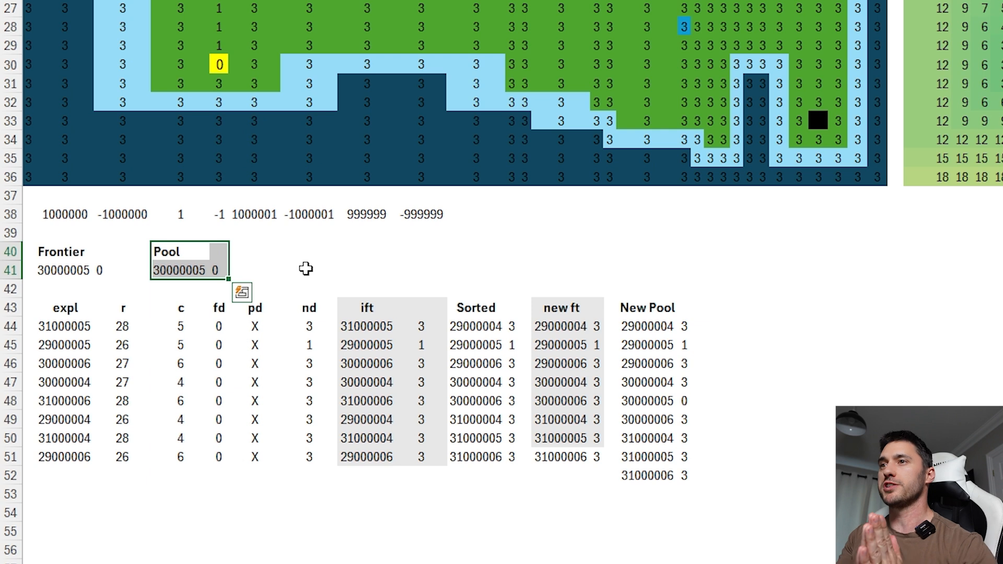
Examine the TOCOL formula in B44 that generates the expl column, then cancel the edit.
click(83, 326)
key(F2)
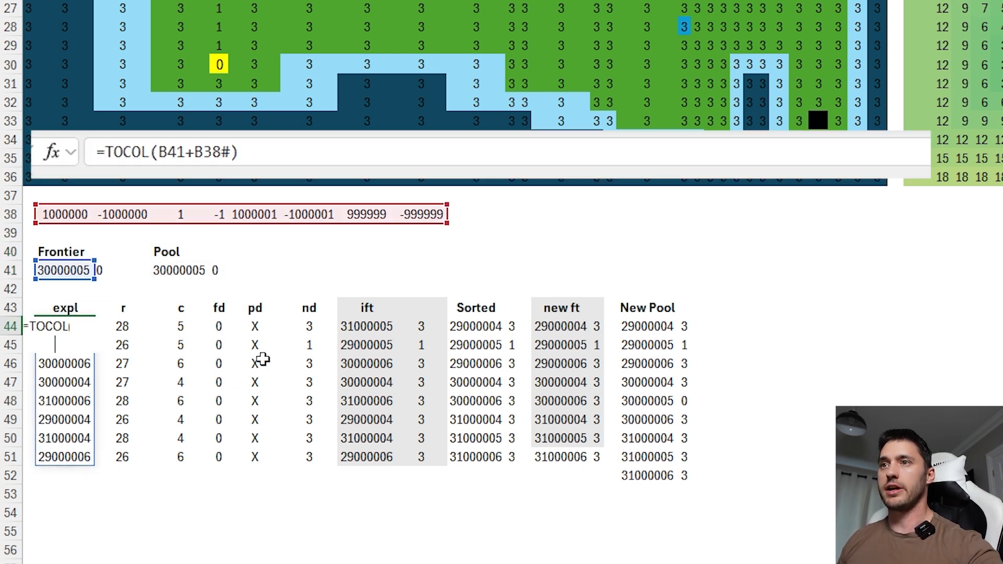
key(Escape)
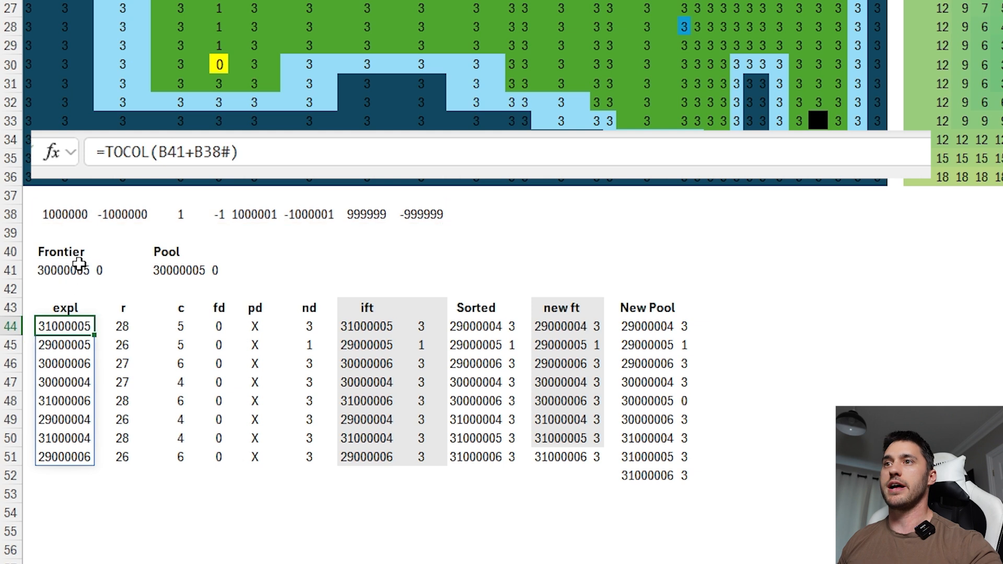
Compare the Frontier reference and distance in B41:C41 with the yellow start cell E30 on the map.
click(83, 270)
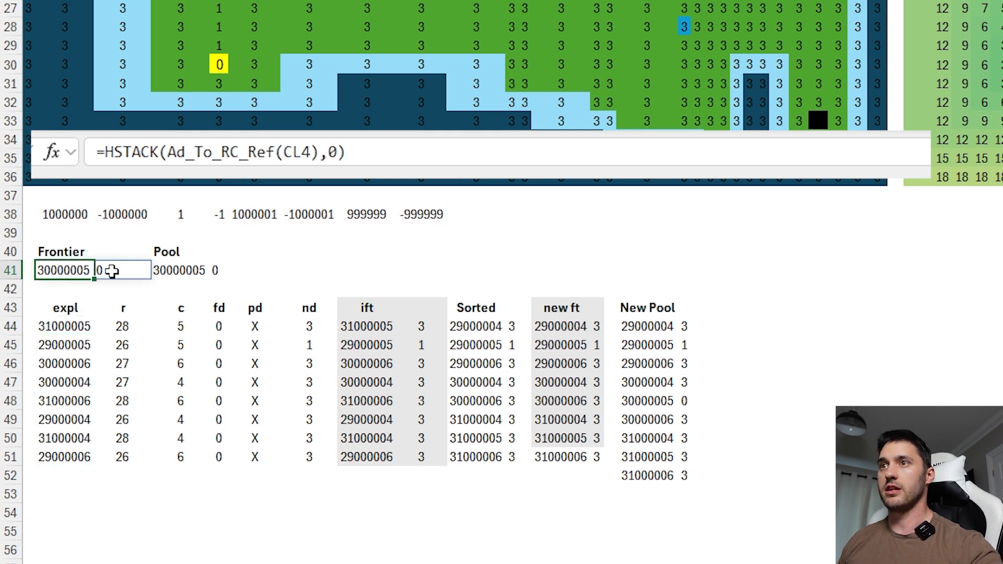
click(219, 64)
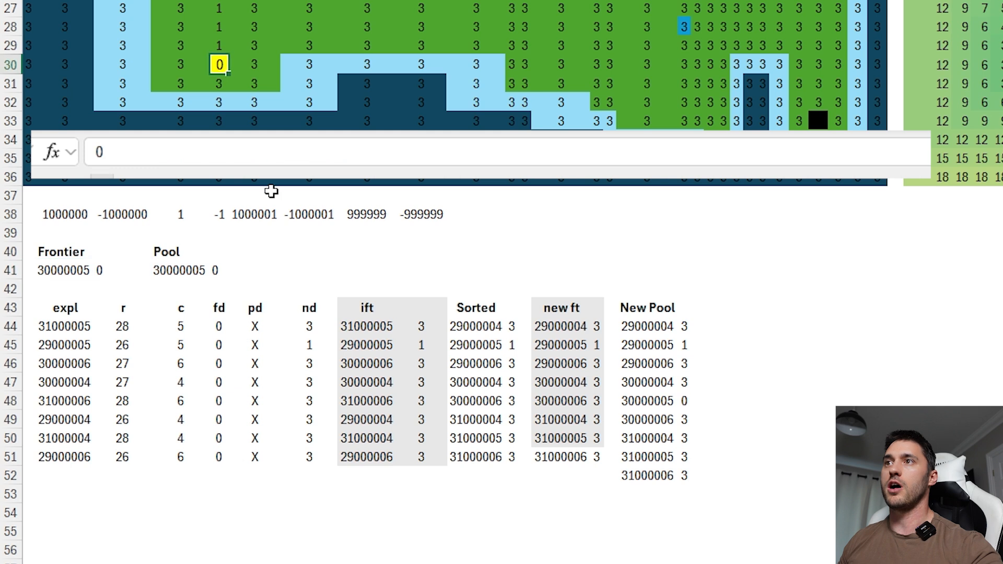
click(103, 269)
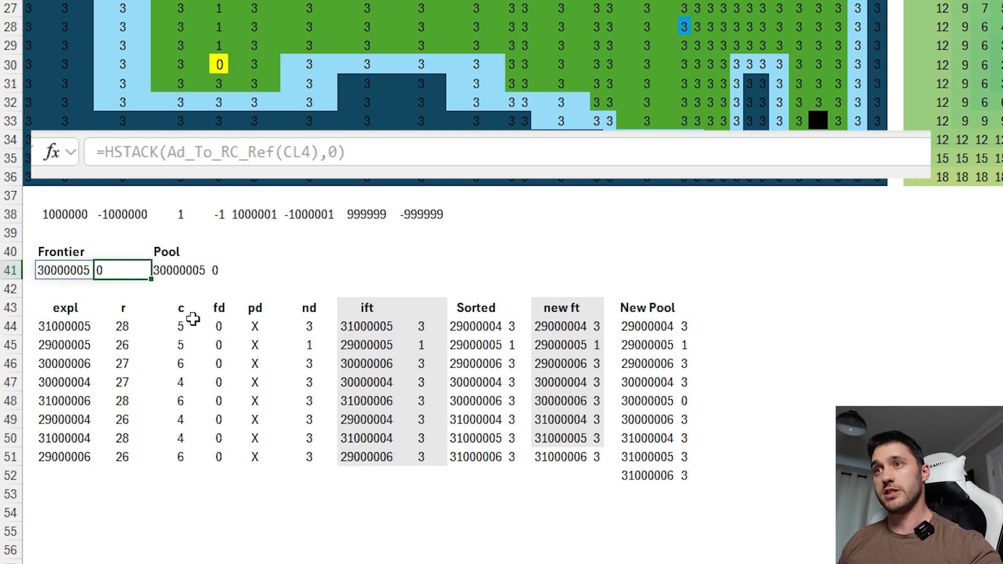
click(71, 267)
click(111, 268)
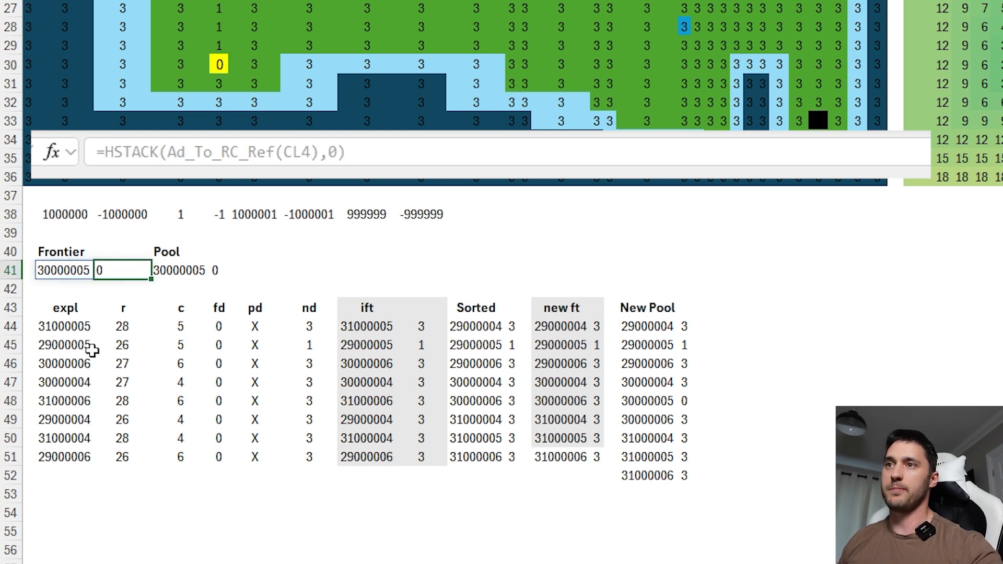
Examine the expl formula and its codes in B44:B51 against the start cell's neighbours in D29:F31.
double_click(75, 323)
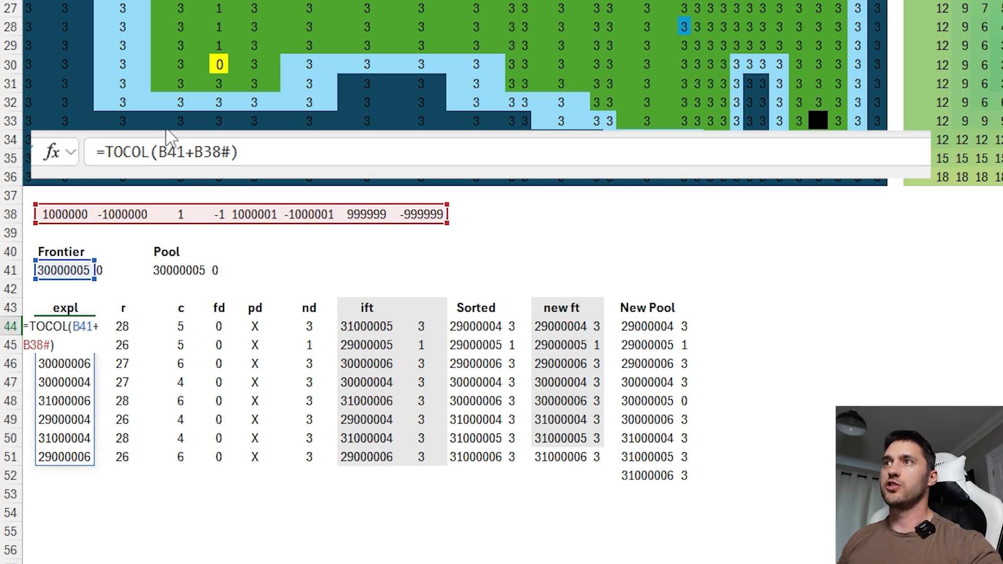
key(Return)
drag(66, 325, 73, 458)
click(73, 323)
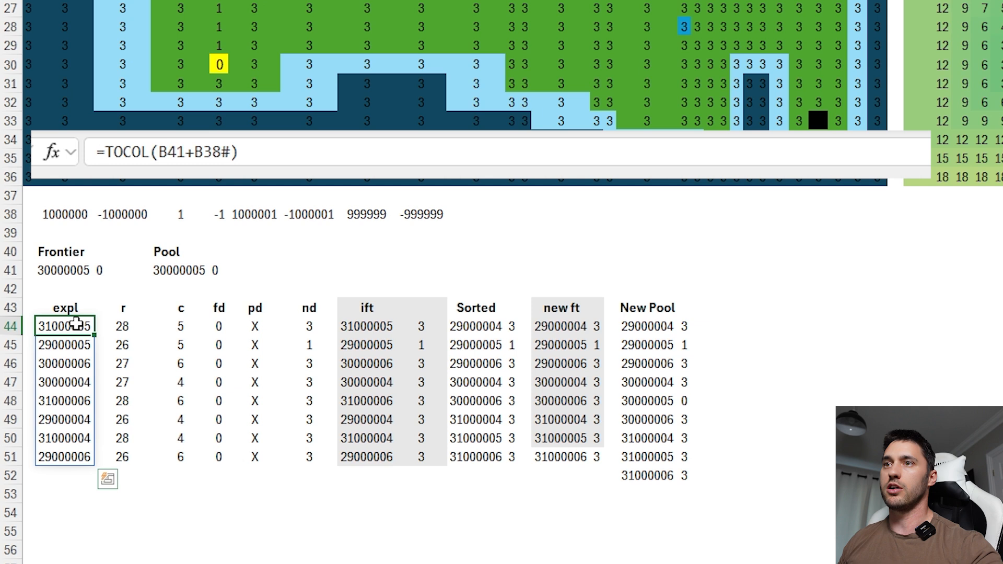
click(216, 77)
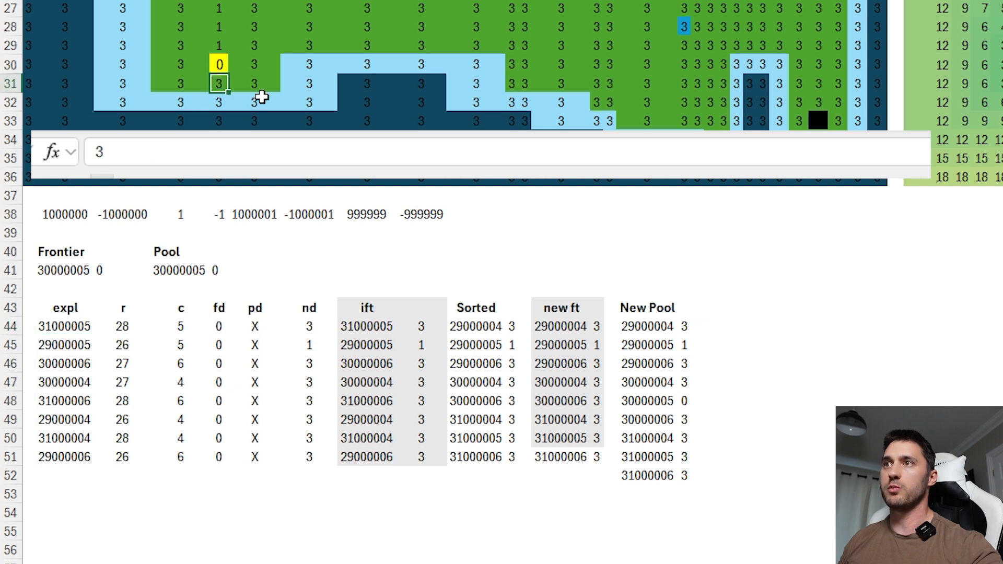
drag(179, 47, 246, 83)
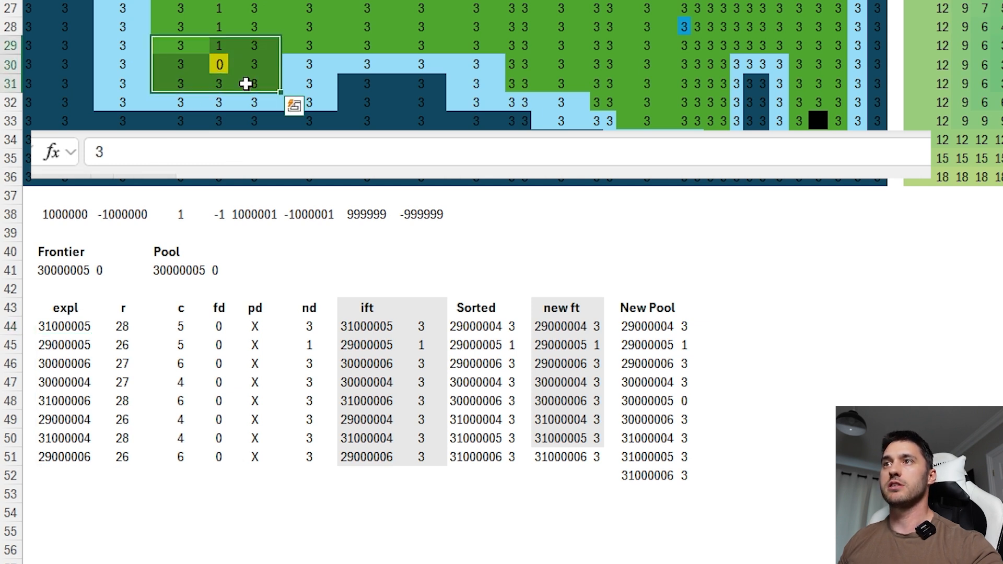
Compare the expl codes in column B with the INT row formula in C44.
click(76, 327)
click(121, 327)
click(69, 325)
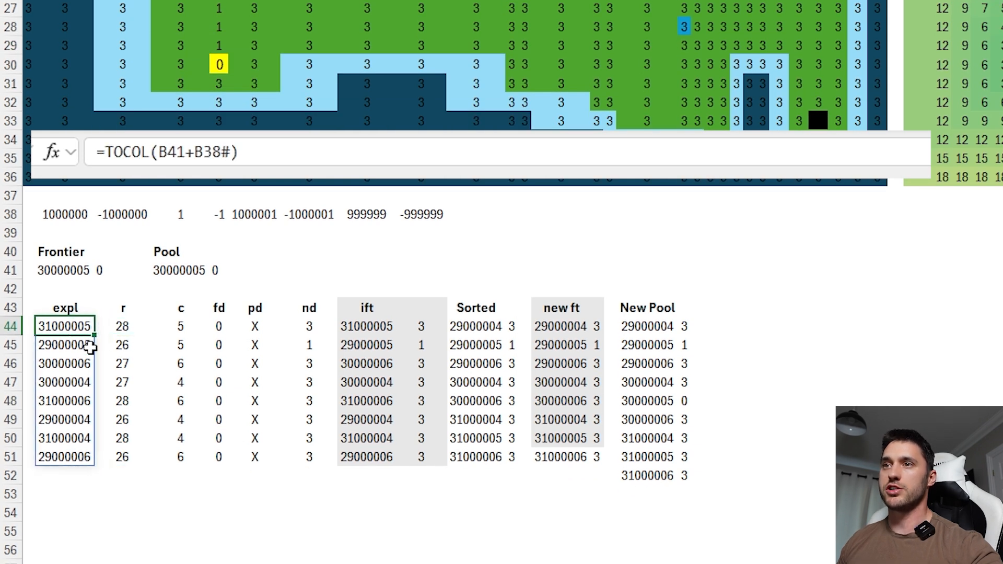
click(123, 324)
click(56, 328)
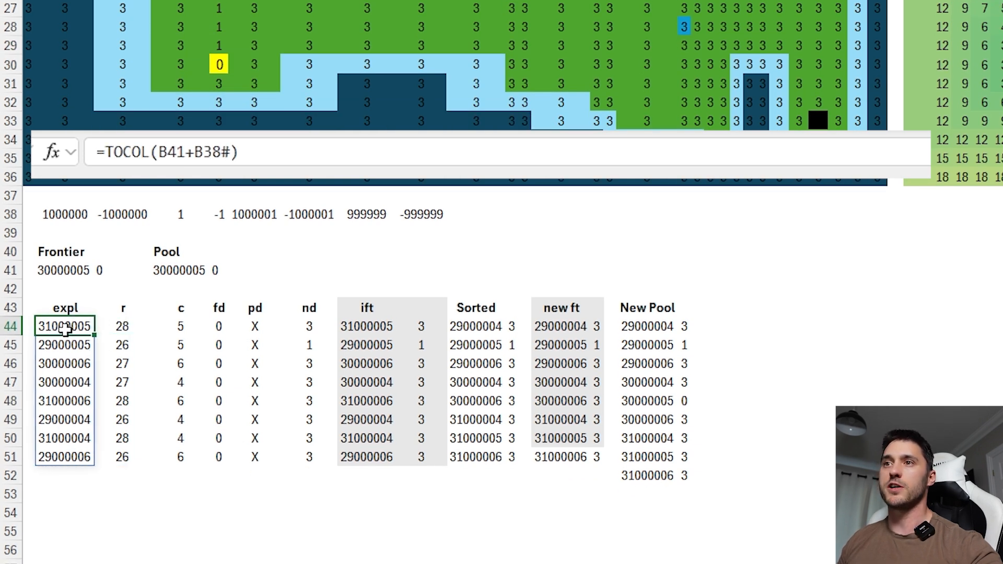
click(125, 328)
click(264, 161)
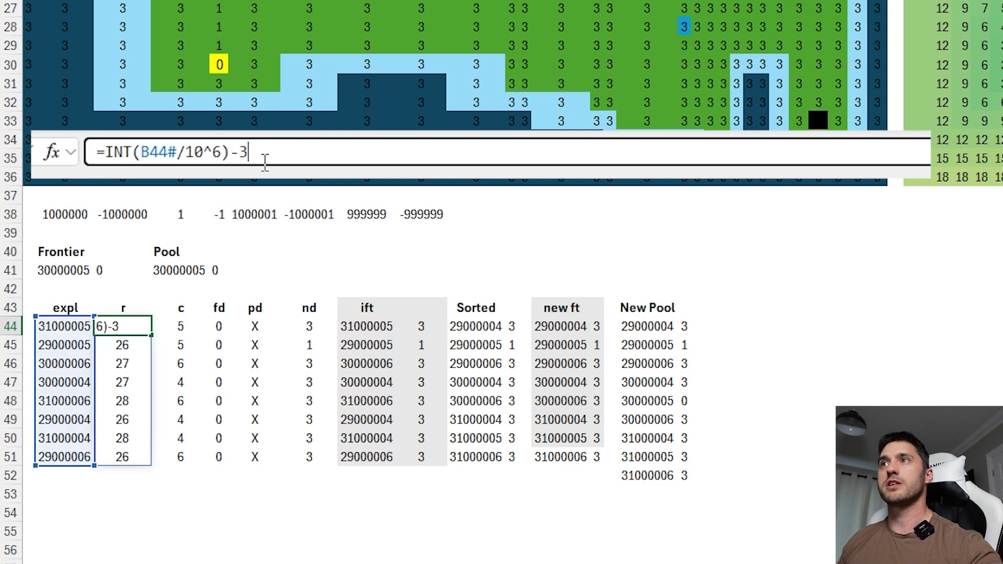
Examine the rows above the map and relate them to the r and c values in C44:D51.
scroll(454, 296, up, 8)
click(65, 1)
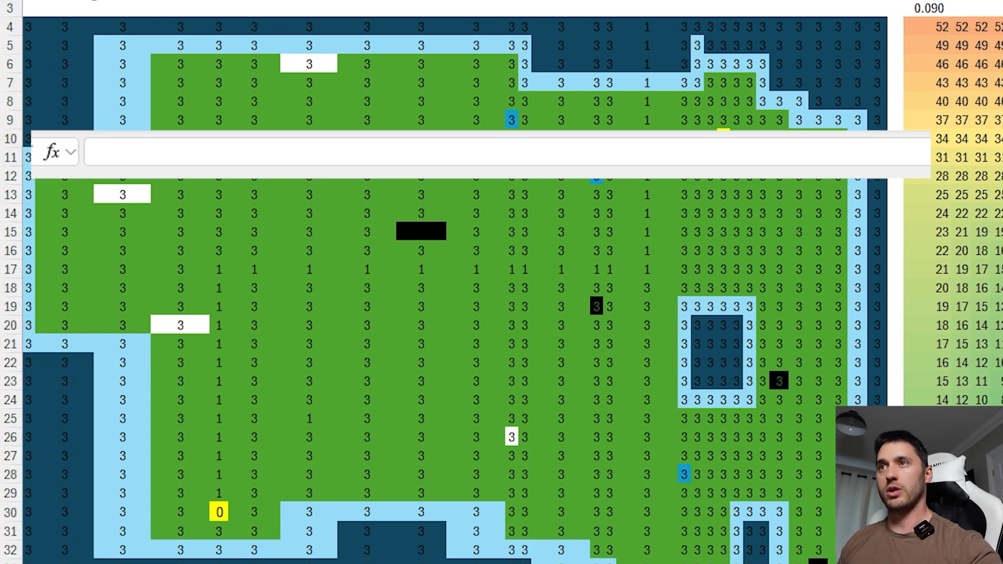
scroll(541, 239, down, 1)
scroll(410, 308, down, 1)
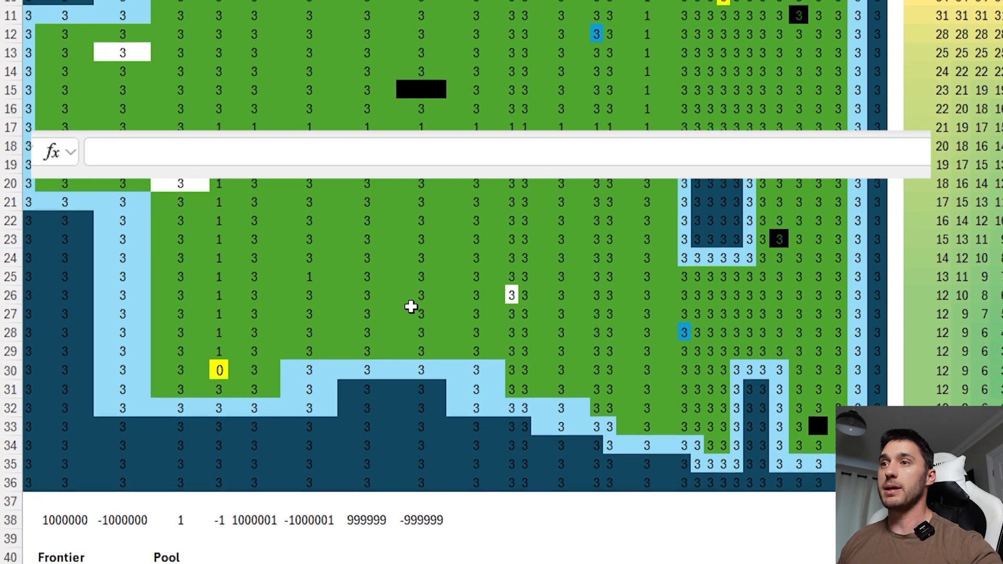
scroll(411, 307, down, 5)
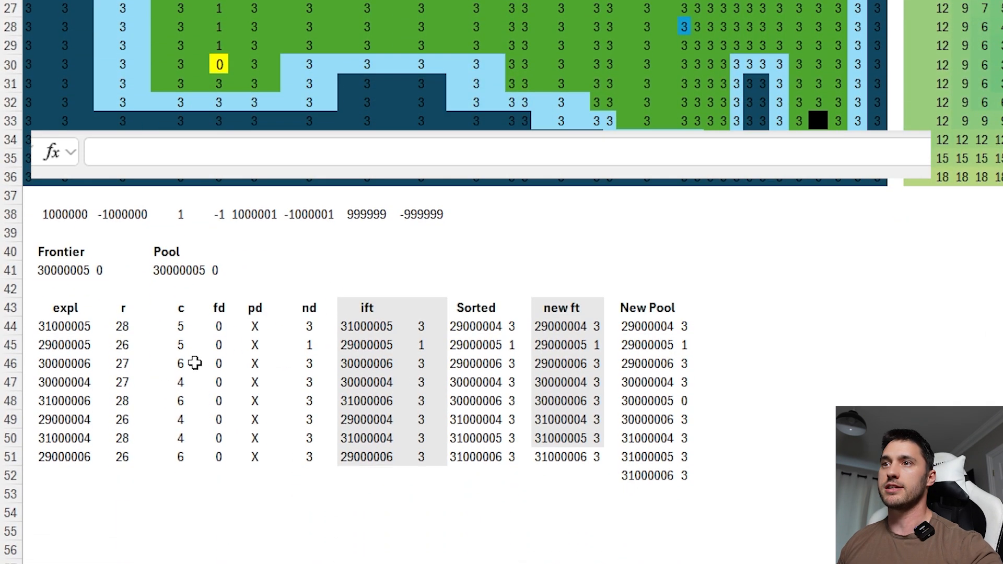
click(57, 326)
drag(123, 326, 168, 453)
click(124, 324)
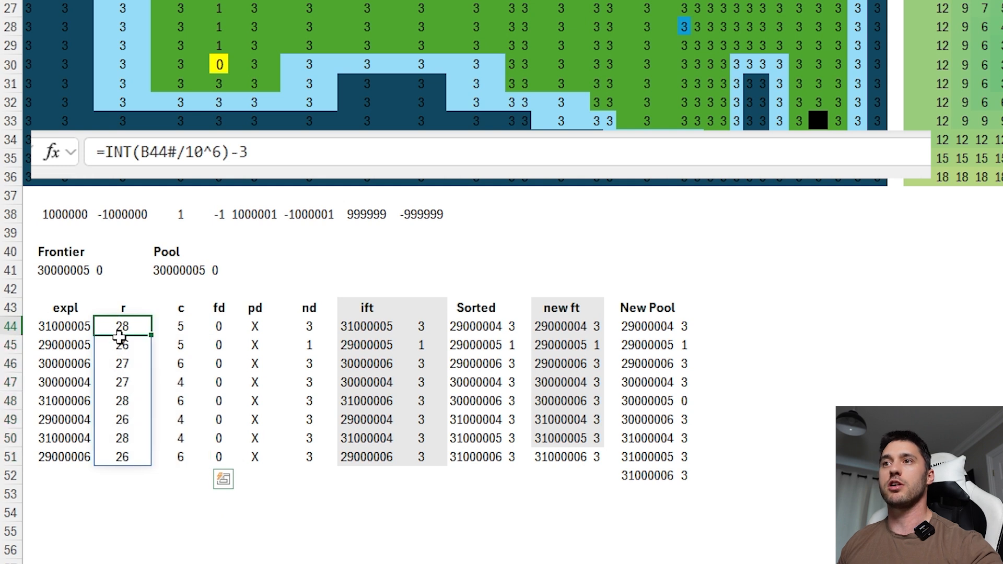
Compare the map's upper edge with the yellow start cell E30 and review the row offset in C44.
scroll(165, 309, up, 3)
scroll(166, 309, up, 5)
click(66, 45)
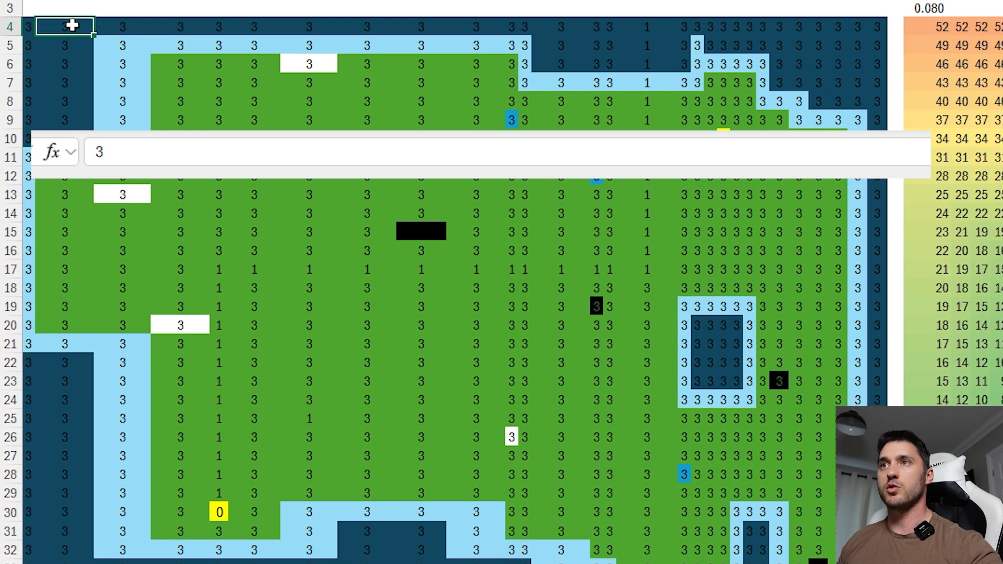
click(220, 510)
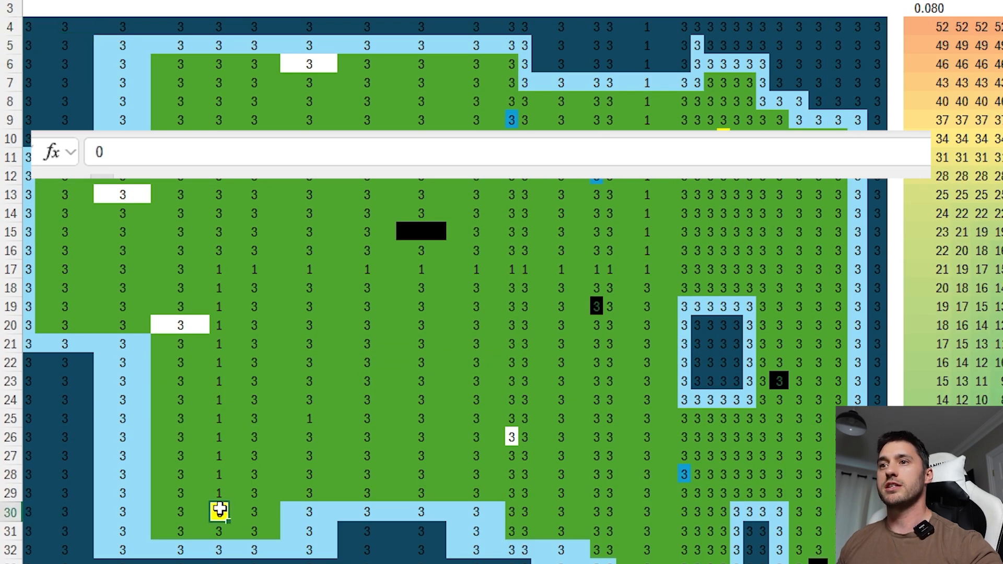
scroll(253, 472, down, 6)
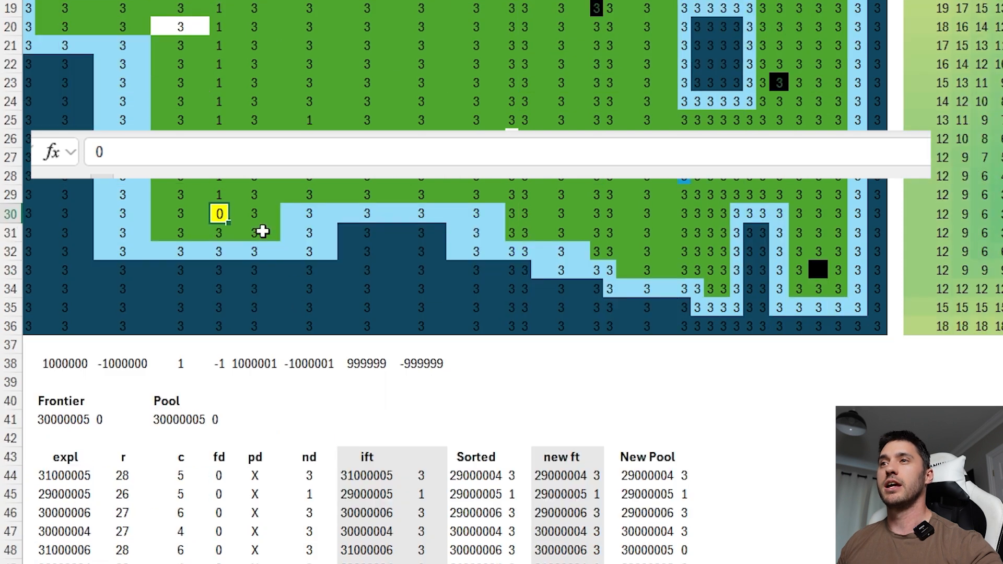
click(127, 405)
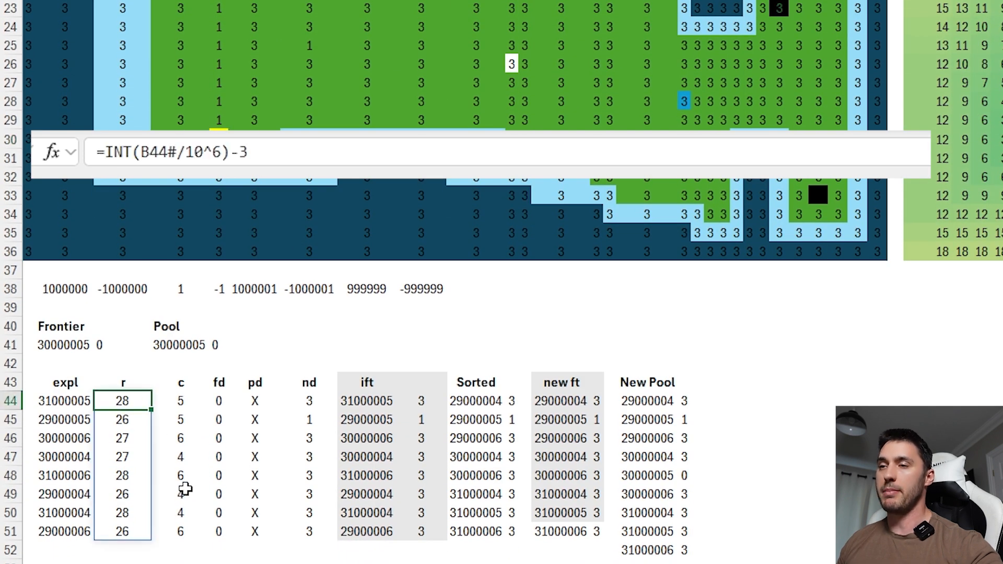
Examine the MOD column formula in D44 alongside the expl formula in B44 and the row formula in C44.
click(181, 401)
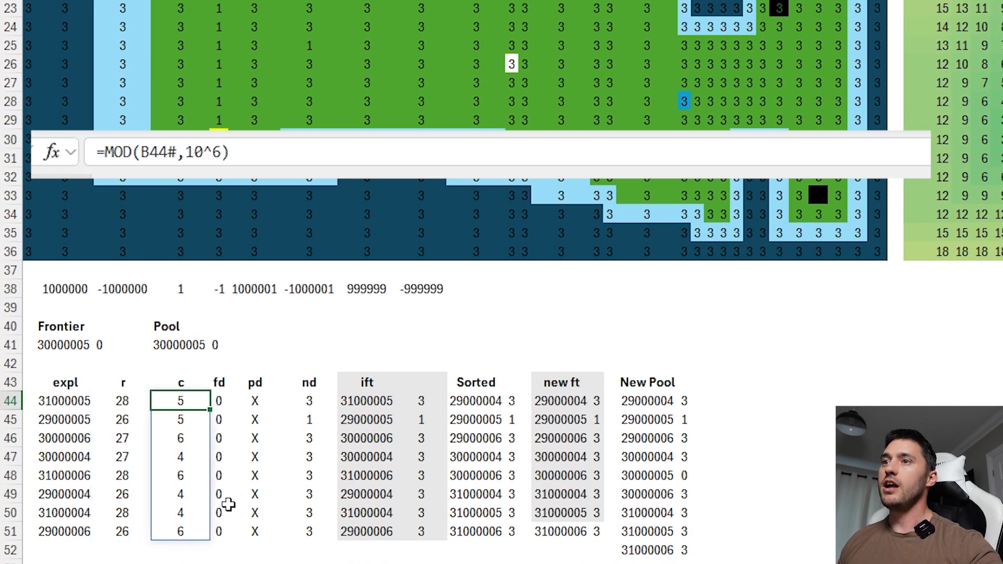
key(F2)
key(Escape)
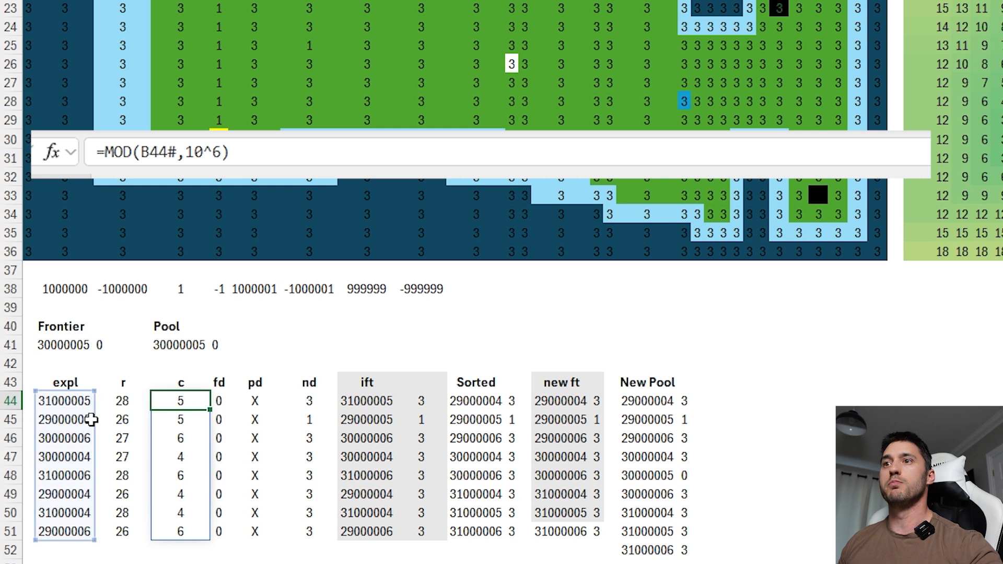
click(63, 402)
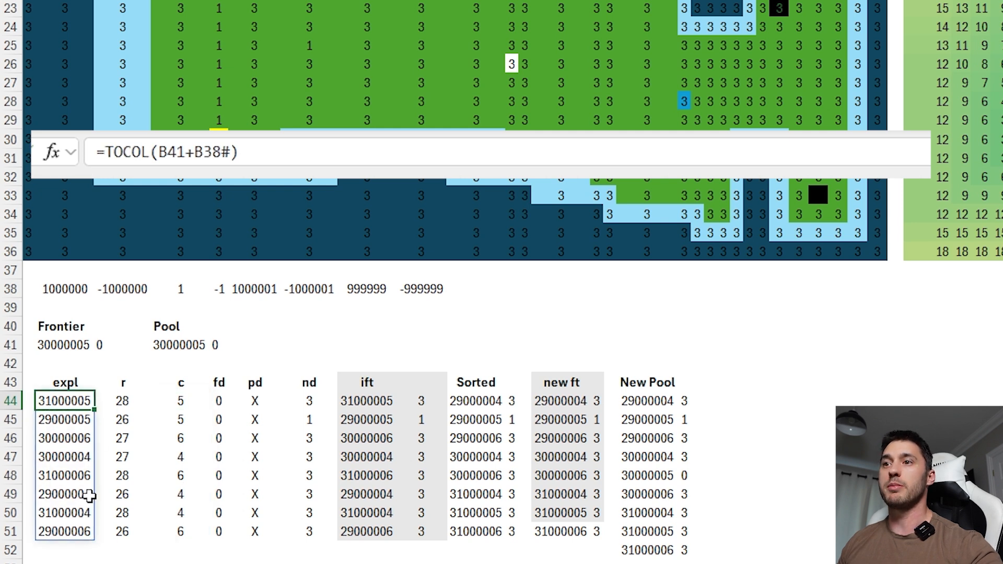
click(166, 403)
click(127, 401)
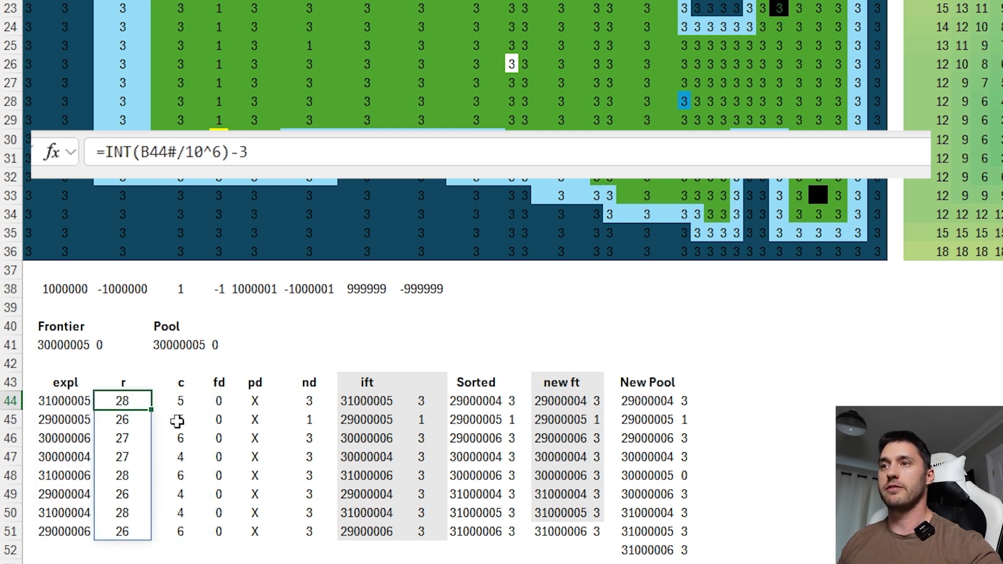
click(177, 400)
click(50, 402)
click(174, 398)
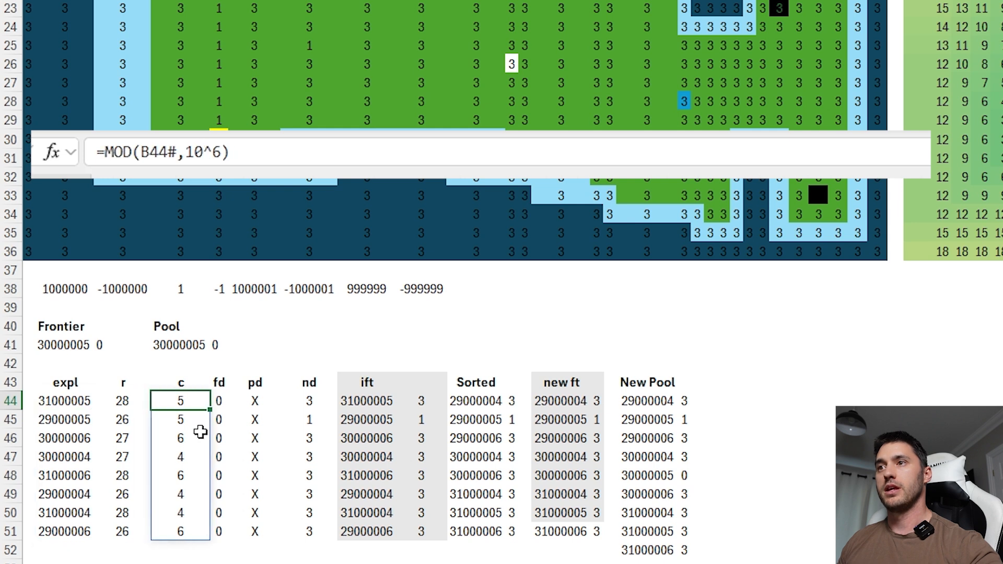
Examine the fd formula in E44 and the full LAMBDA in AE4 with the formula bar expanded, then collapse it.
click(217, 401)
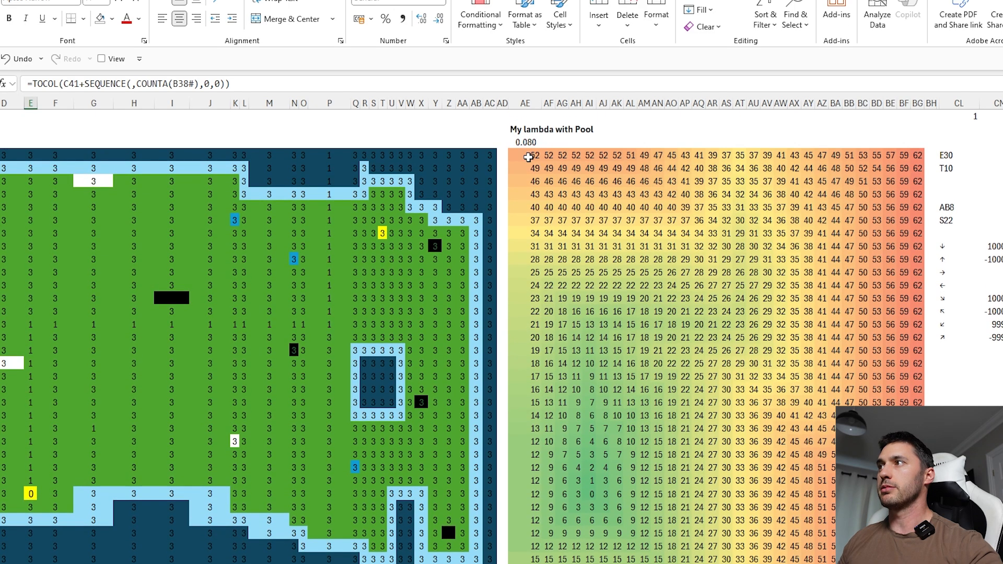
click(526, 154)
drag(529, 95, 517, 281)
drag(44, 149, 605, 150)
key(Escape)
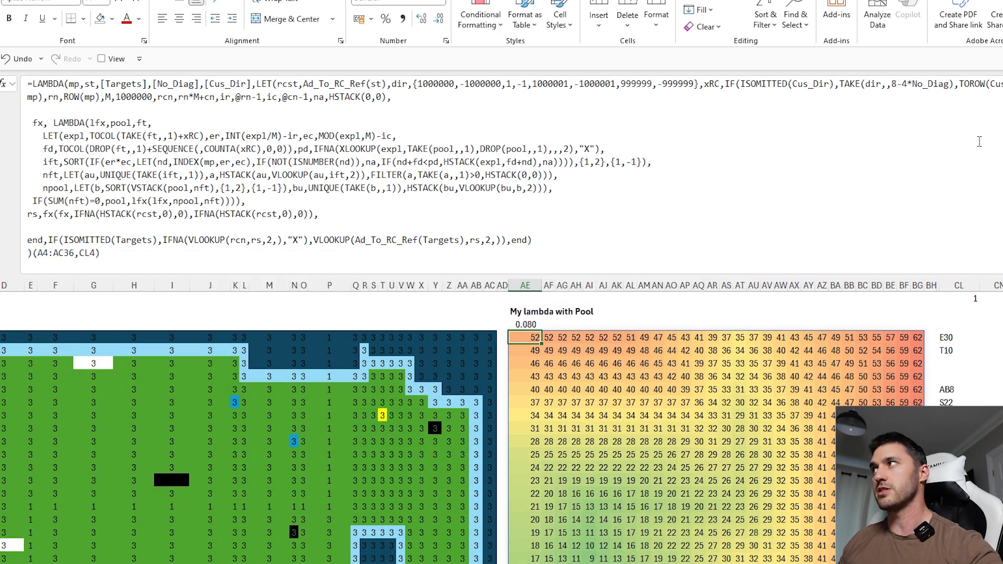
key(ctrl+shift+u)
Compare the fd values in E44:E51 with the Frontier distance in C41.
scroll(470, 336, down, 5)
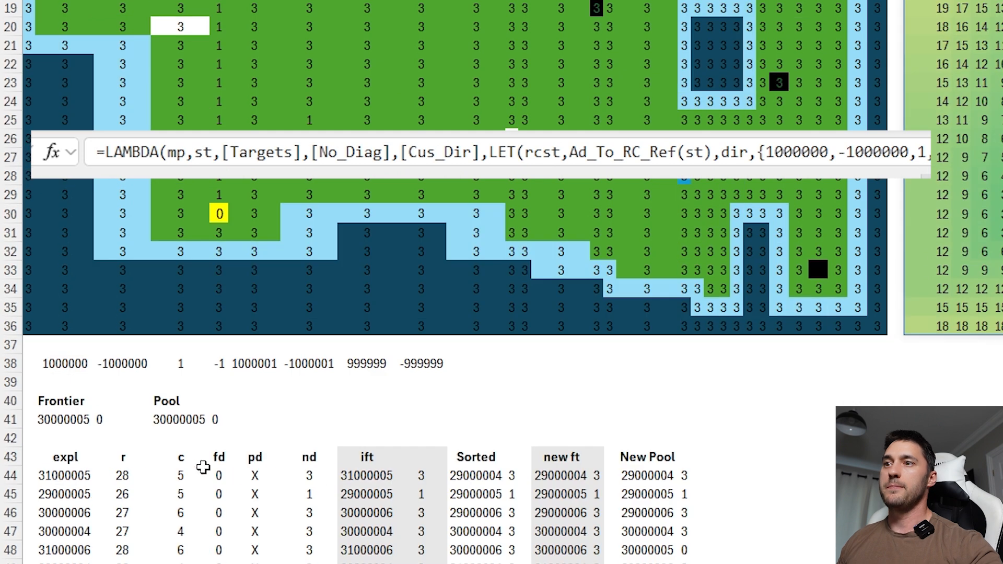
click(219, 475)
scroll(220, 476, down, 3)
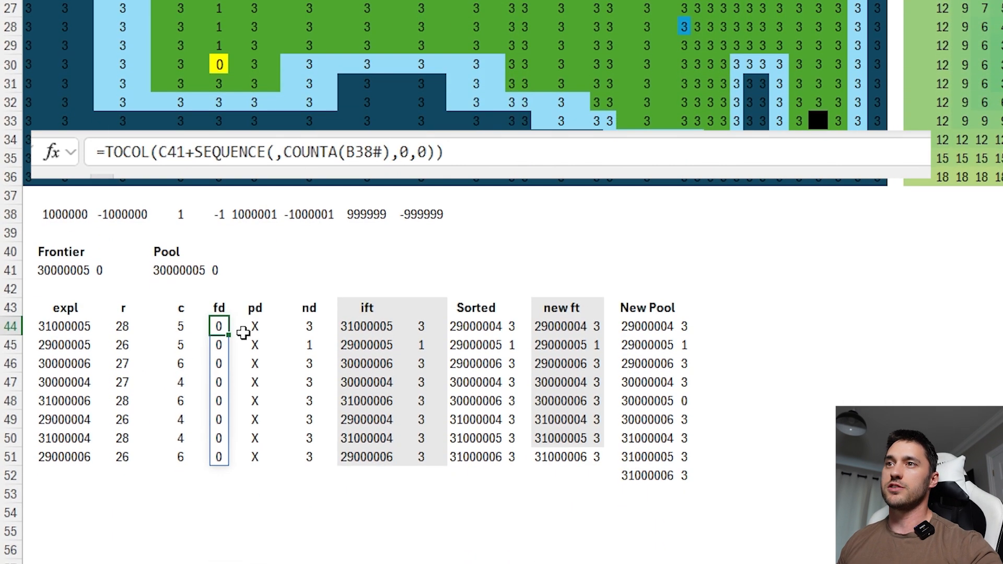
click(101, 271)
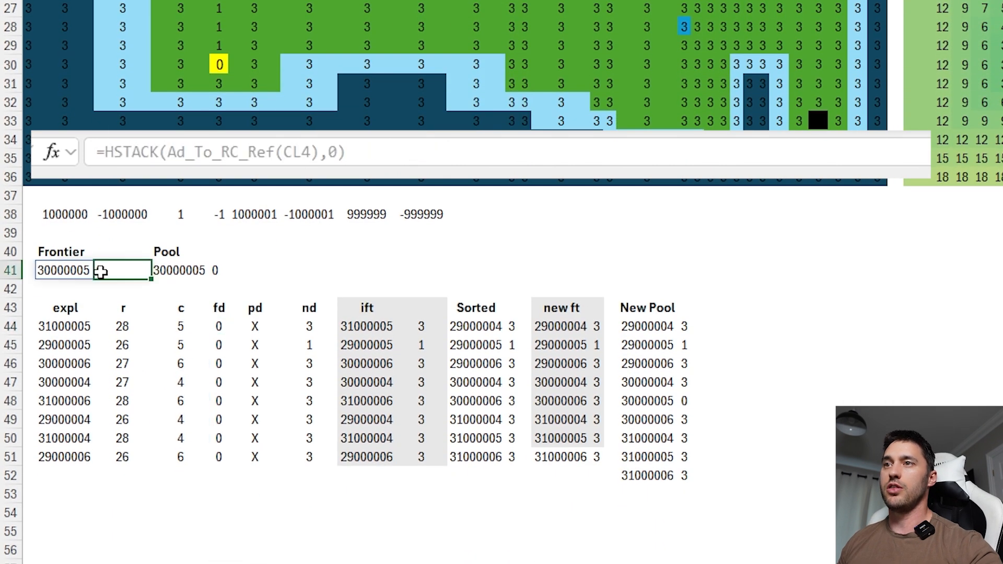
click(219, 324)
click(96, 270)
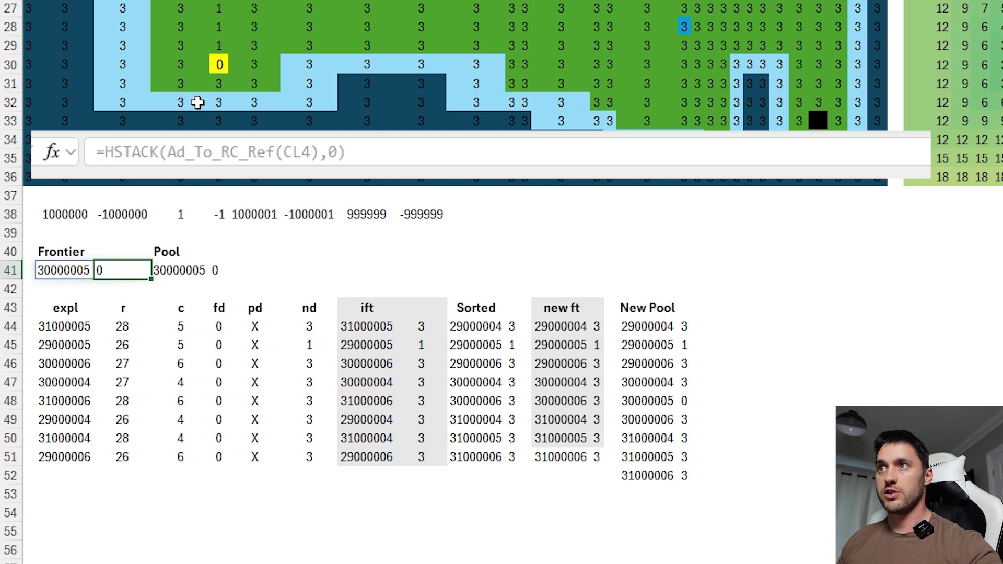
drag(217, 327, 217, 456)
Examine the pd XLOOKUP formula in F44 and its references to the expl list and the Pool in D41:E41.
click(258, 326)
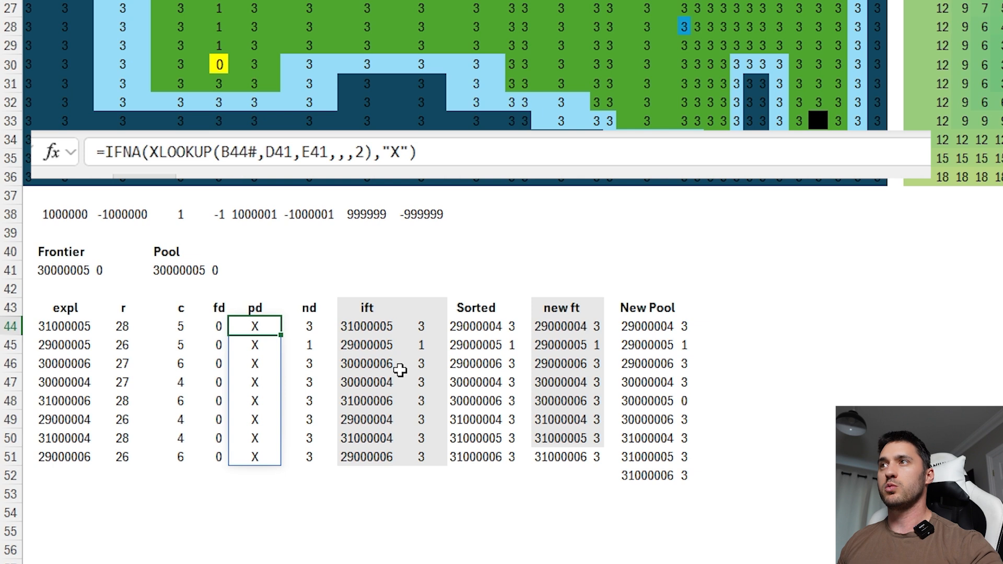
key(F2)
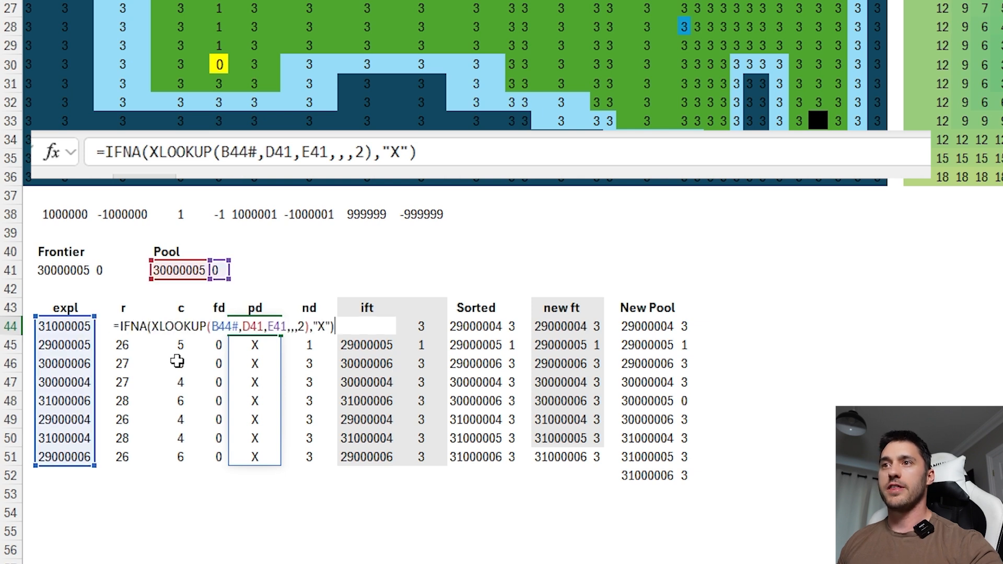
key(Escape)
key(F2)
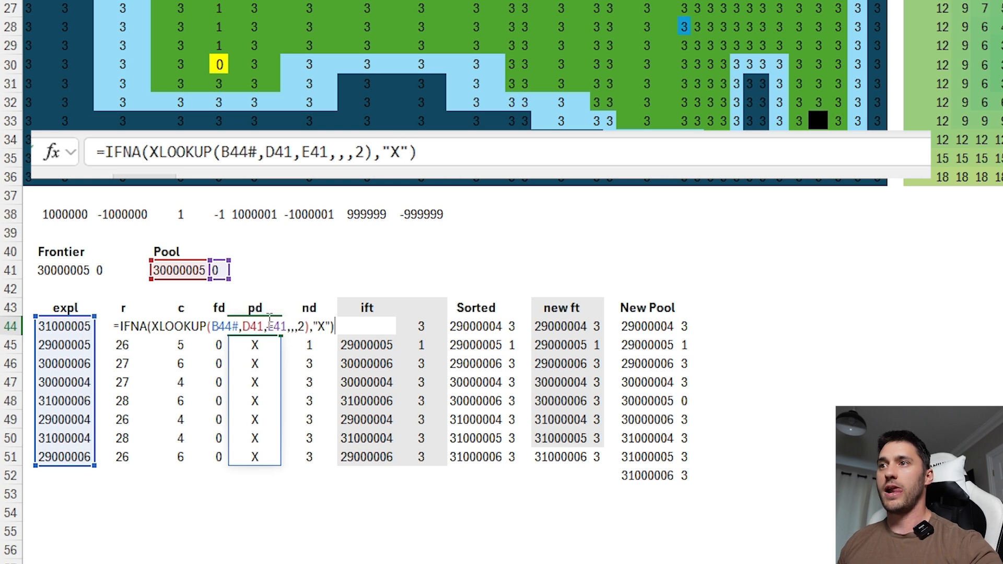
key(Escape)
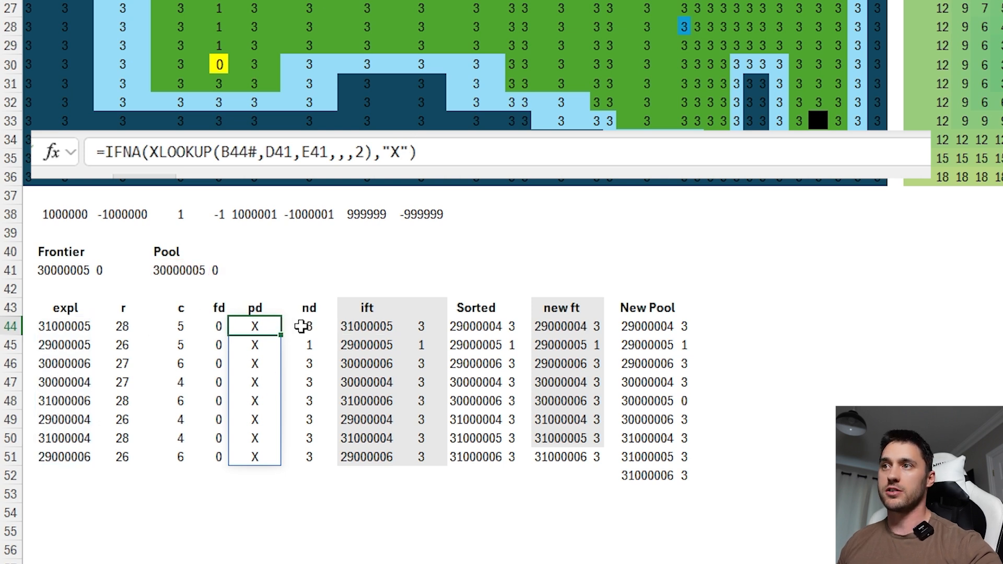
Examine the nd INDEX formula in G44 and compare the nd values with the expl list and map cell E31.
click(302, 326)
key(F2)
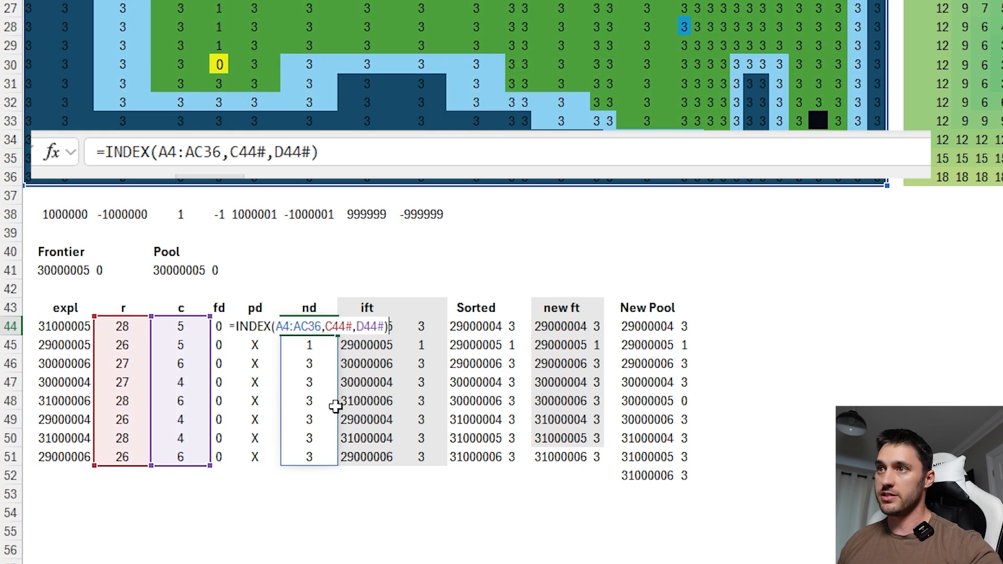
key(Escape)
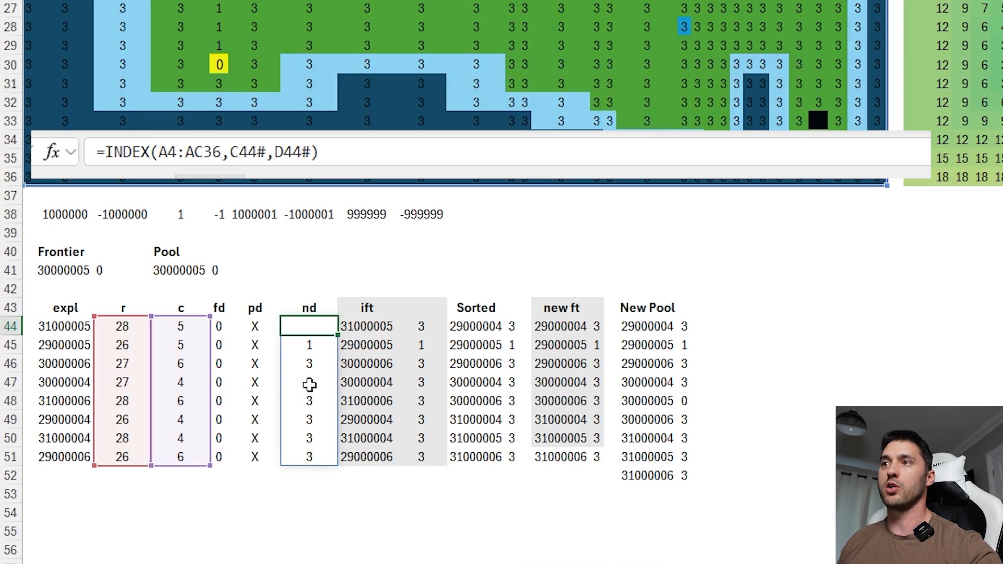
key(F2)
key(Escape)
click(62, 330)
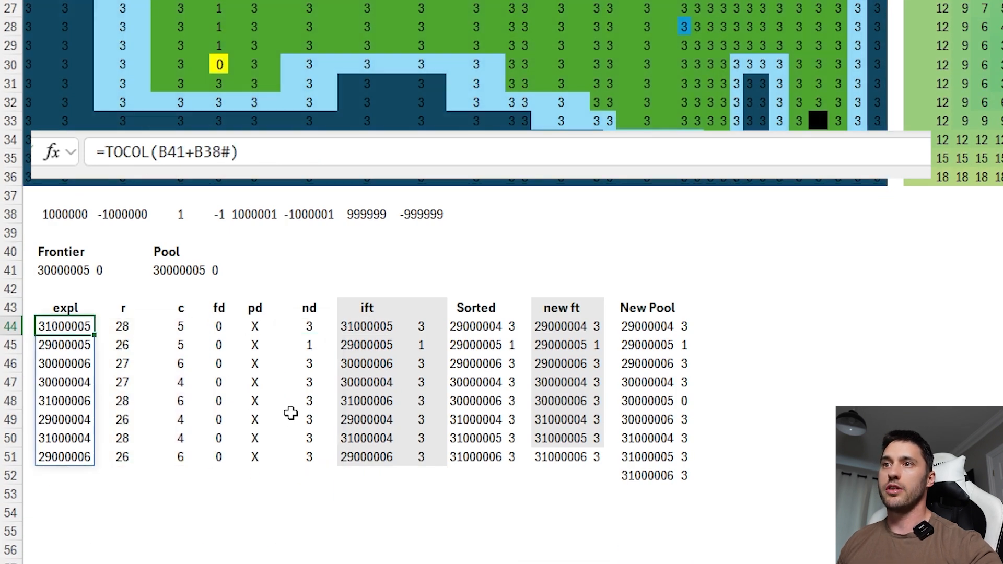
click(216, 82)
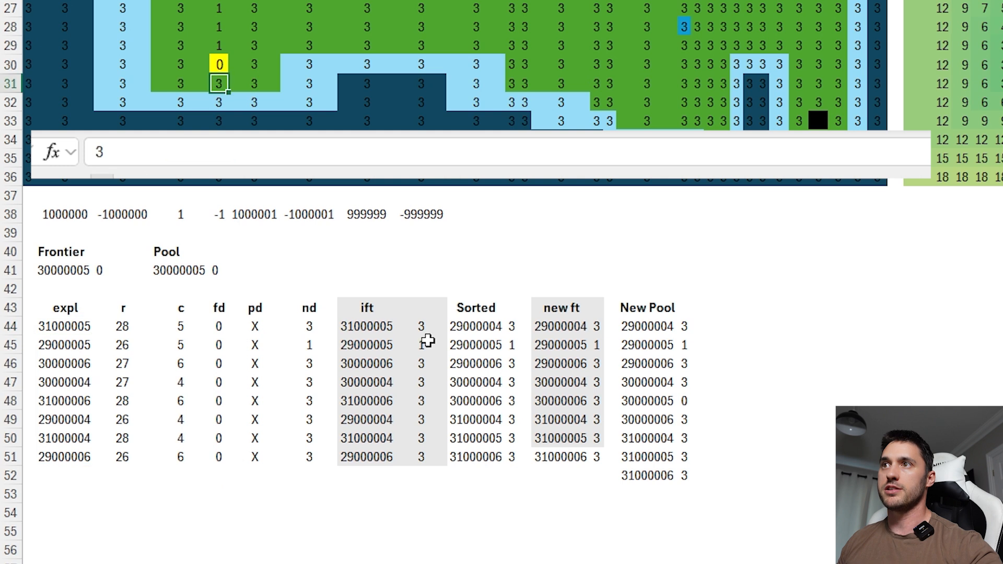
drag(307, 327, 305, 456)
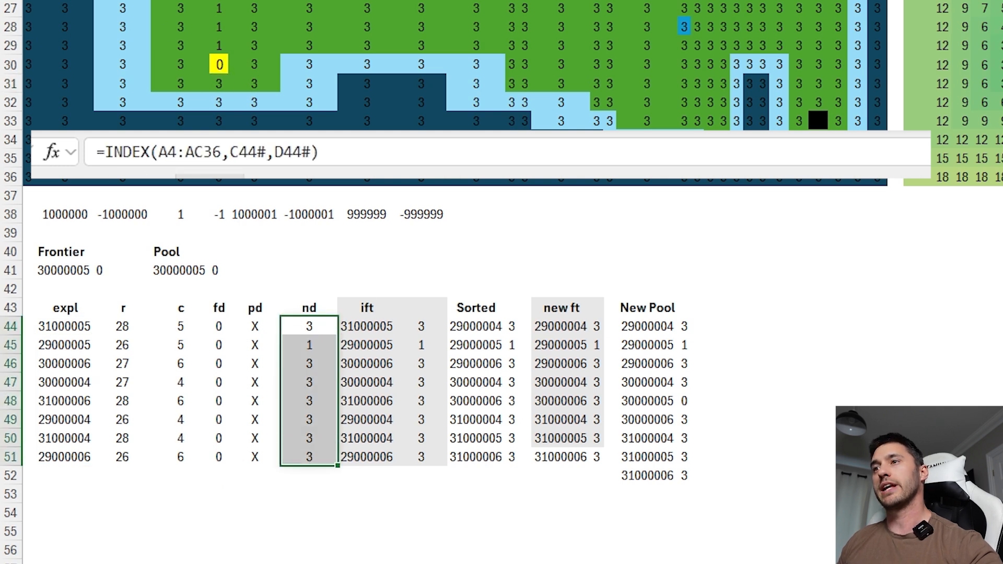
click(325, 327)
Examine the nested IF formula of the ift column in H44 and the ranges it references.
click(369, 312)
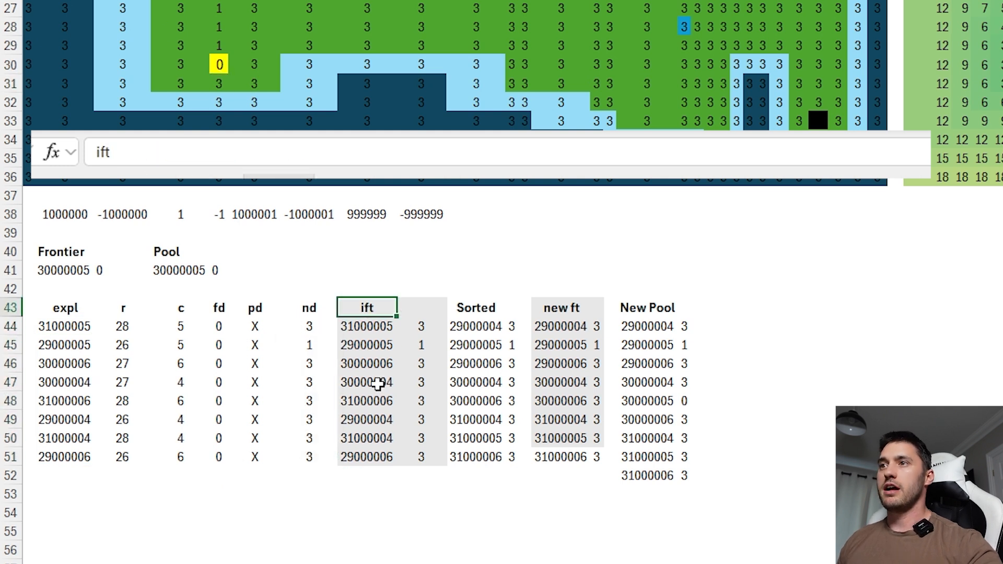
click(371, 329)
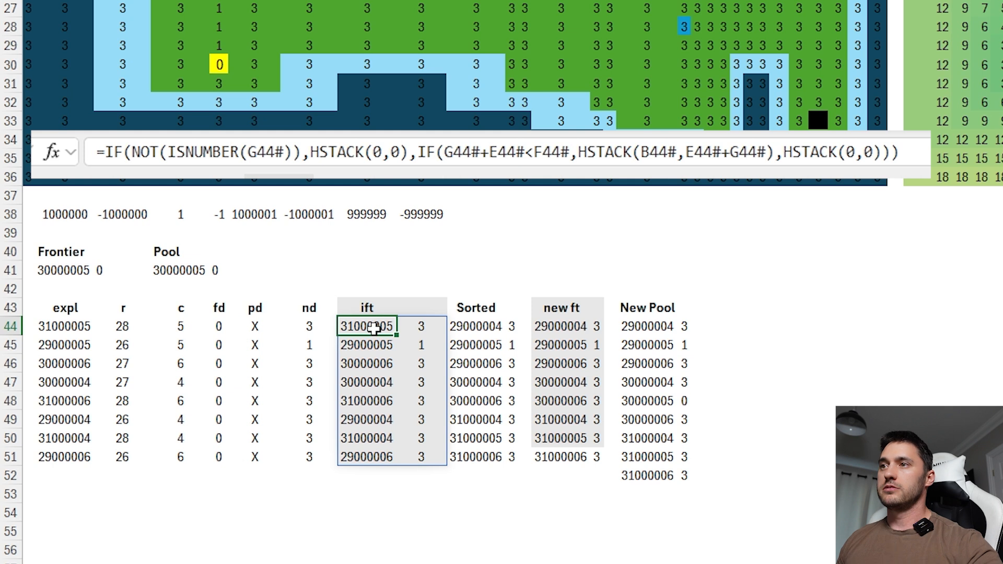
key(F2)
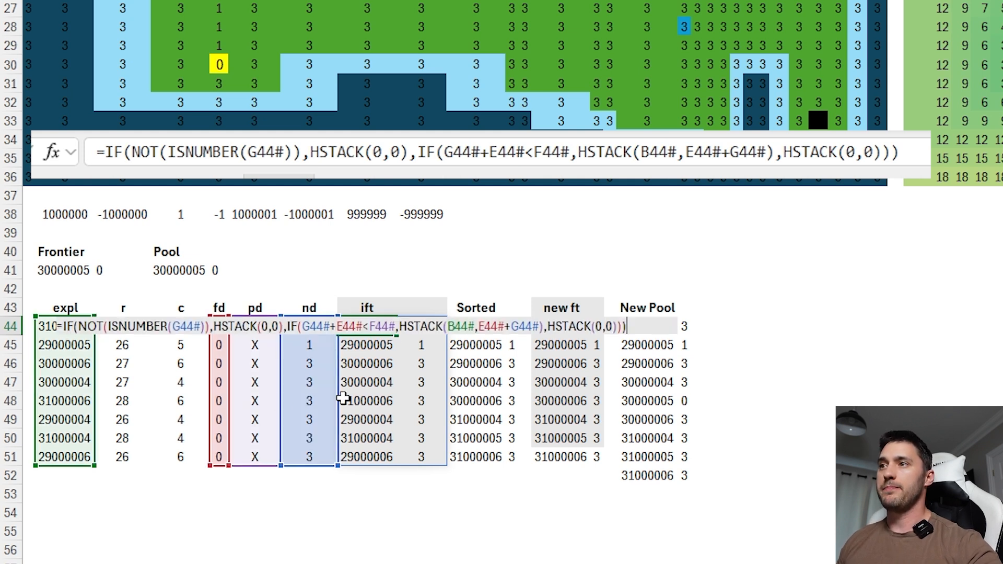
key(Escape)
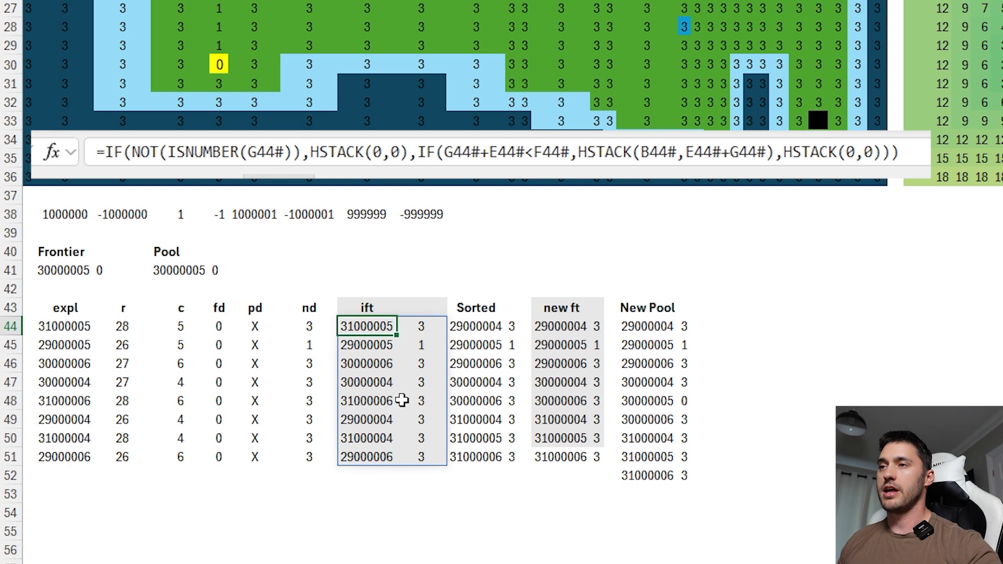
key(F2)
key(Escape)
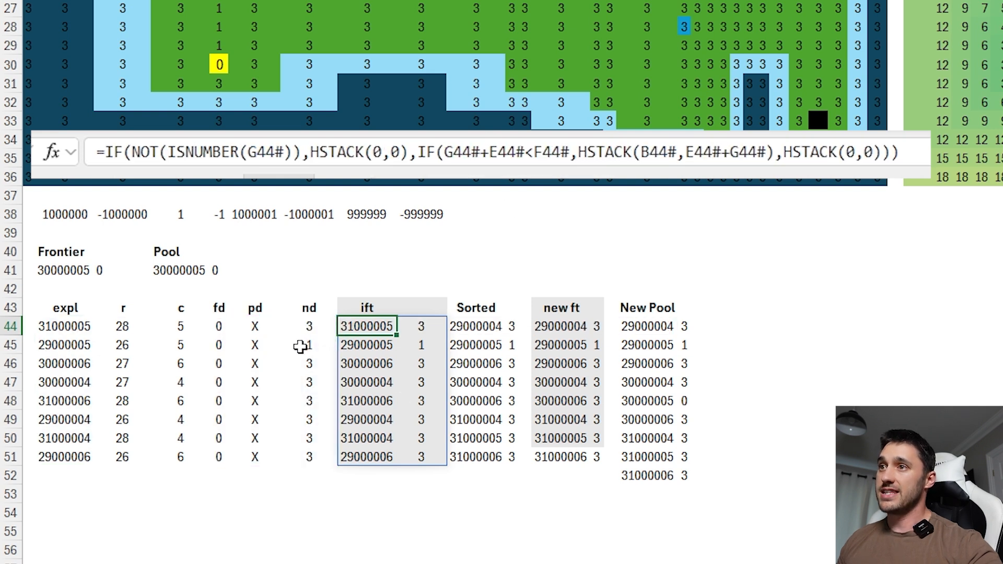
Review the nd, fd and pd formulas in row 44 that feed the ift comparison.
click(310, 328)
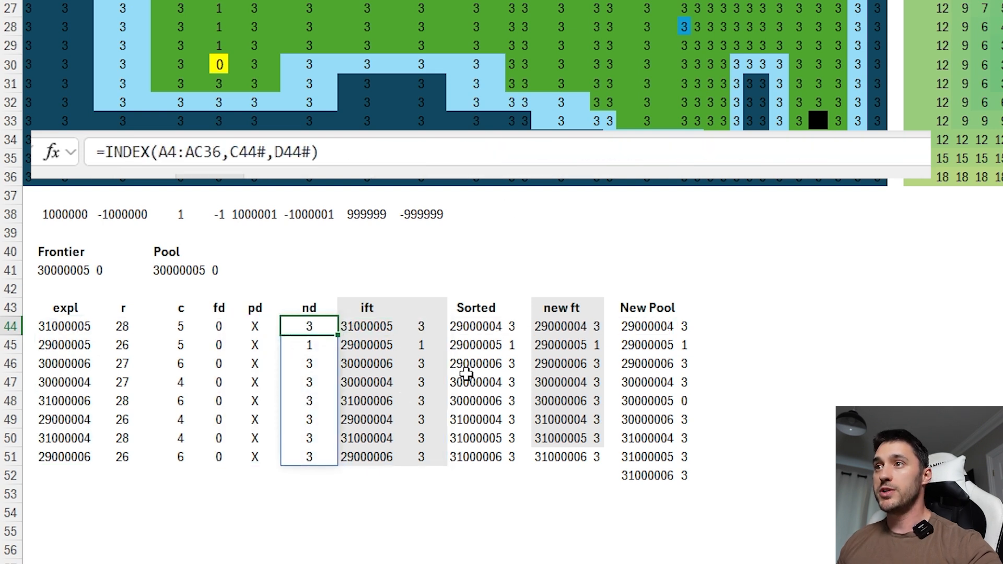
click(218, 327)
click(255, 326)
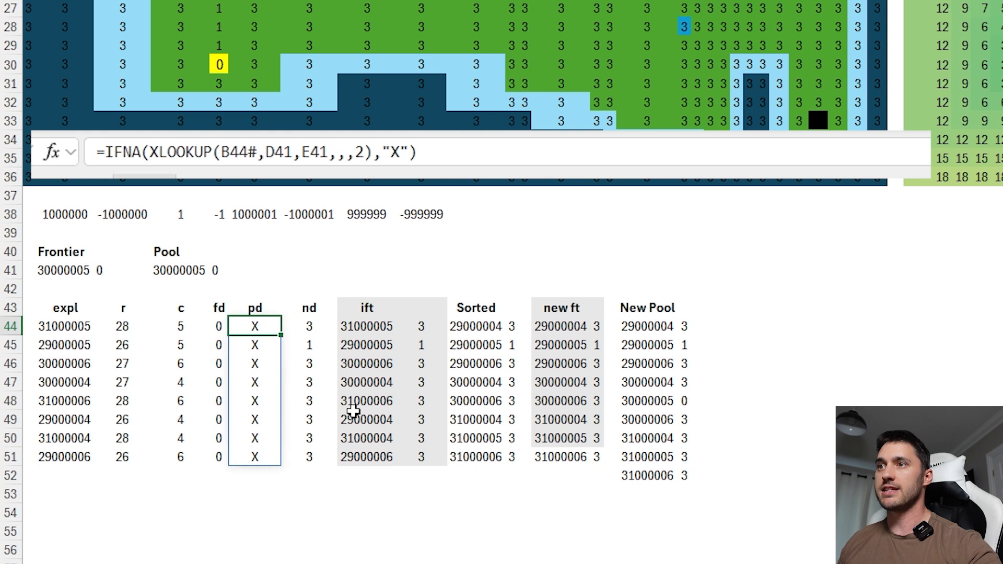
Compare the expl and nd columns in rows 44 to 51 with the coordinate and distance pairs in ift.
click(67, 327)
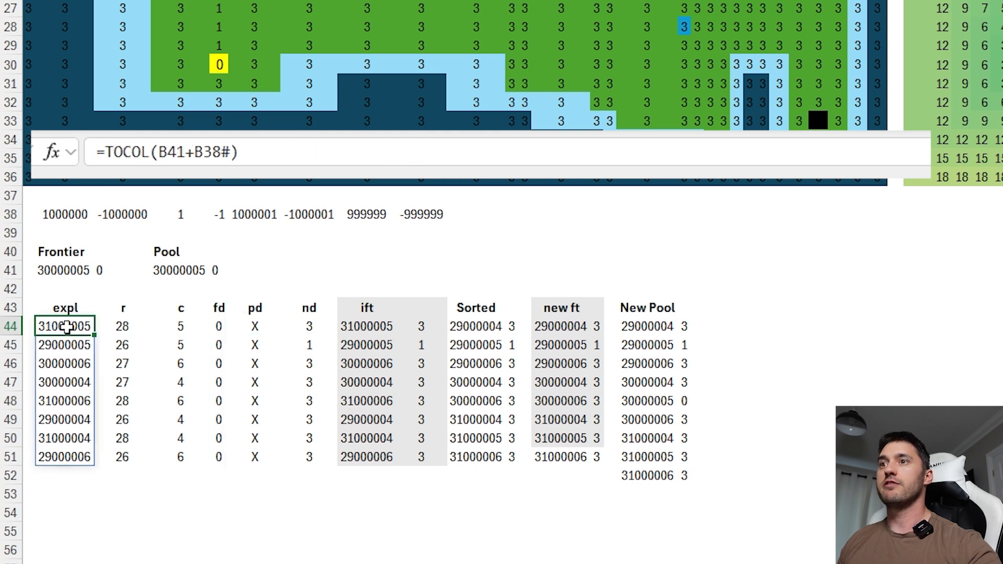
click(347, 325)
click(413, 325)
click(72, 327)
click(300, 326)
drag(70, 327, 78, 450)
drag(291, 331, 294, 449)
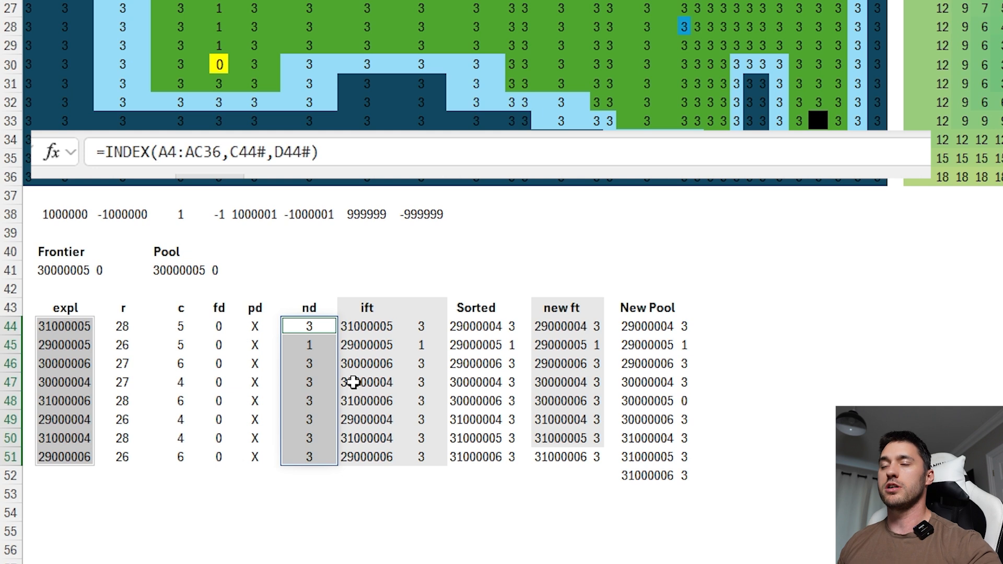
click(366, 326)
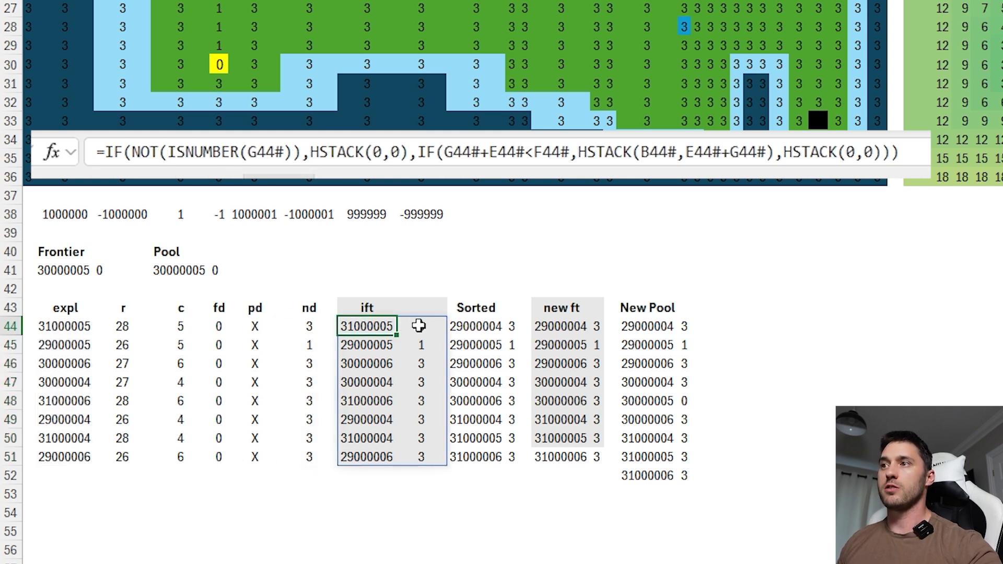
click(357, 349)
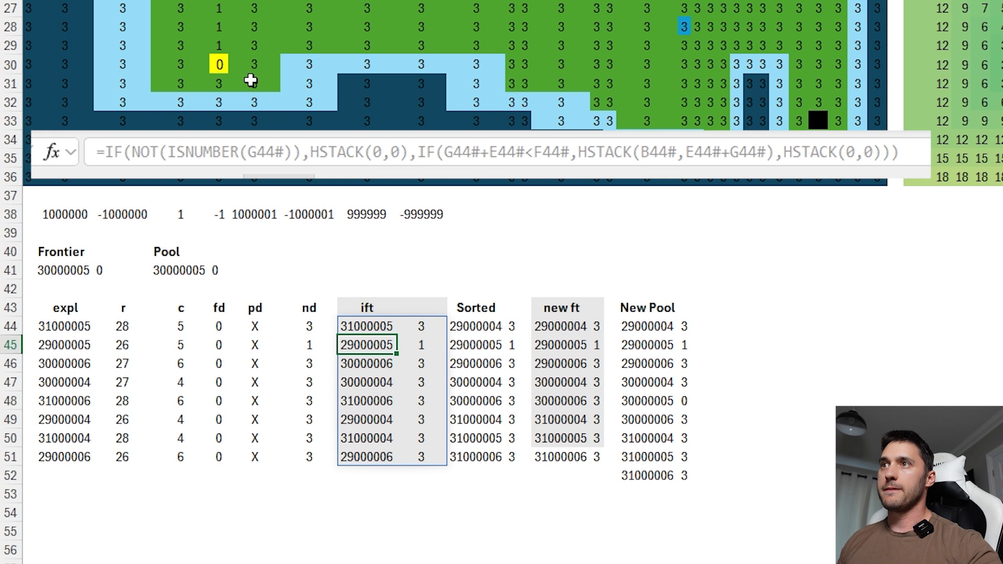
Fill map cells F29:F31, directly beside the yellow start cell, with X.
drag(237, 46, 272, 76)
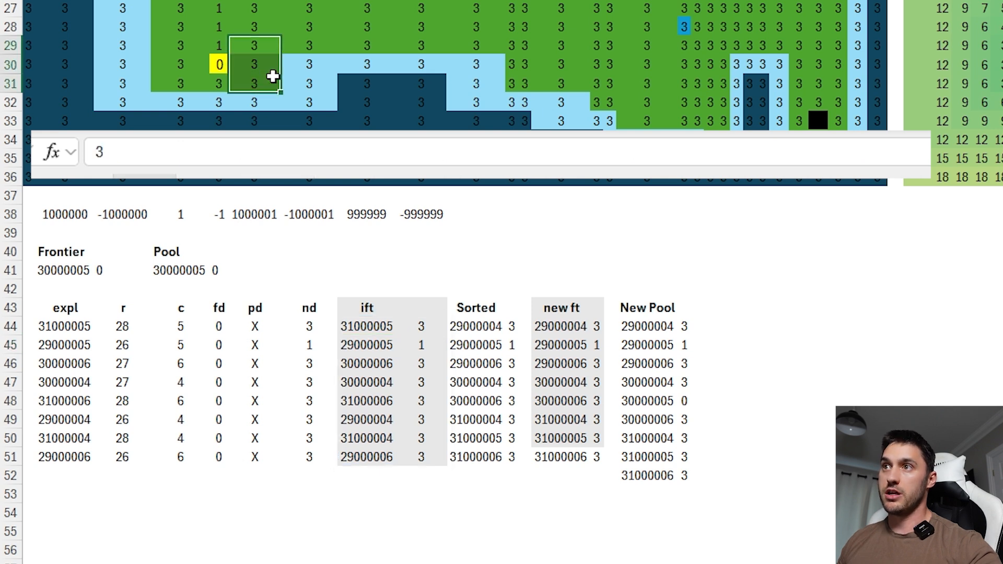
text(X)
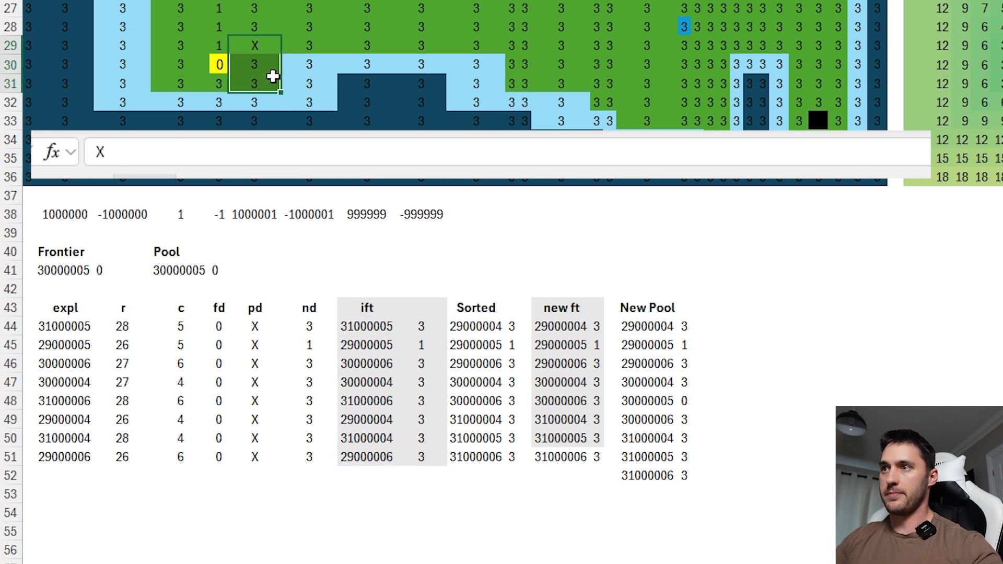
key(ctrl+Return)
Check the ift pairs in rows 46, 48 and 51 that correspond to the X map cells.
click(367, 362)
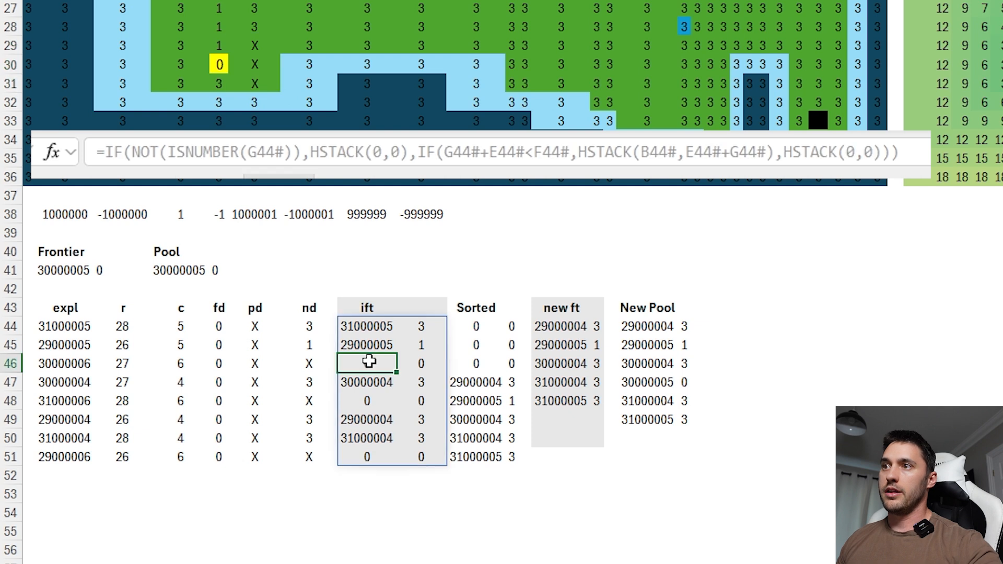
click(372, 401)
click(391, 456)
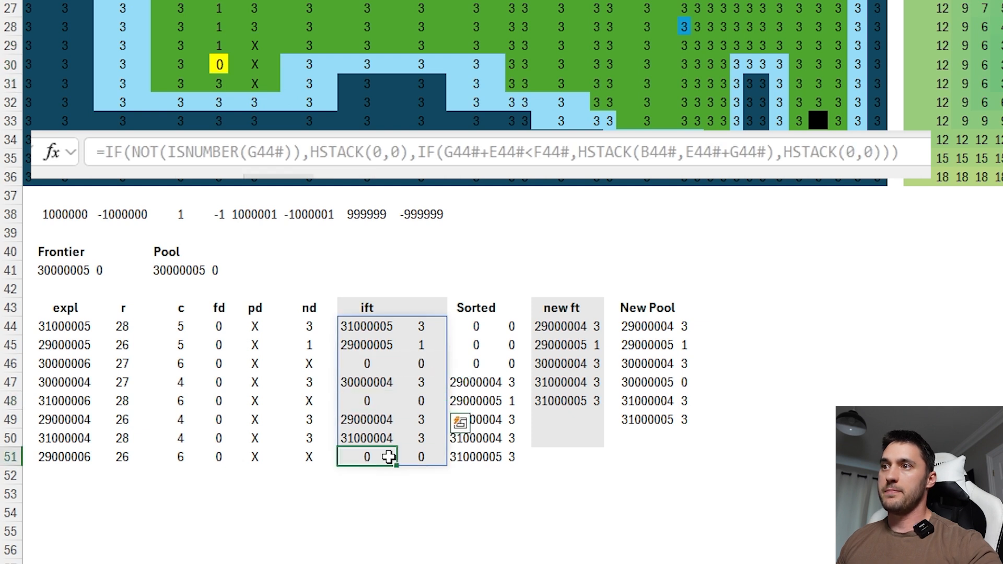
click(362, 363)
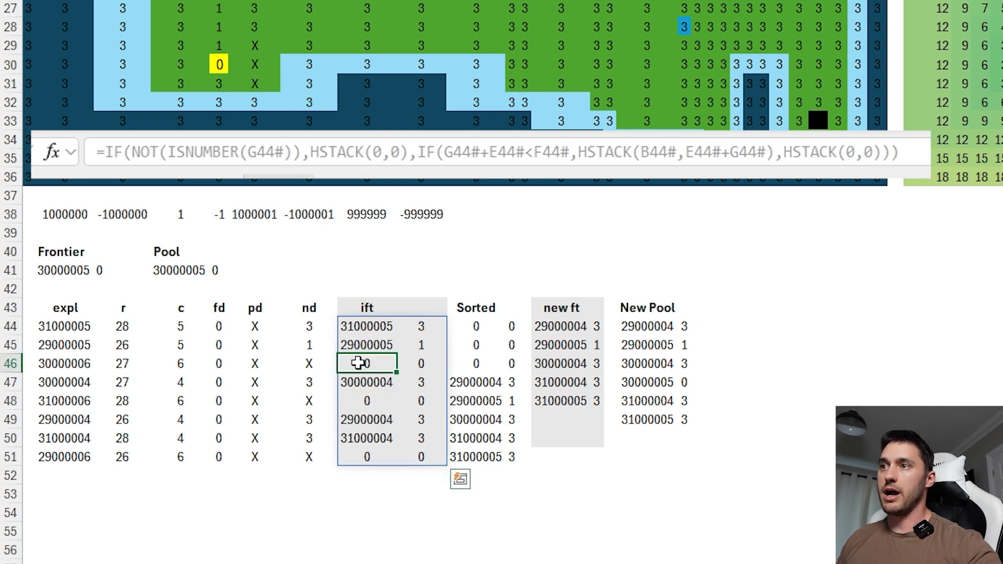
click(425, 402)
click(376, 453)
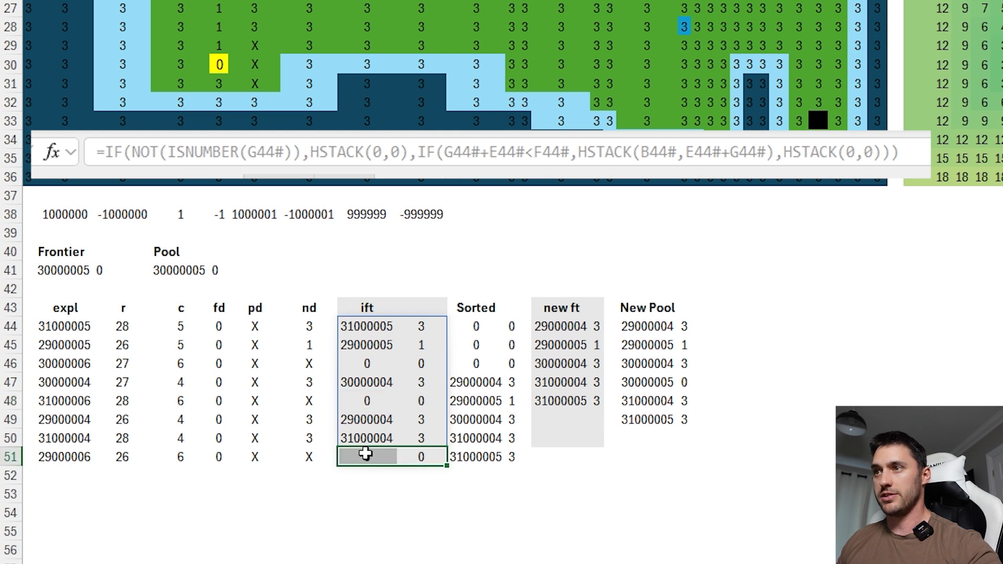
Examine the SORT formula in J44 and the ordering of the Sorted coordinate and distance columns in J44:K51.
click(472, 327)
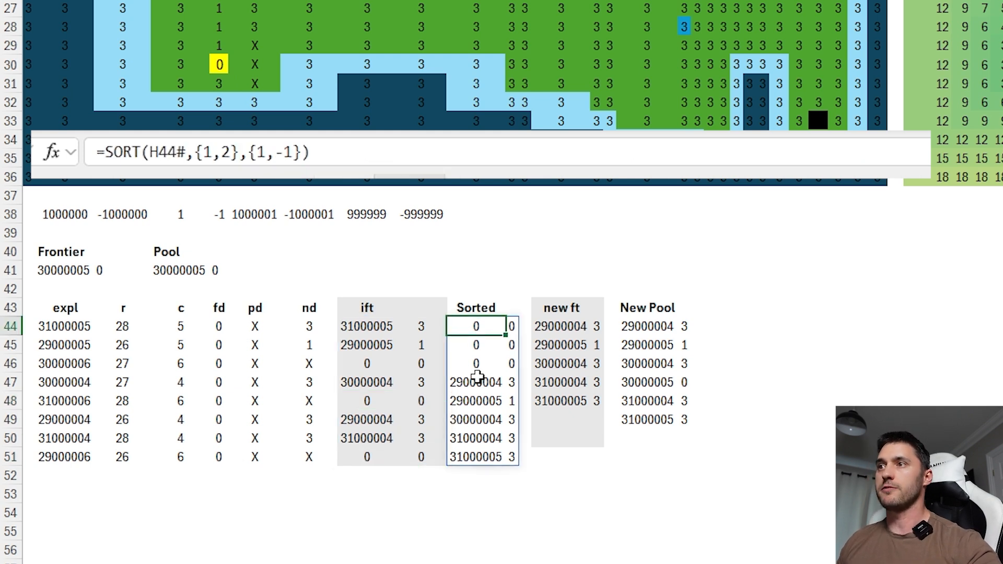
drag(477, 321, 481, 458)
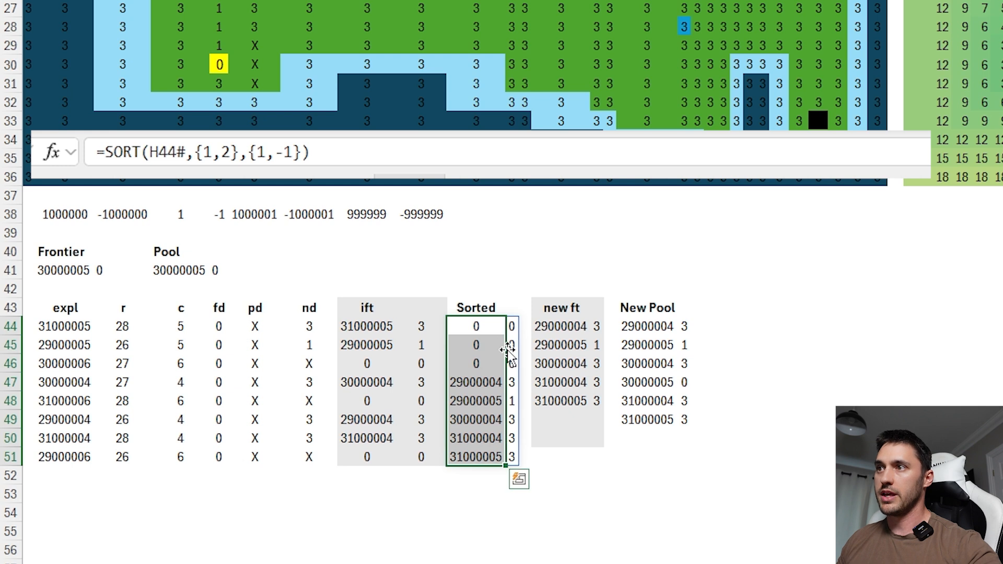
drag(511, 325, 511, 454)
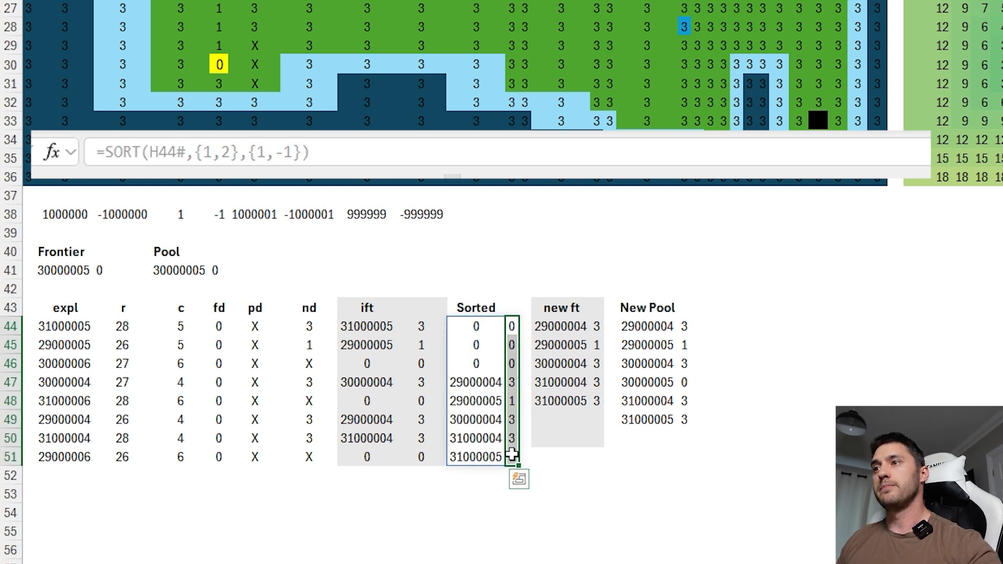
drag(477, 324, 473, 453)
drag(511, 328, 513, 466)
click(484, 360)
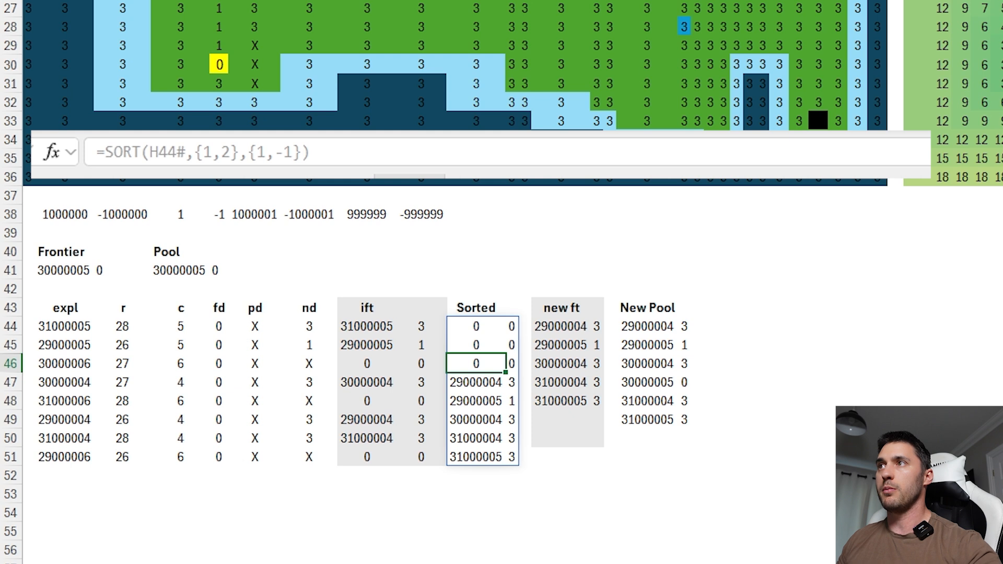
click(511, 326)
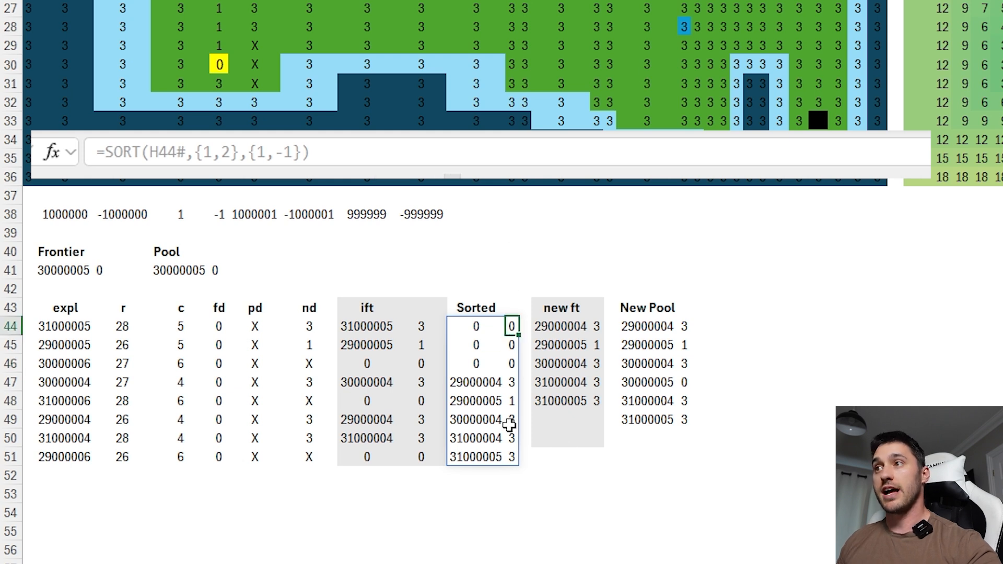
drag(477, 330, 477, 455)
drag(512, 328, 508, 455)
click(481, 396)
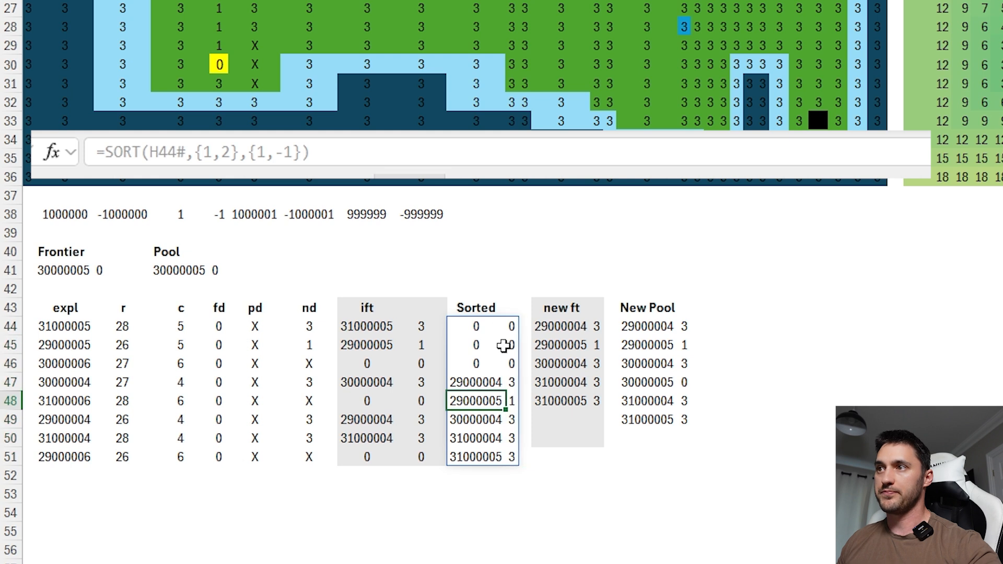
Compare the new ft formula in M44 with the coordinate and distance pairs in Sorted, focusing on rows 47 to 49.
click(562, 327)
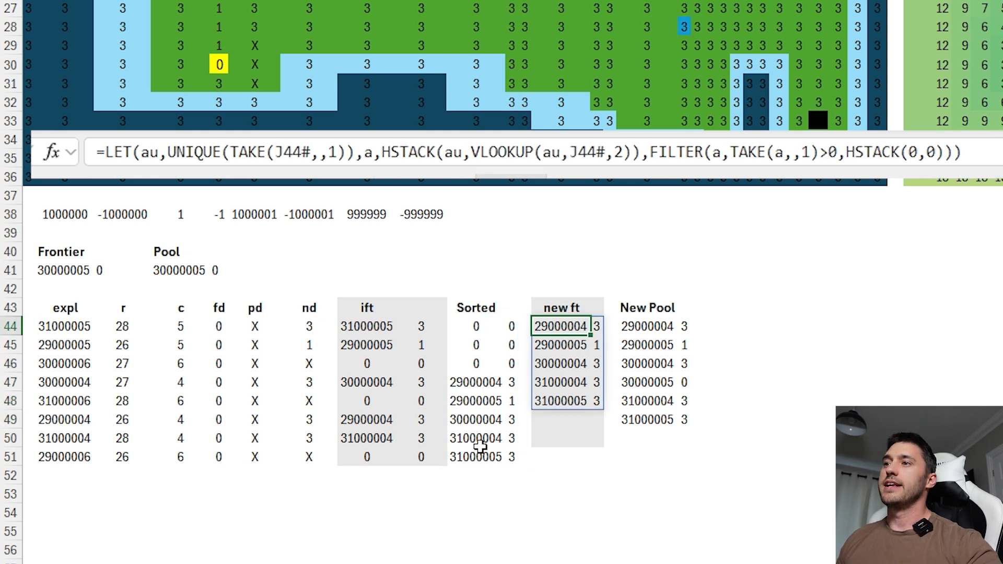
drag(474, 456, 472, 326)
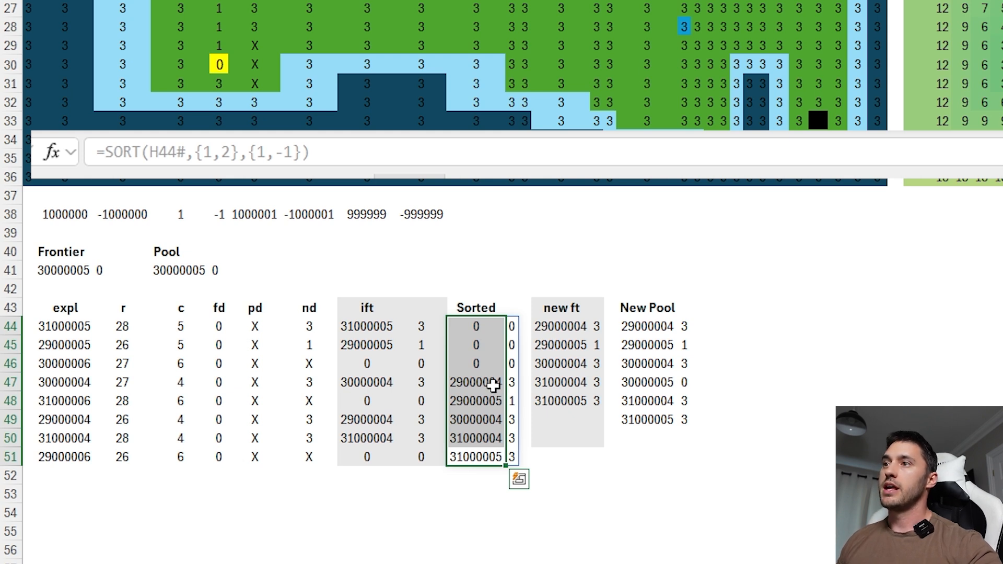
click(512, 385)
drag(473, 388, 511, 384)
click(484, 404)
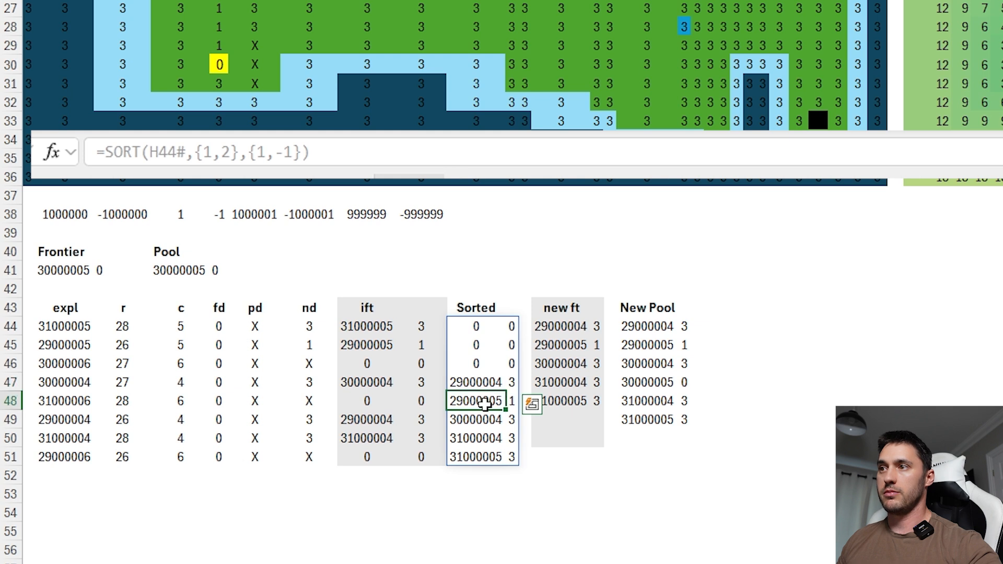
click(486, 418)
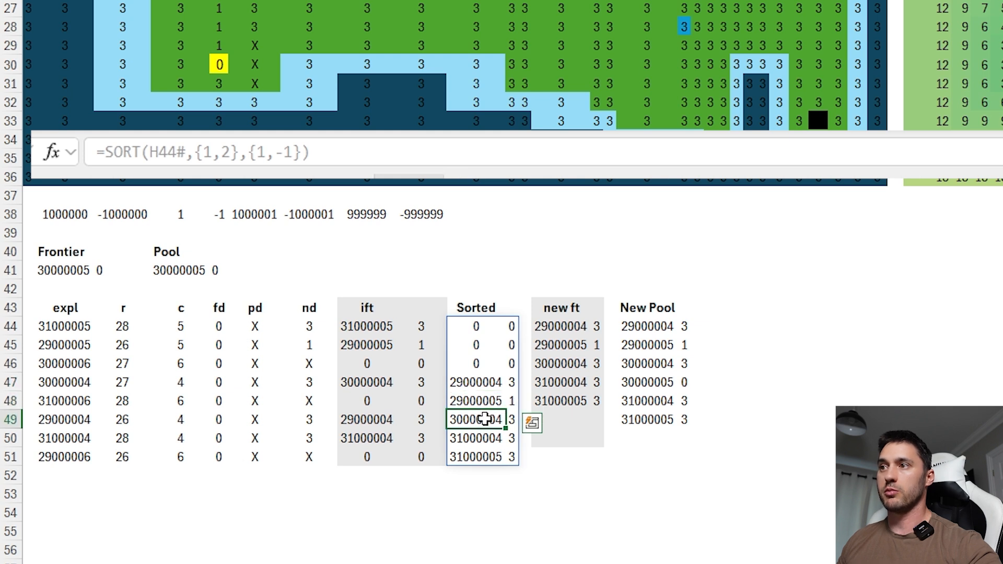
click(560, 324)
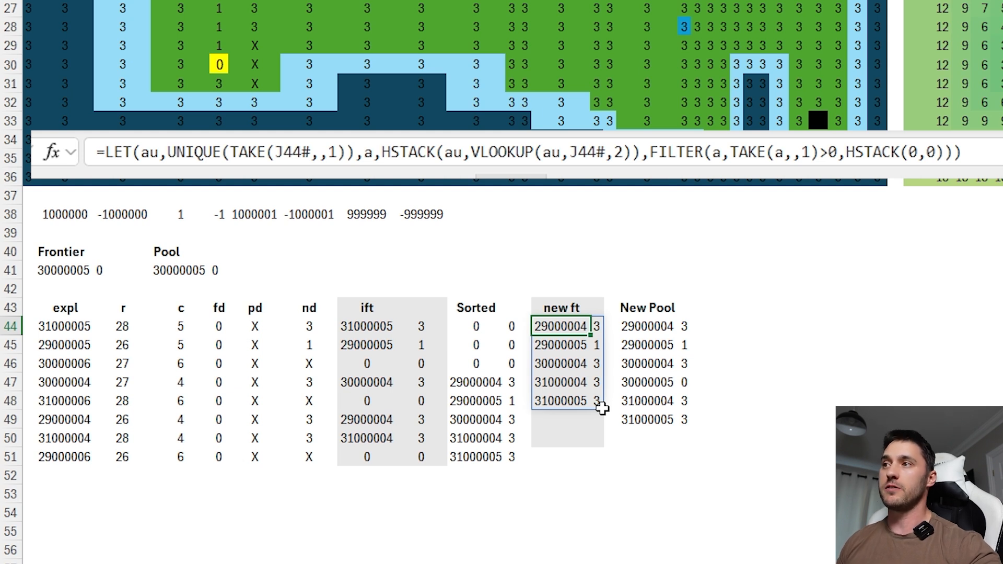
Trace the New Pool formula in P44 back to its Pool and new ft source ranges.
click(645, 330)
key(F2)
key(Escape)
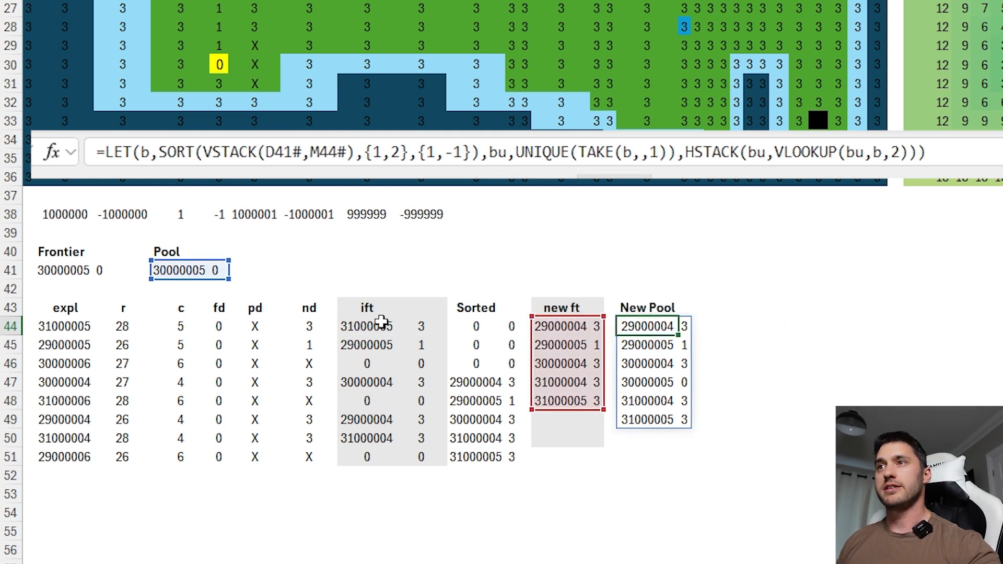
click(191, 270)
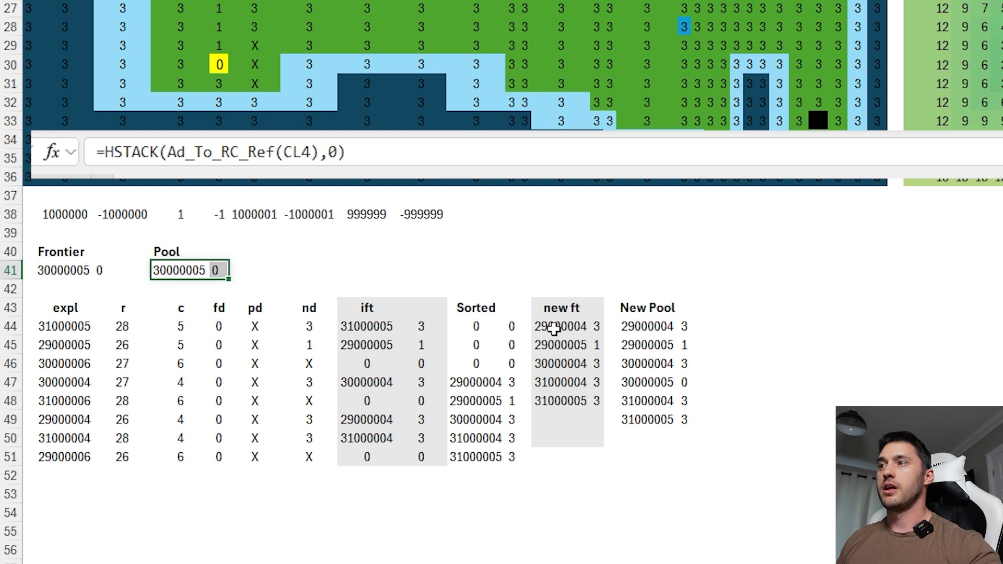
drag(558, 326, 594, 398)
click(648, 325)
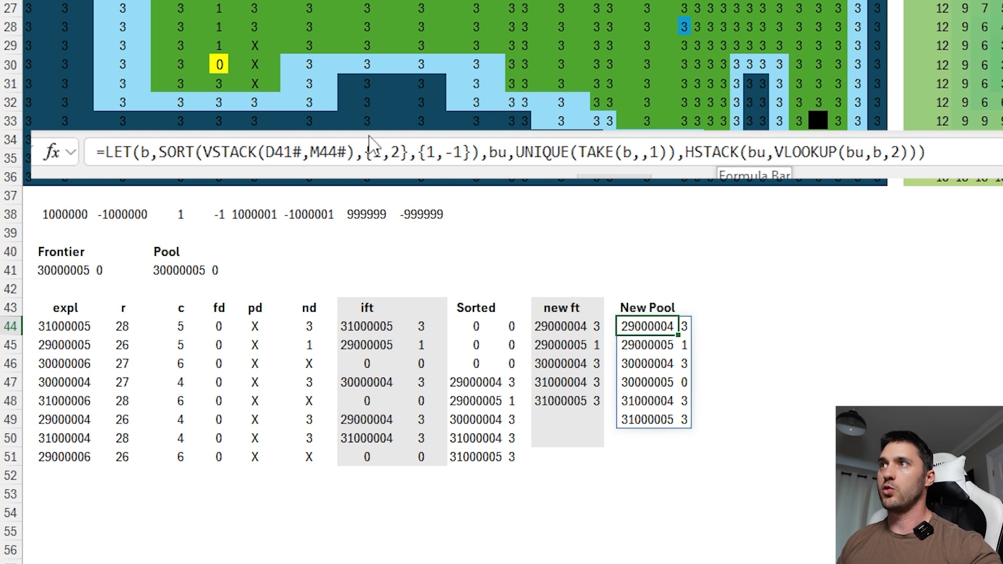
Inspect the {1,2} and {1,-1} sort arguments in the New Pool formula, leaving the formula as it is.
click(377, 152)
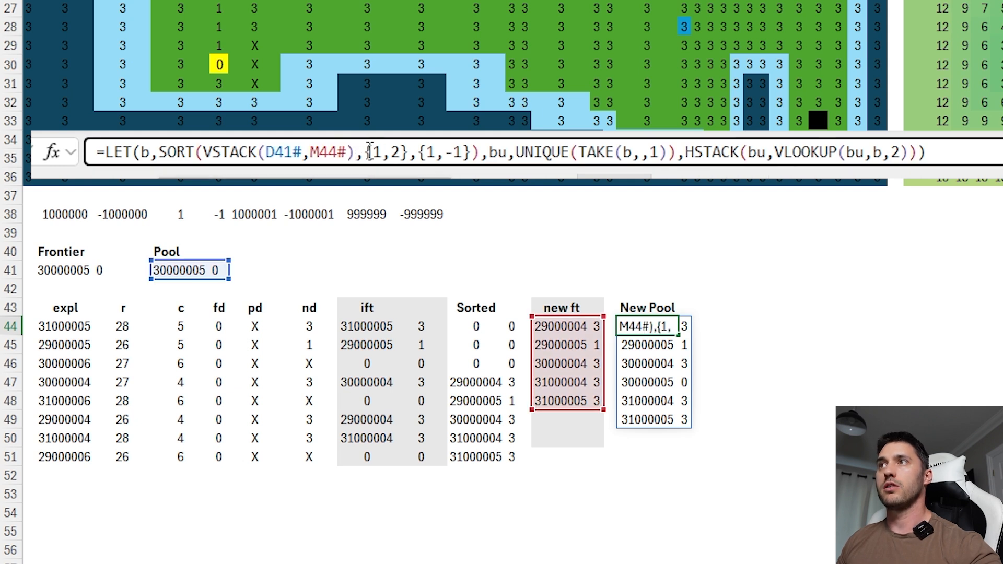
drag(365, 152, 409, 152)
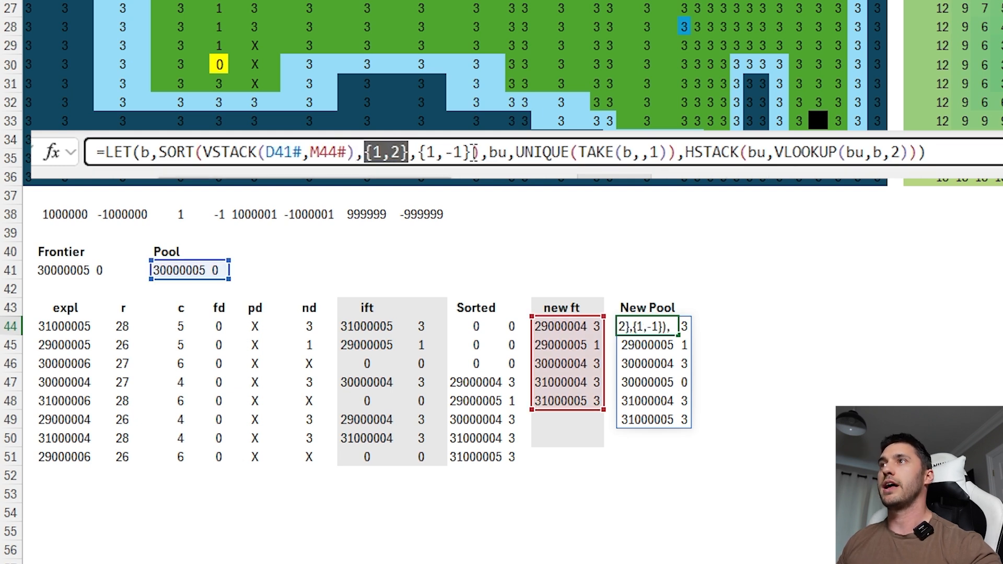
drag(473, 152, 423, 152)
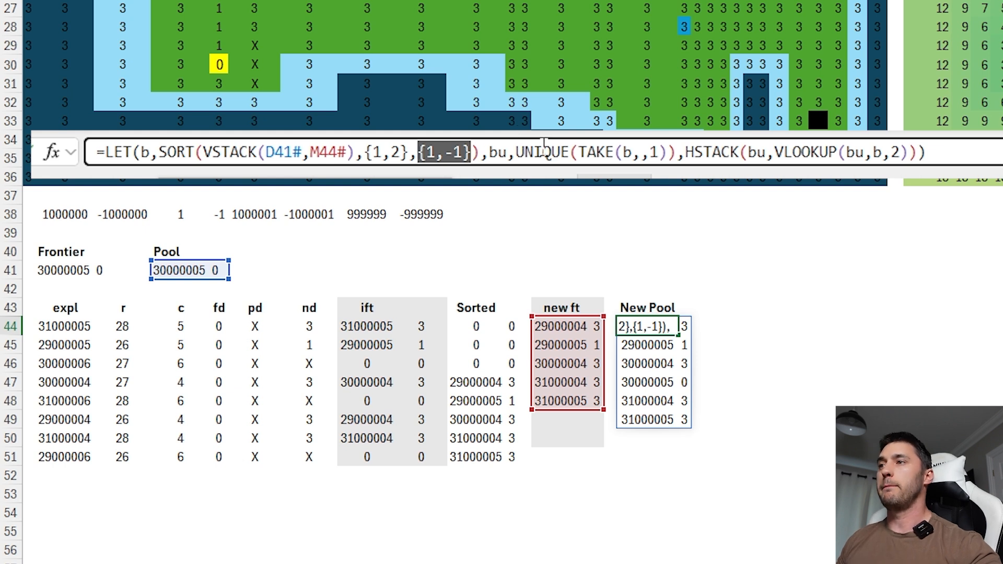
key(Escape)
Compare the Pool pair in row 41 and the new ft pairs with the combined New Pool list.
click(197, 270)
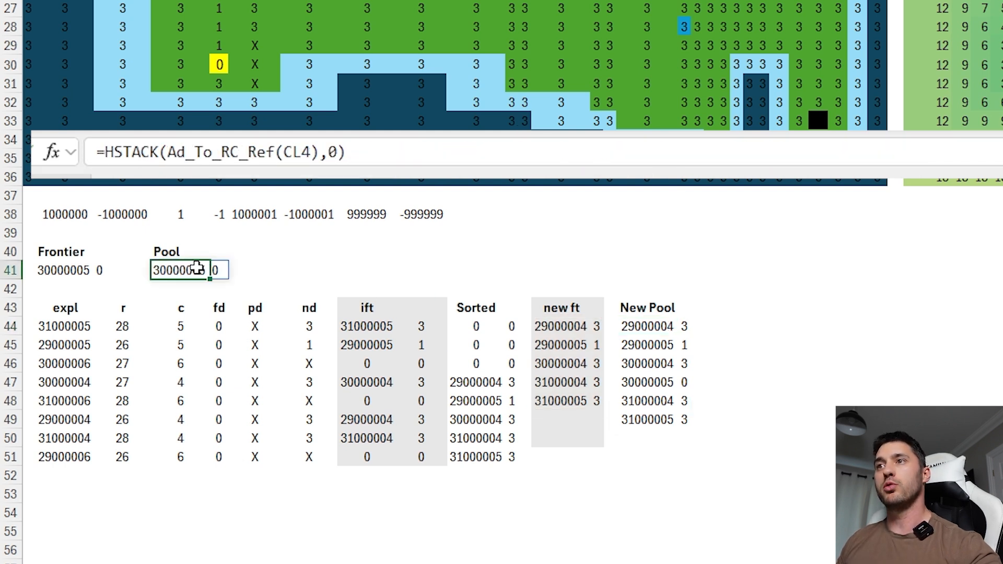
click(579, 327)
drag(578, 325, 596, 399)
click(183, 271)
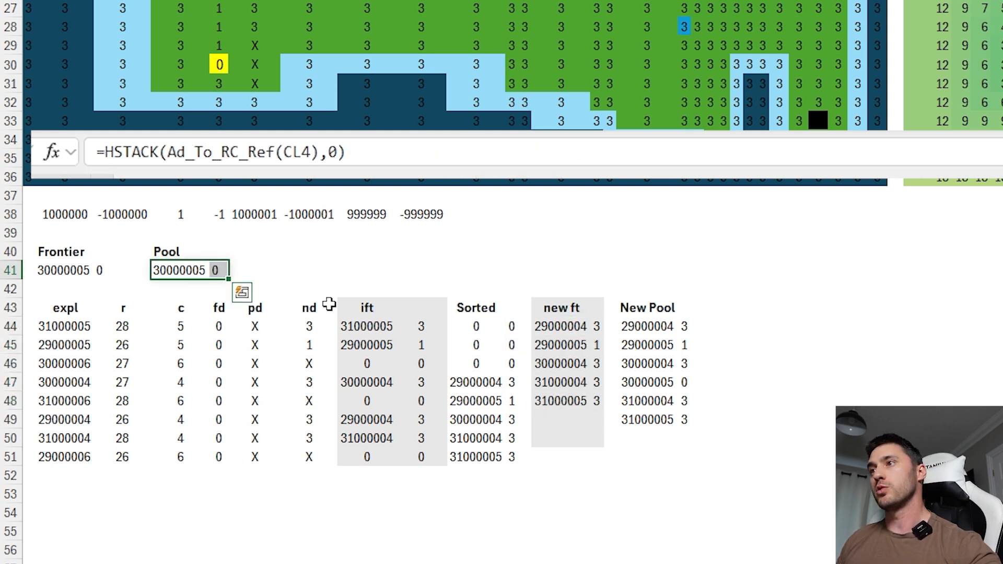
click(649, 325)
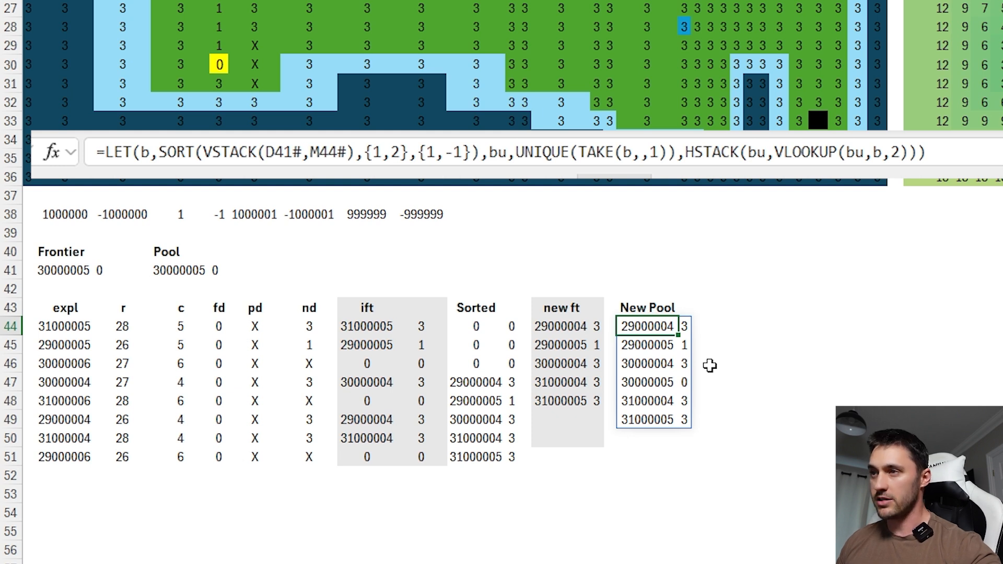
Fill map cells F29:F31, directly beside the yellow start cell, with 3.
drag(259, 42, 258, 75)
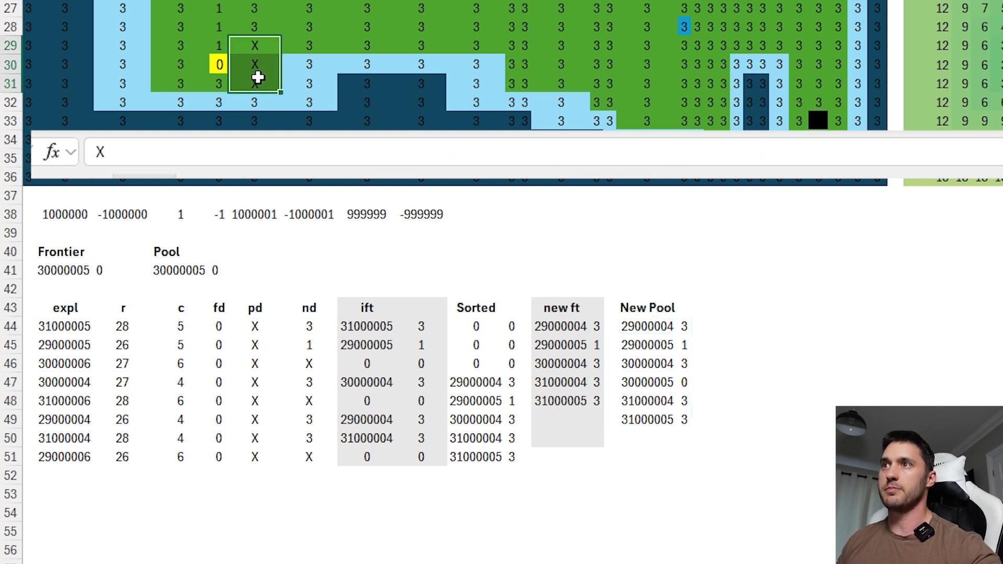
text(3)
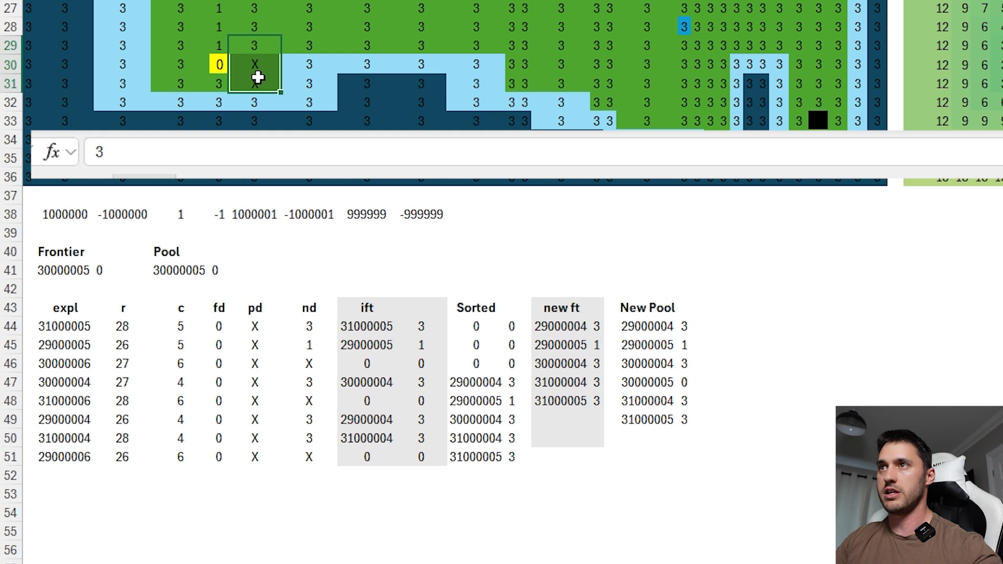
key(ctrl+Return)
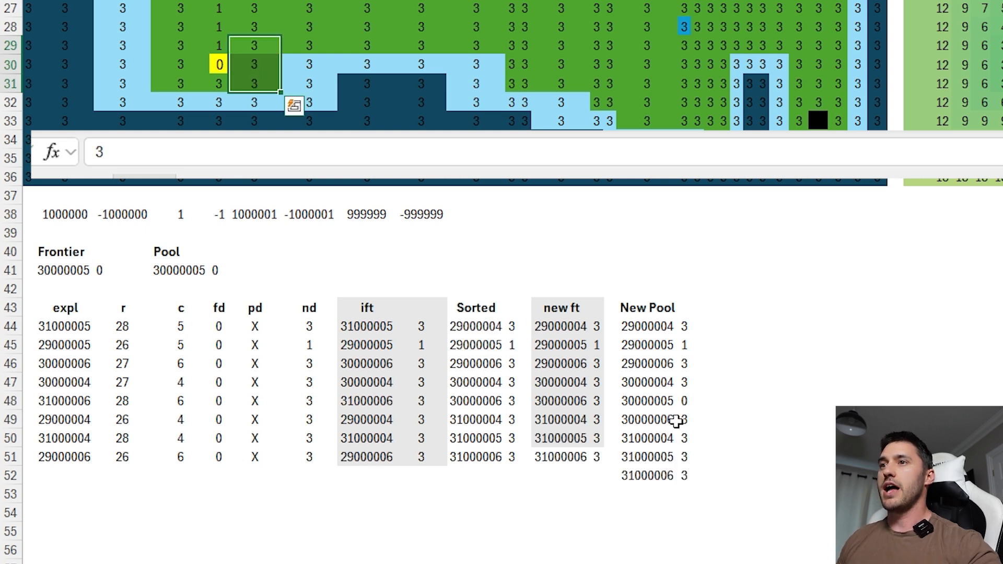
Review the first iteration from Frontier and expl through the full new ft and New Pool lists.
click(93, 274)
click(79, 325)
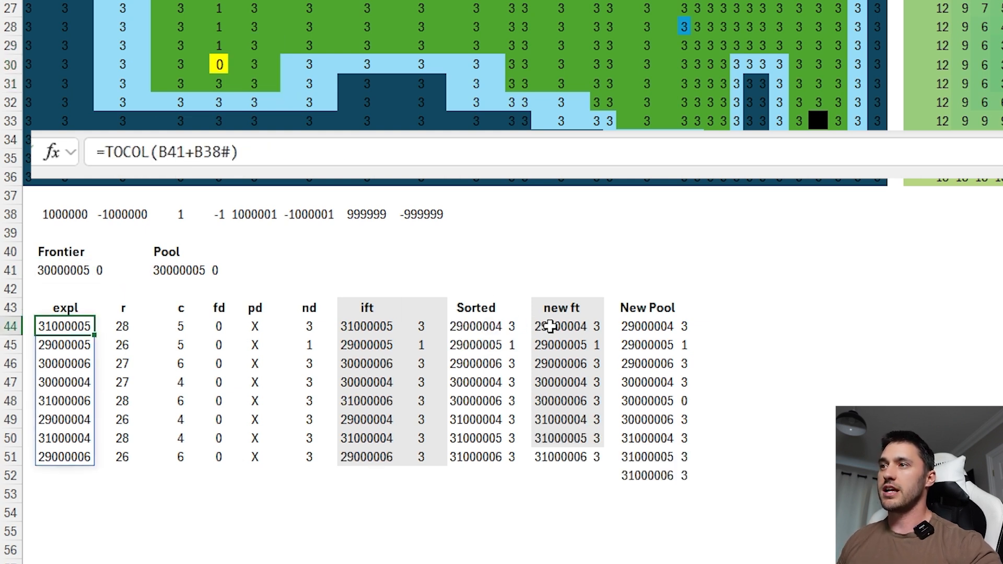
drag(550, 326, 599, 457)
drag(639, 327, 683, 477)
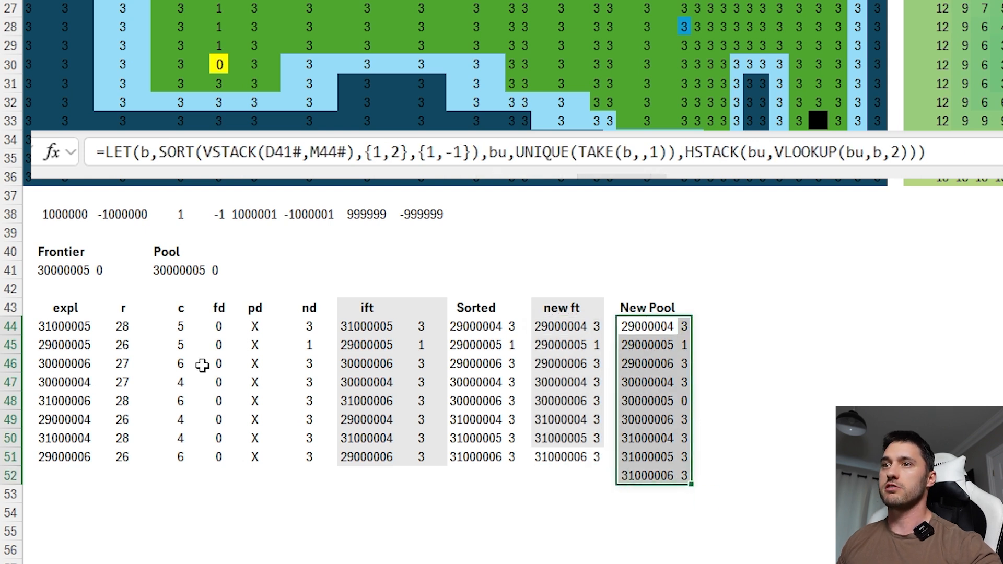
Delete the empty rows 53 to 66 between the first and second iteration tables.
scroll(202, 366, down, 3)
drag(7, 332, 142, 151)
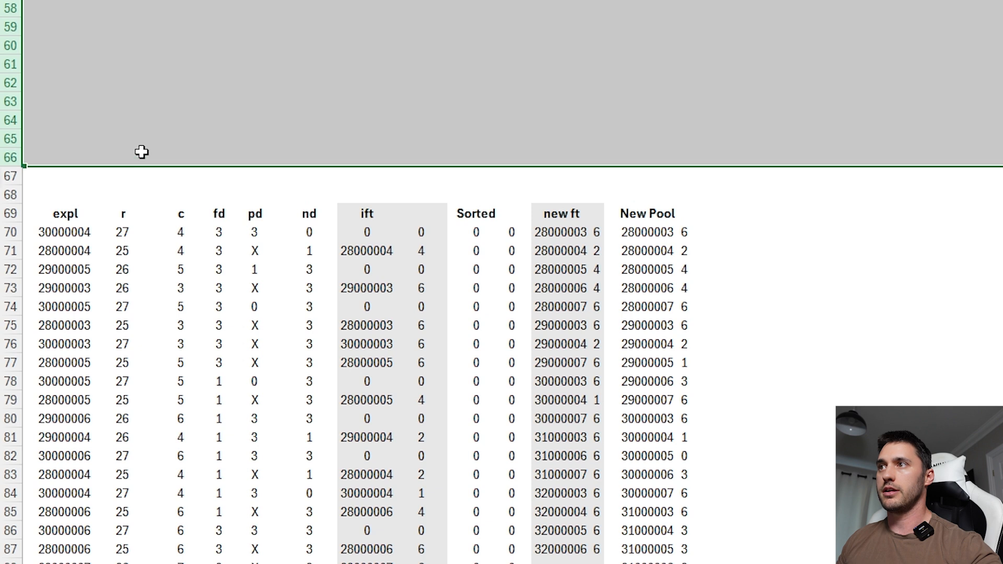
scroll(501, 282, up, 7)
key(ctrl+minus)
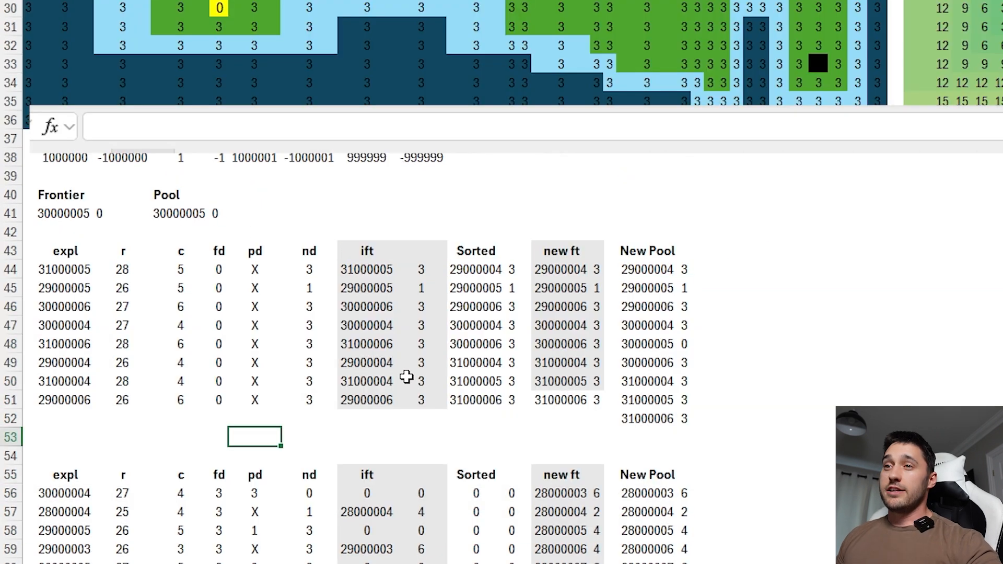
Check the second iteration's expl formula in B56 against its new ft and row 38 offset references, and view the fd column.
scroll(407, 377, down, 2)
double_click(74, 417)
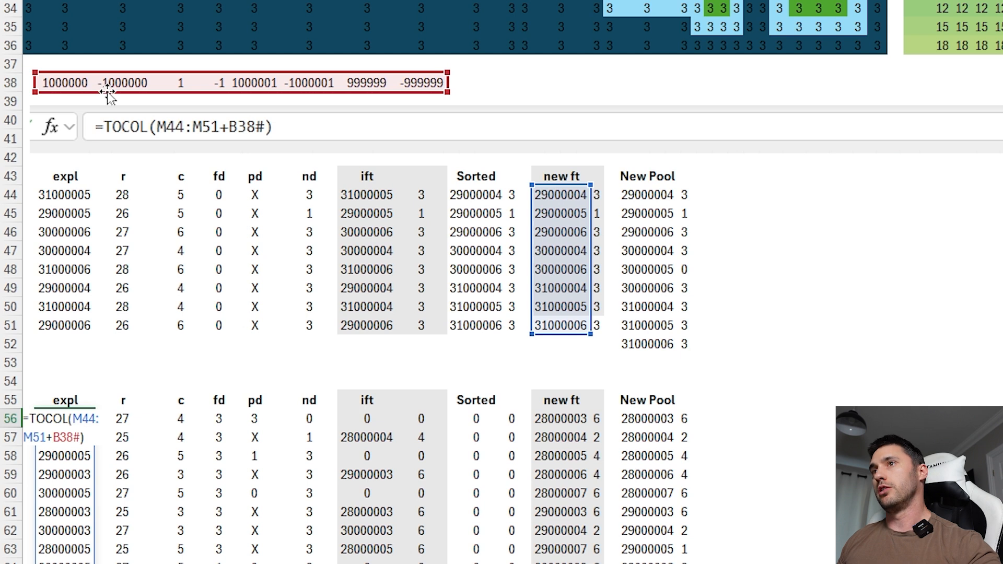
key(ctrl+Return)
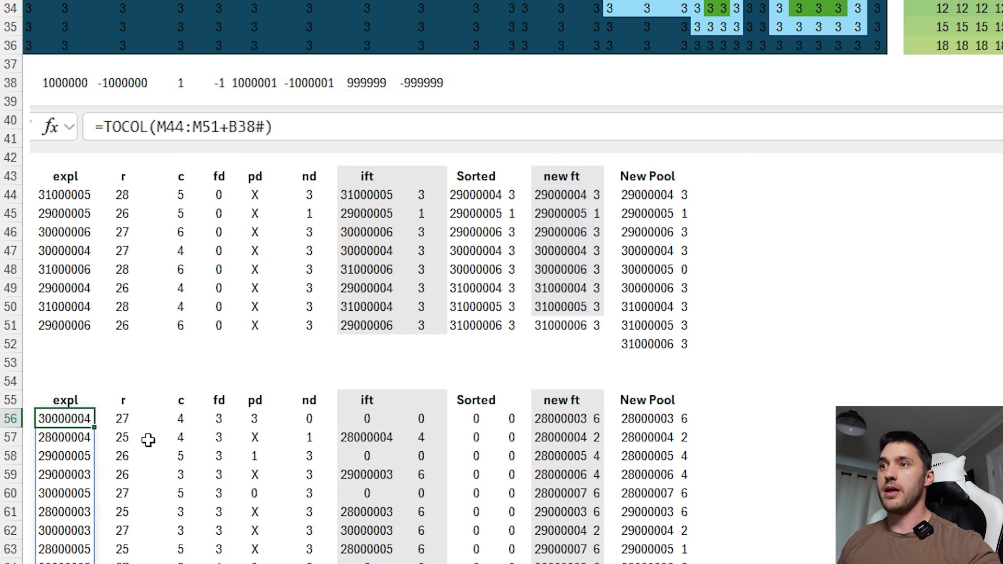
click(218, 418)
click(218, 400)
click(219, 415)
Extend the lookup ranges in the pd formula in F56 to P44:P52 and Q44:Q52.
click(252, 418)
key(F2)
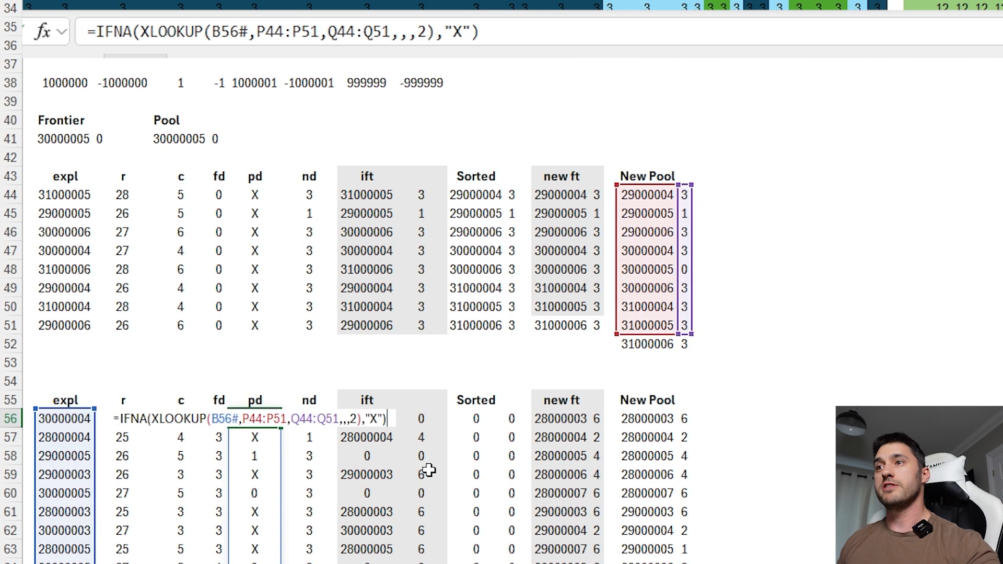
drag(615, 335, 616, 353)
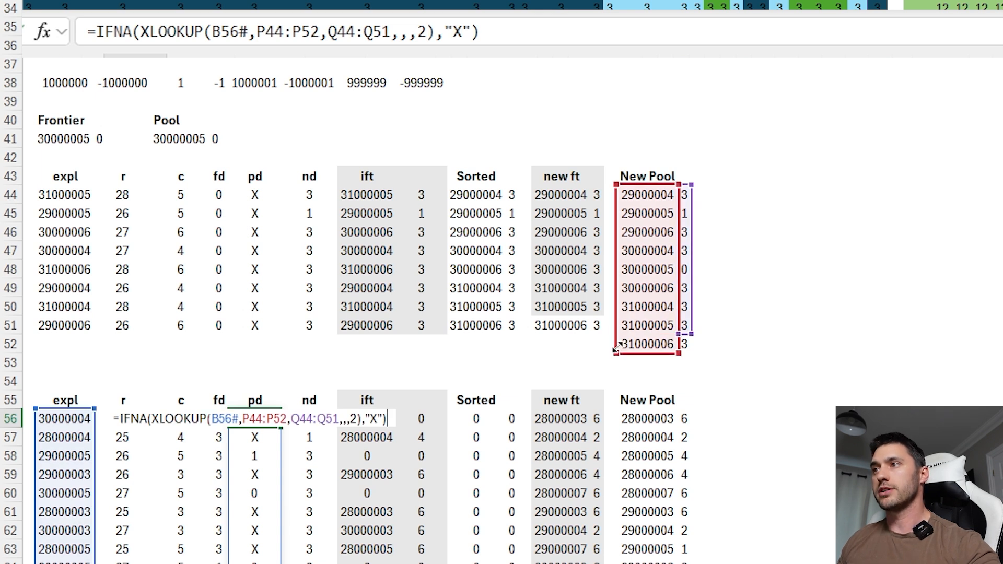
drag(689, 333, 693, 347)
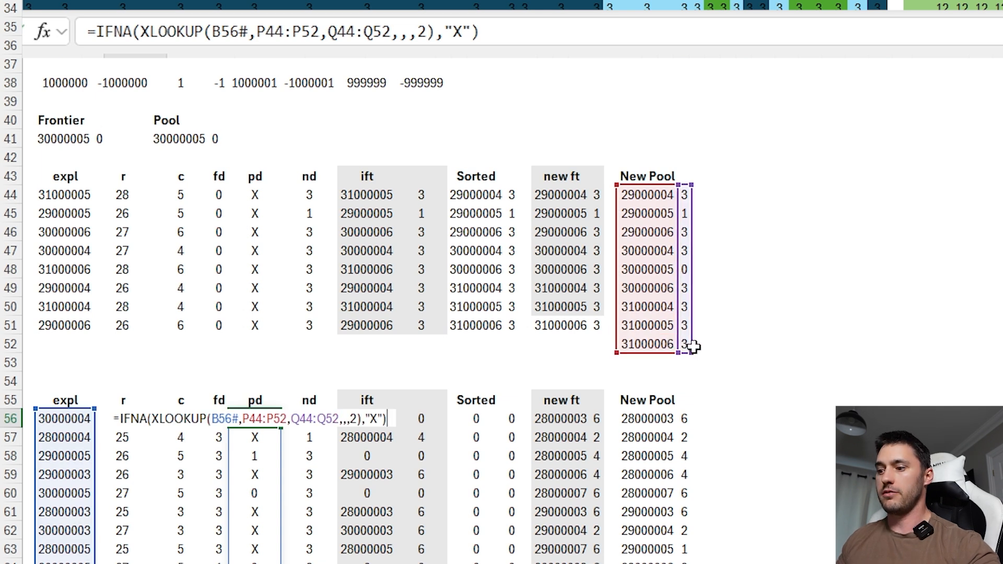
key(Return)
click(262, 419)
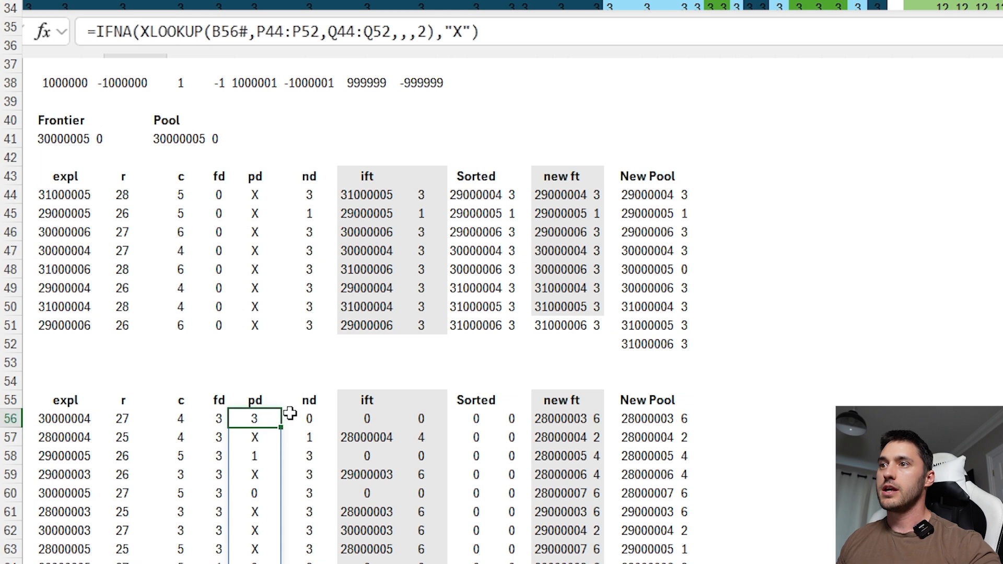
Correct the map range in the nd INDEX formula in G56 to A4:AC36.
click(303, 416)
key(F2)
scroll(472, 400, up, 10)
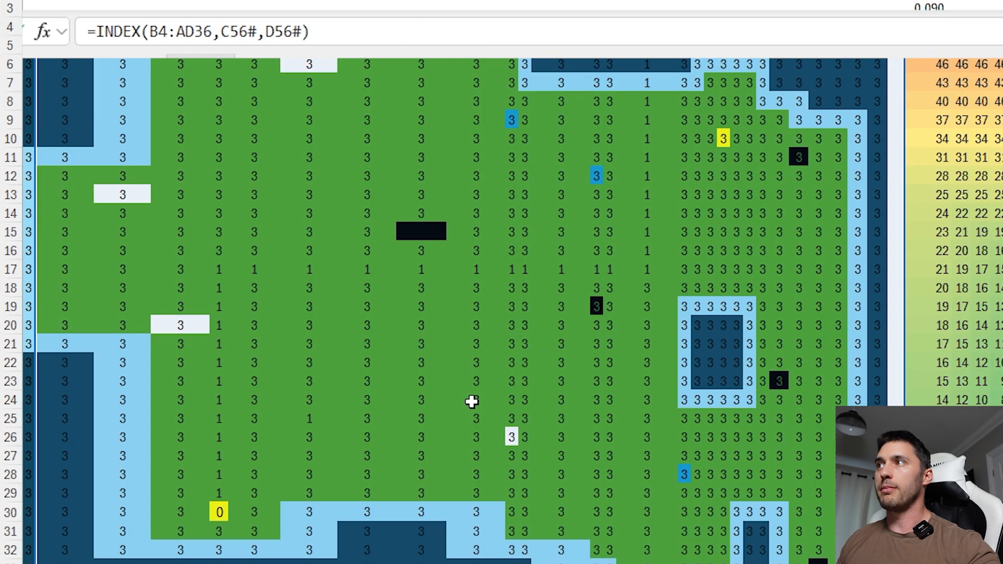
drag(904, 235, 886, 235)
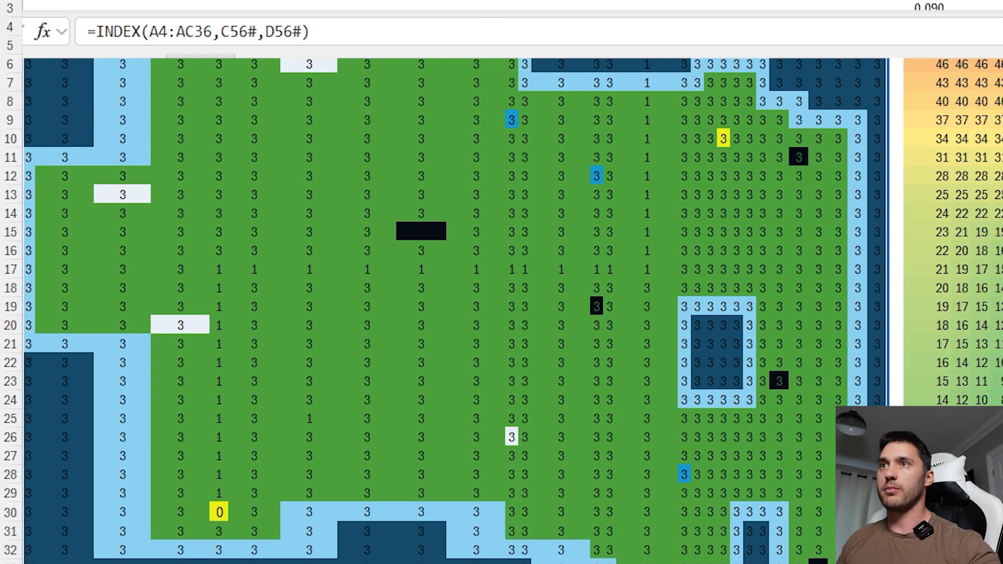
key(Return)
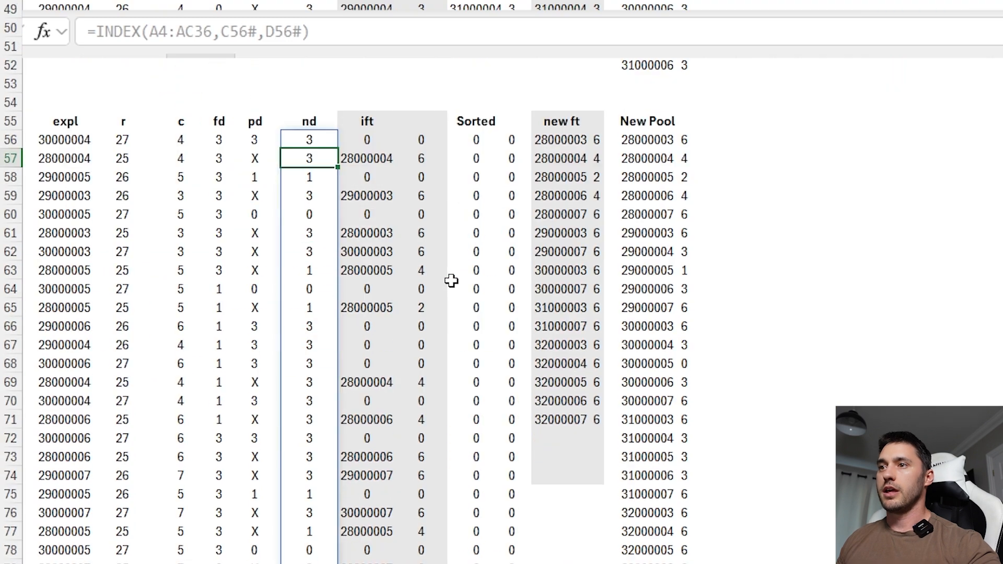
key(Up)
Examine the ift formula in H56 with its referenced columns, and review the second iteration's columns across row 56.
click(369, 139)
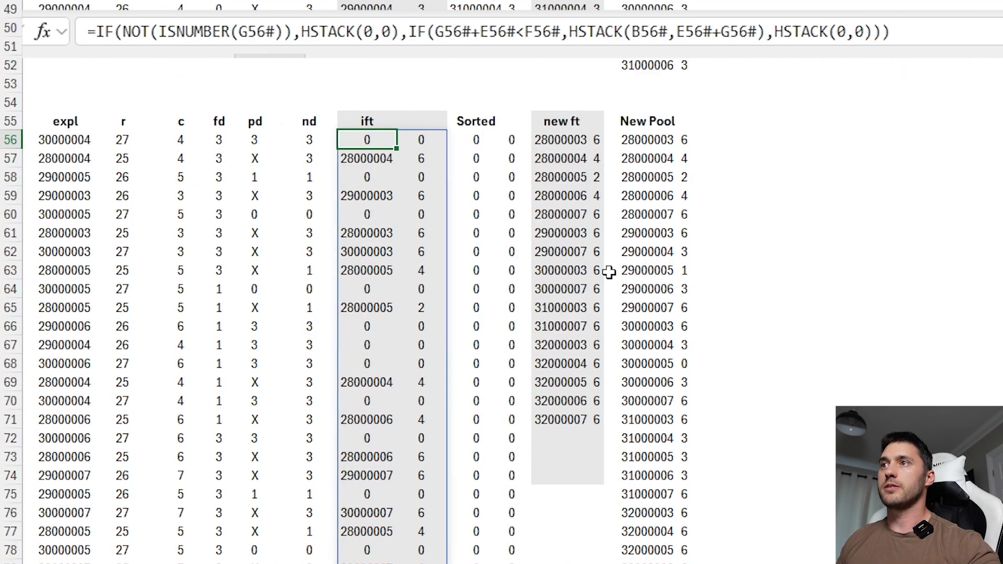
key(F2)
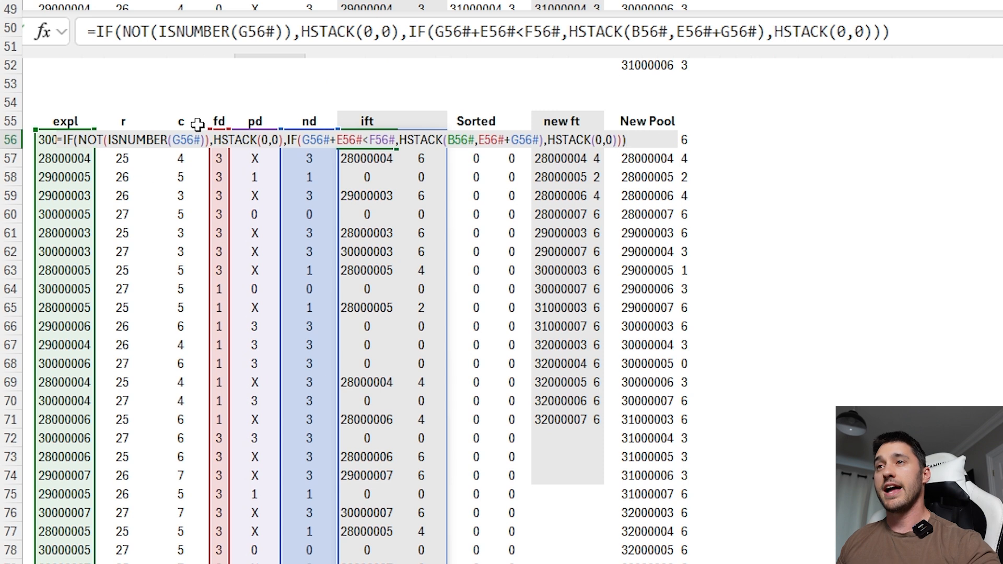
key(Escape)
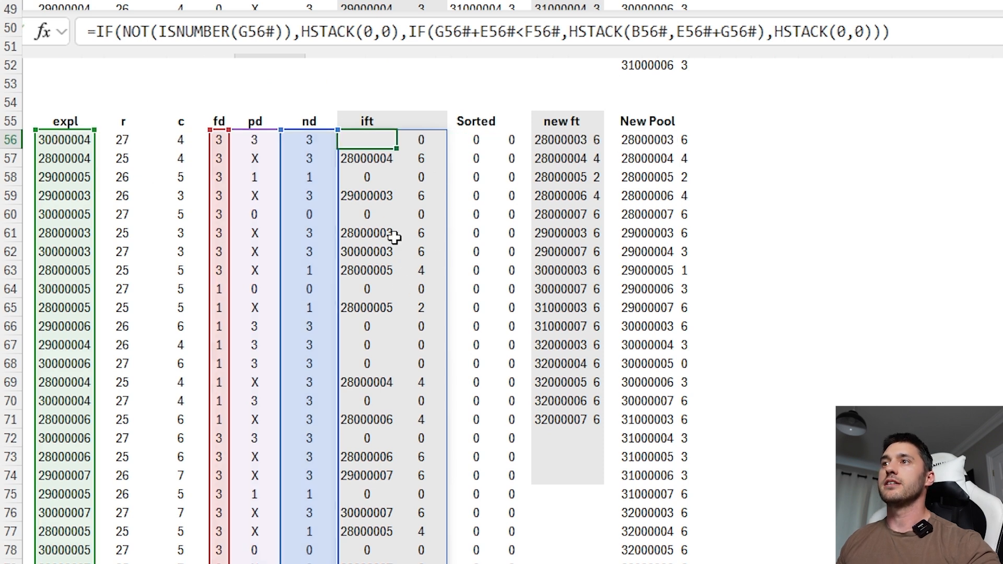
scroll(385, 232, down, 20)
scroll(385, 232, up, 15)
scroll(385, 233, up, 8)
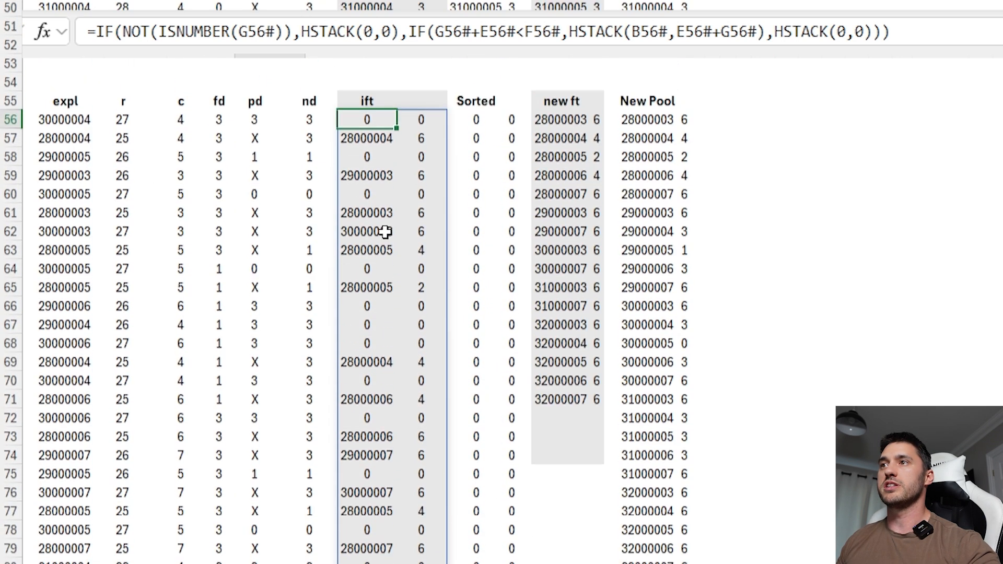
drag(42, 138, 705, 136)
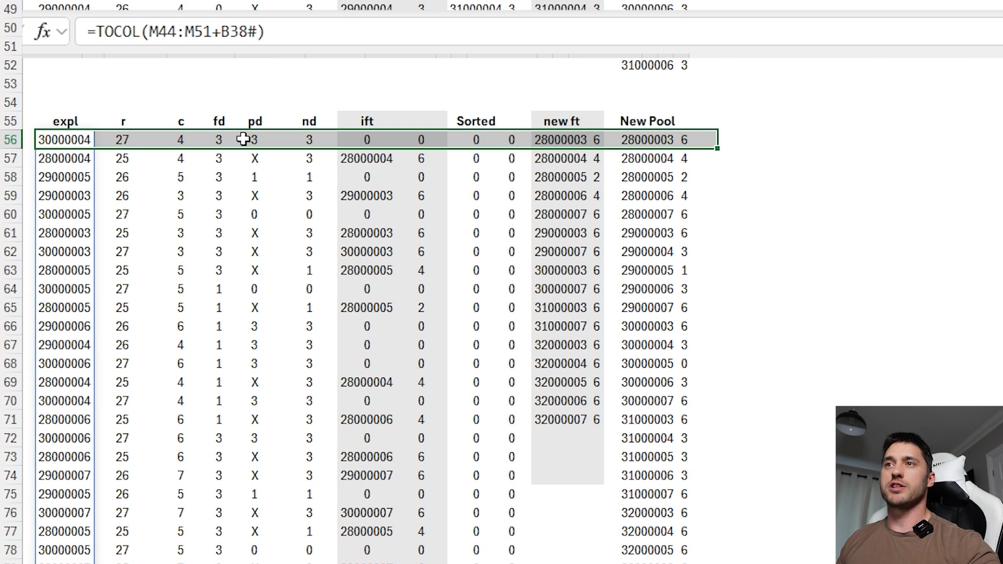
Review the expl, fd and pd entries in row 56 and inspect the nd formula in G56 against its referenced map range.
click(68, 139)
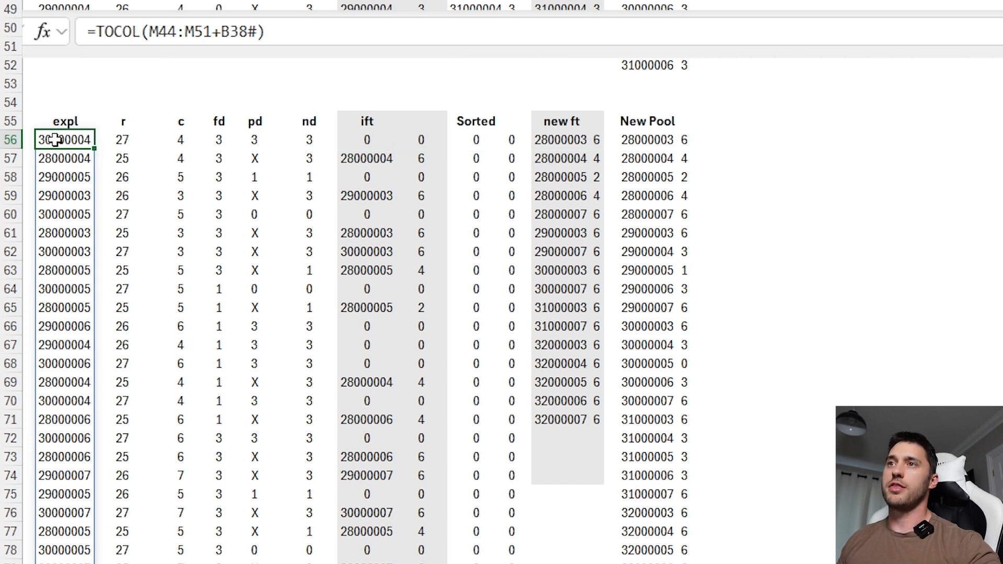
click(215, 139)
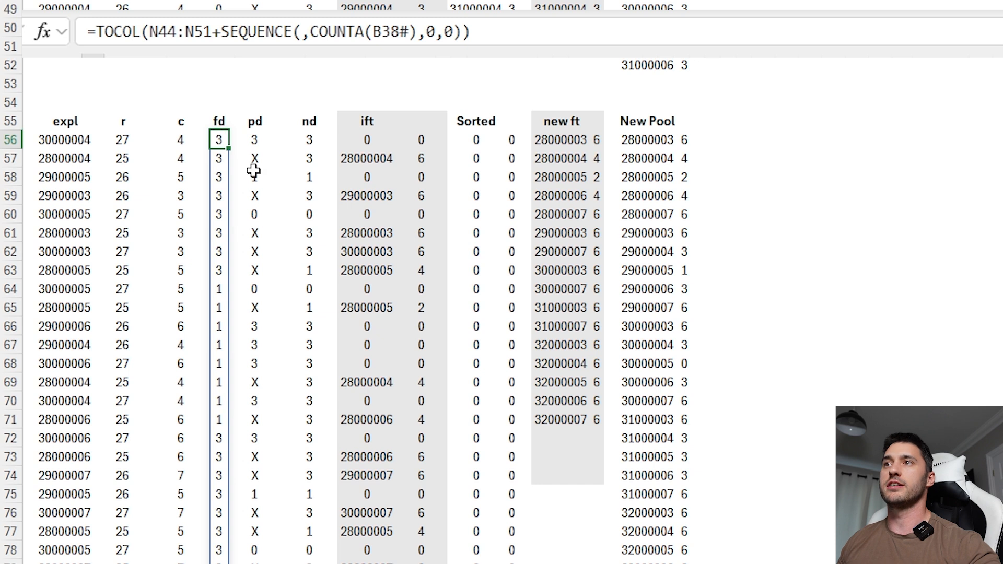
click(252, 141)
click(218, 140)
click(308, 140)
key(F2)
key(Escape)
key(F2)
scroll(347, 231, up, 15)
scroll(346, 231, down, 7)
scroll(346, 231, down, 9)
key(Escape)
Compare the expl, fd, nd and pd entries in row 56 with the ift formula in H56 and its distance in I56.
click(60, 104)
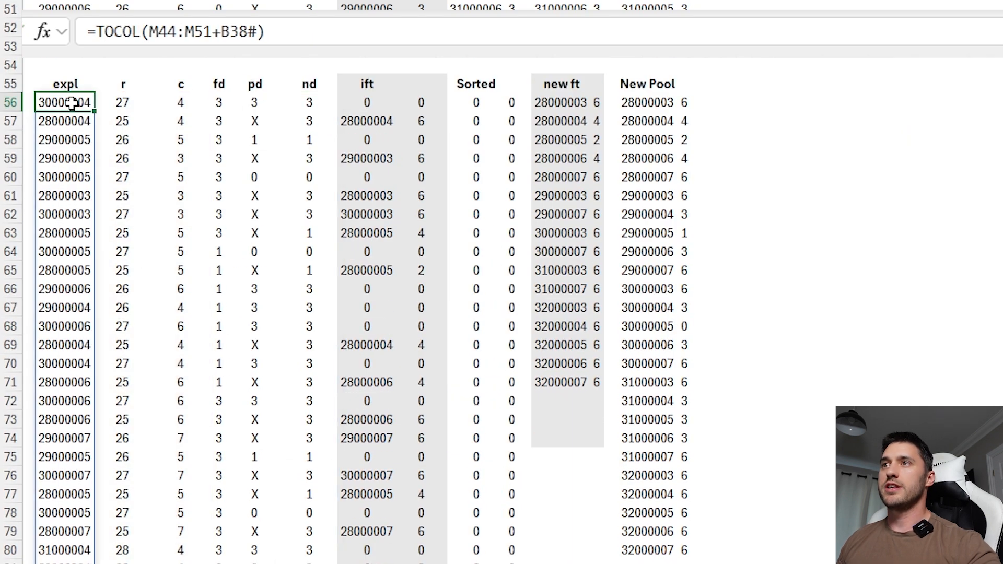
click(222, 104)
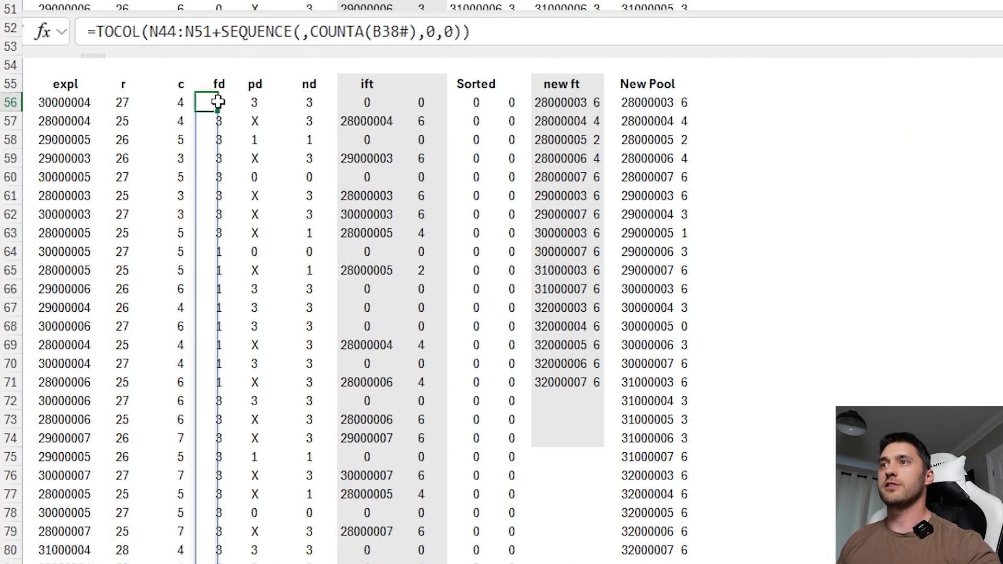
click(308, 102)
click(211, 103)
click(306, 102)
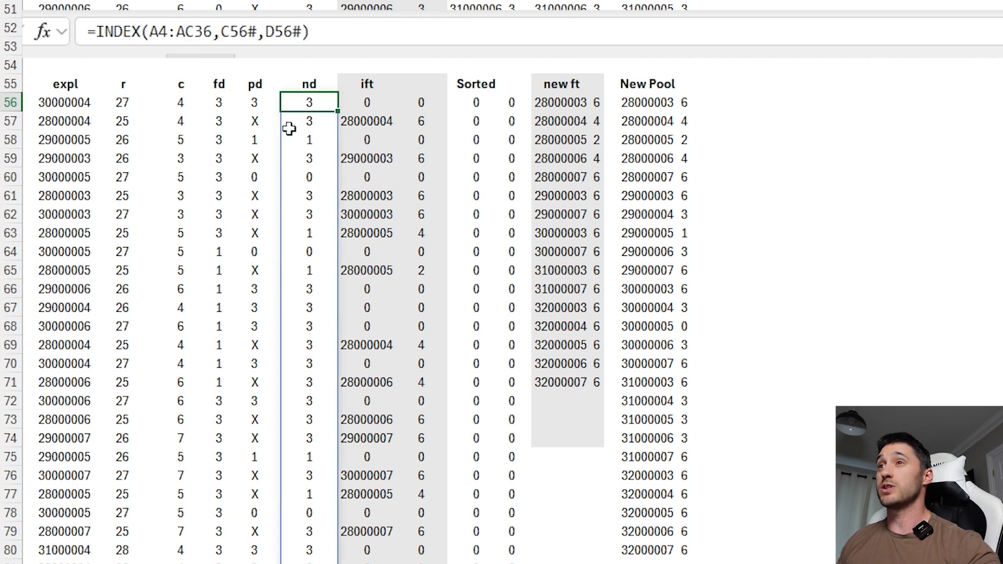
click(254, 102)
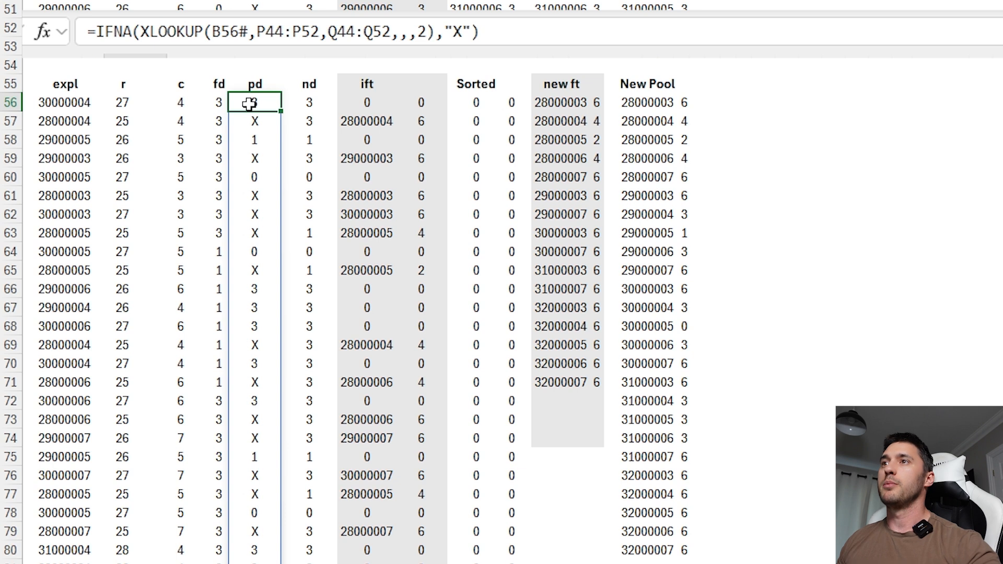
click(308, 102)
click(222, 102)
click(392, 102)
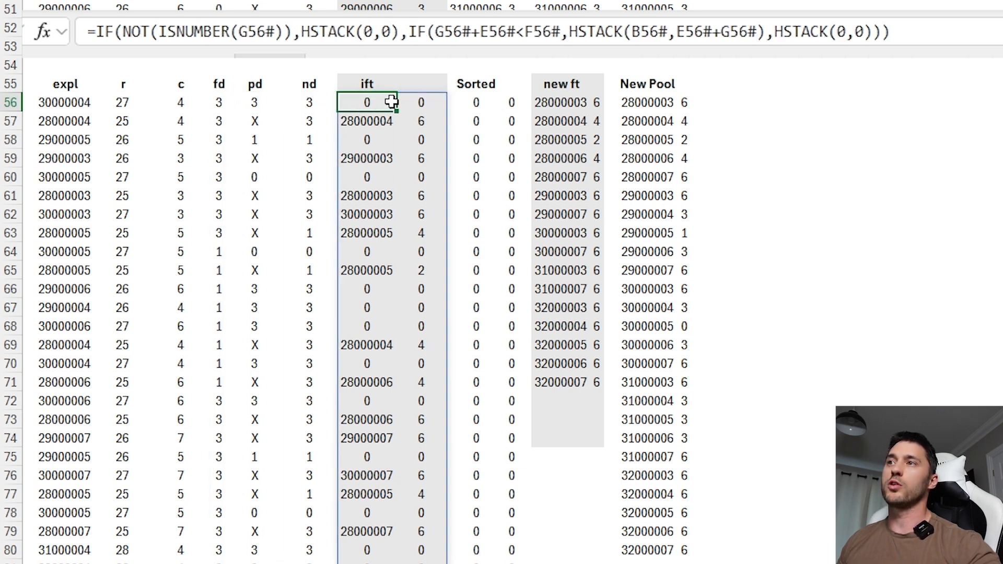
drag(391, 102, 403, 103)
click(418, 103)
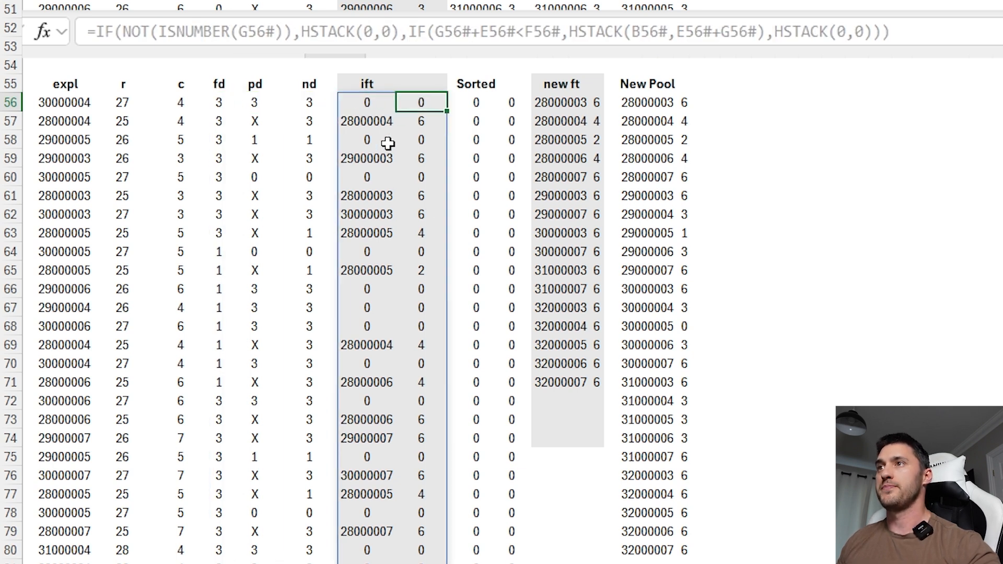
Examine row 57's c, fd, pd and nd entries against the coordinate and distance that ift returns.
click(365, 123)
click(264, 126)
drag(194, 121, 333, 119)
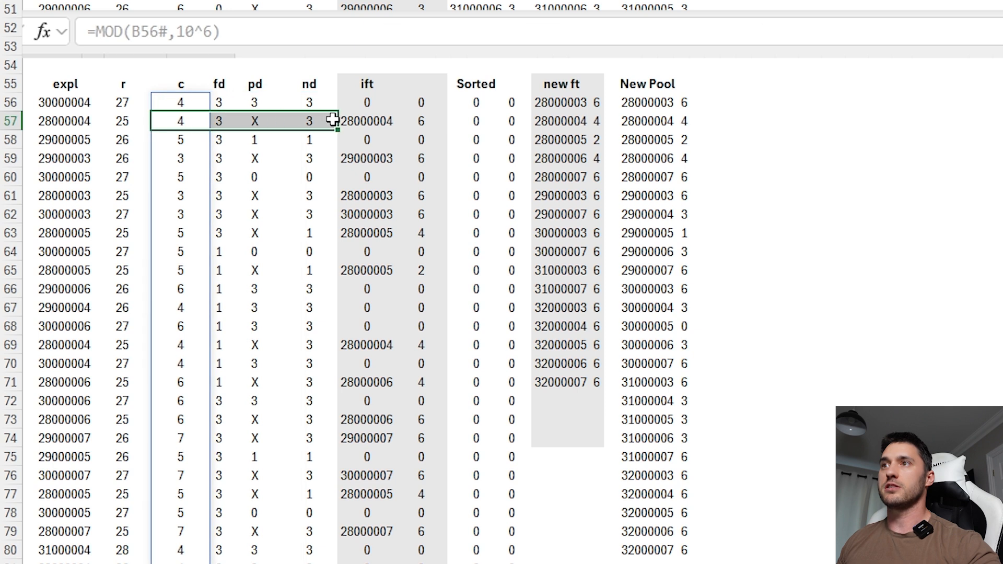
click(261, 123)
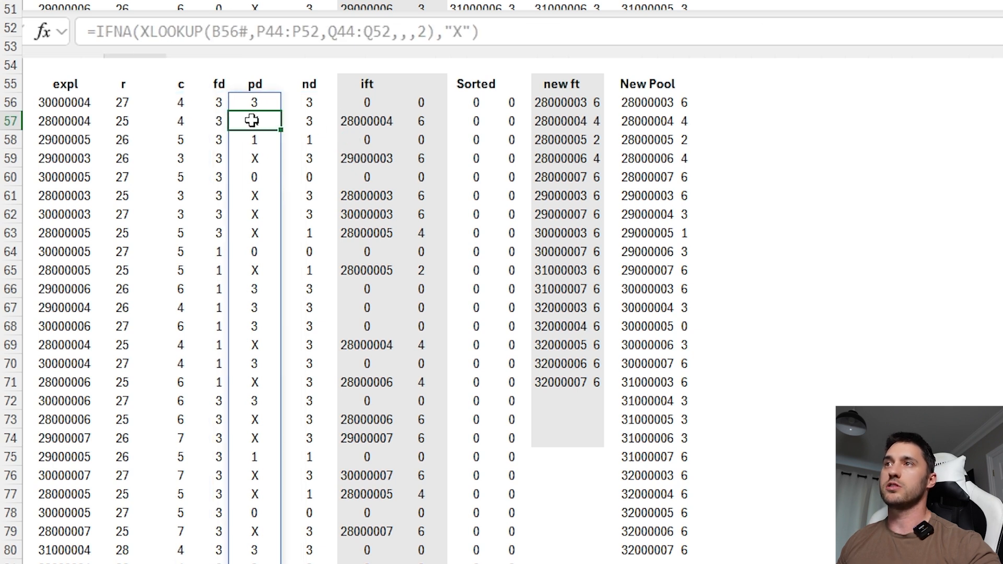
click(185, 123)
click(219, 123)
click(329, 123)
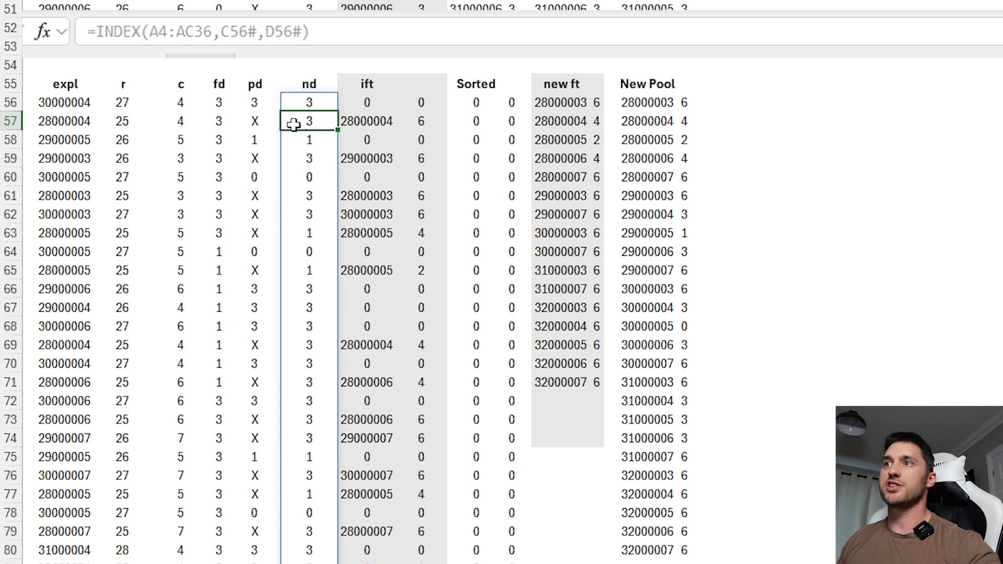
click(223, 123)
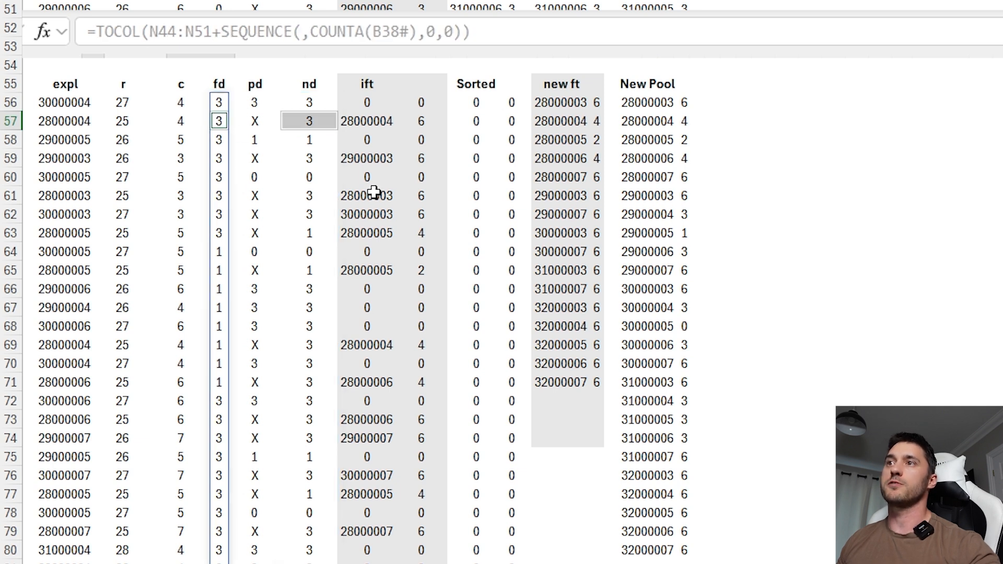
click(406, 123)
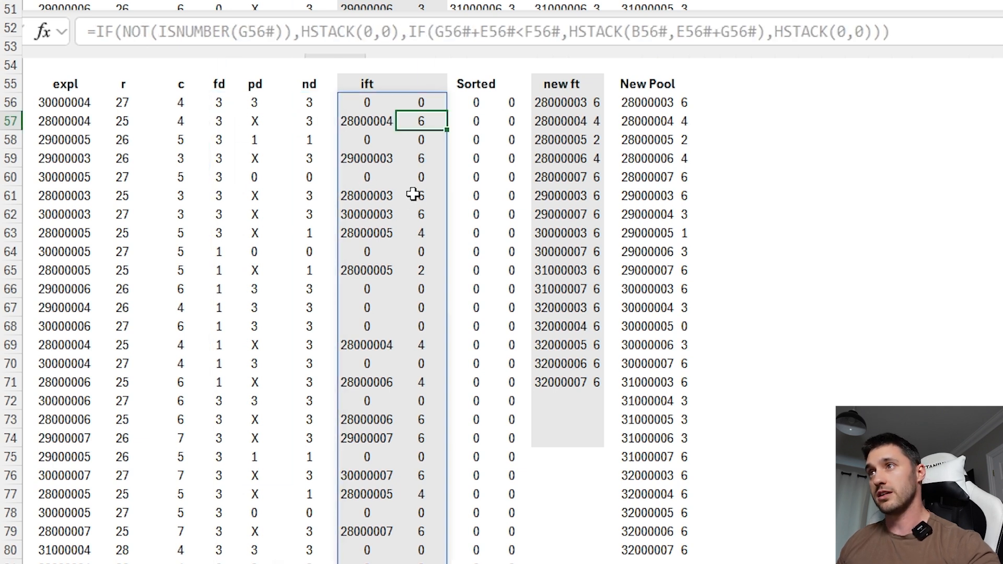
Review the second iteration's ift results down columns H and I, starting from row 56.
drag(377, 104, 412, 291)
scroll(408, 277, down, 5)
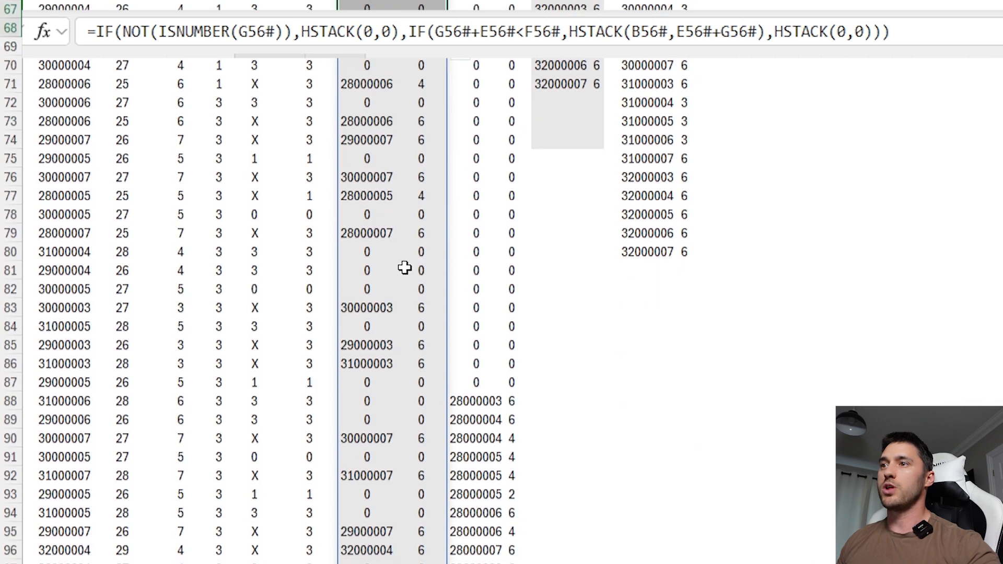
scroll(404, 265, down, 10)
scroll(402, 266, up, 18)
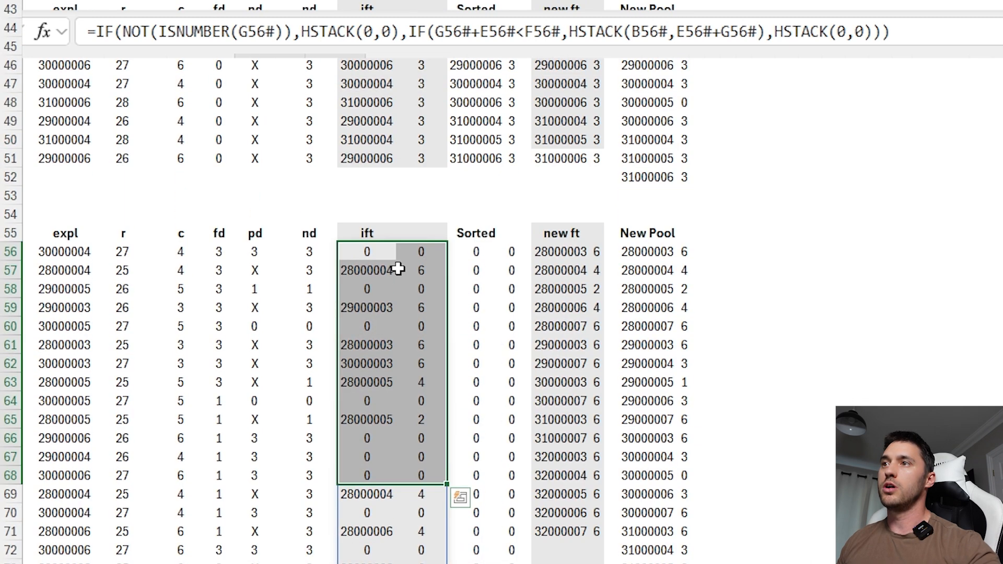
click(369, 277)
scroll(437, 309, down, 3)
Examine the SORT formula in J56, the new ft formula in M56, and the repeated 30000003 entries in the Sorted column.
click(475, 102)
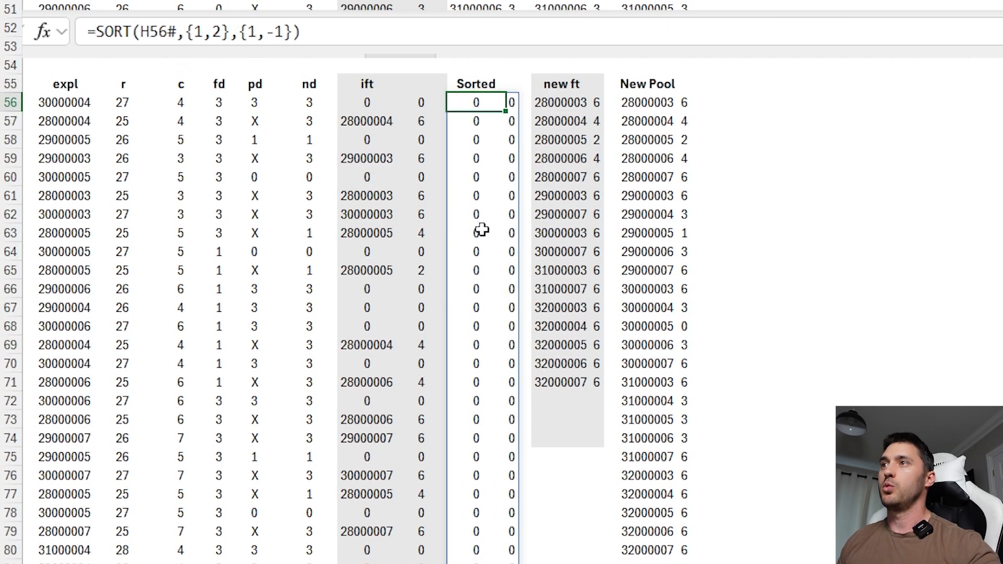
scroll(481, 230, down, 9)
scroll(481, 230, up, 10)
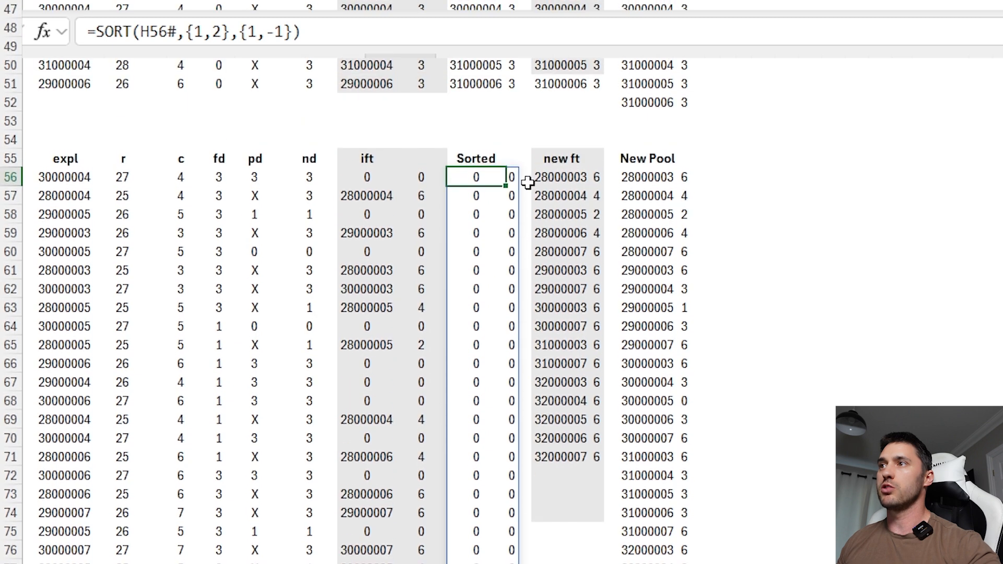
click(546, 183)
scroll(499, 230, down, 13)
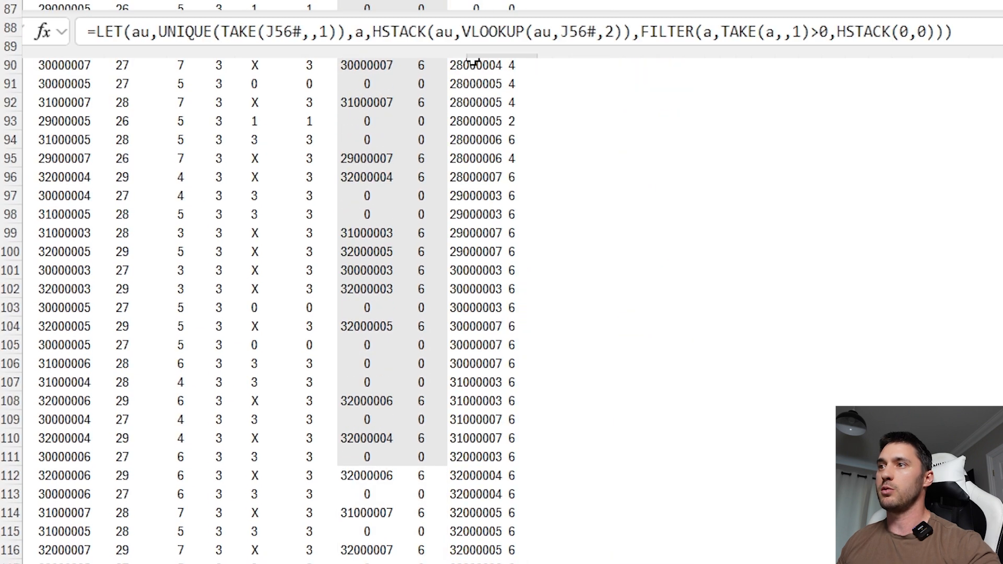
drag(472, 266, 514, 308)
scroll(516, 254, up, 12)
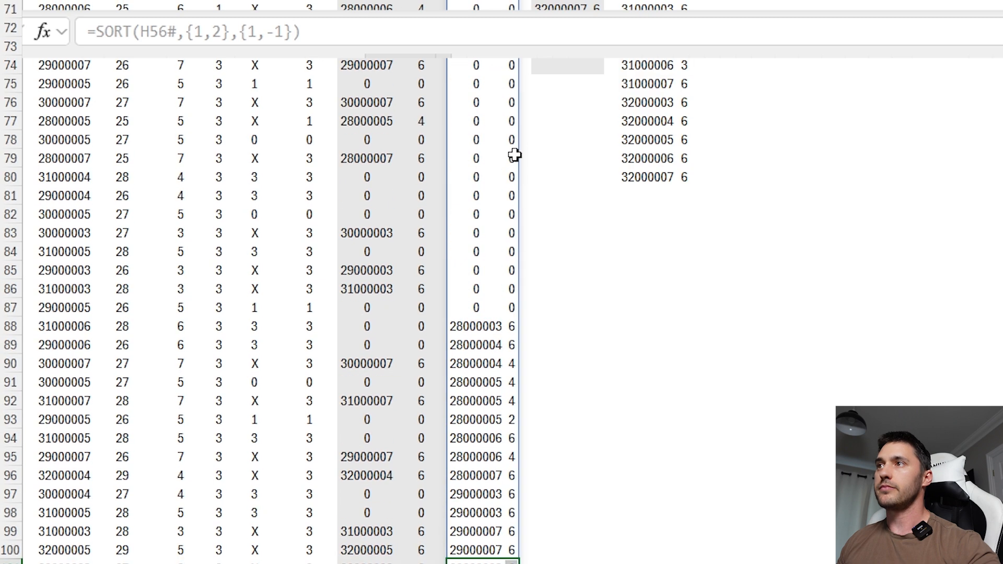
scroll(555, 76, up, 1)
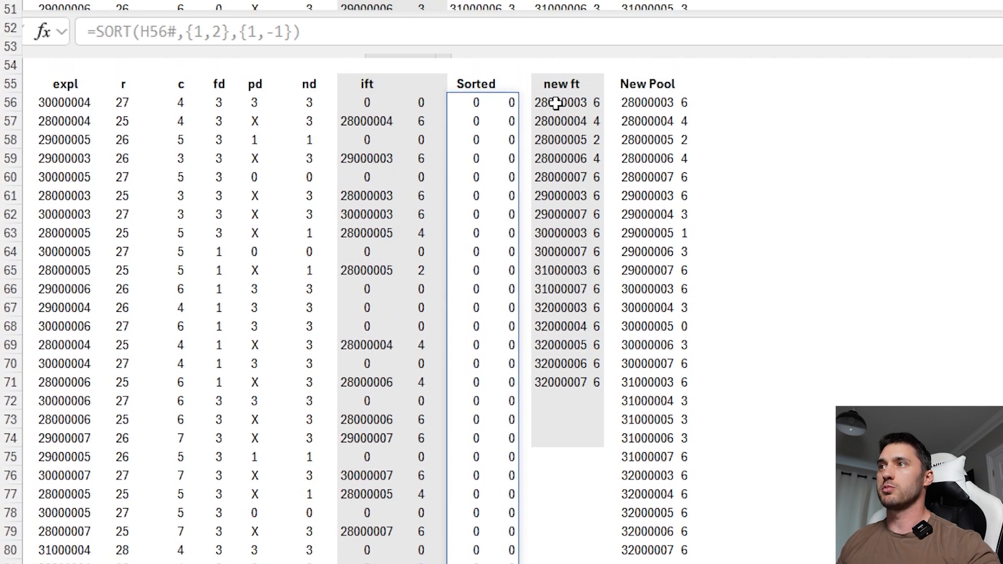
Review the new ft coordinates in M56:M71 and their distances in N56:N71.
click(558, 102)
drag(559, 102, 572, 384)
drag(599, 101, 598, 382)
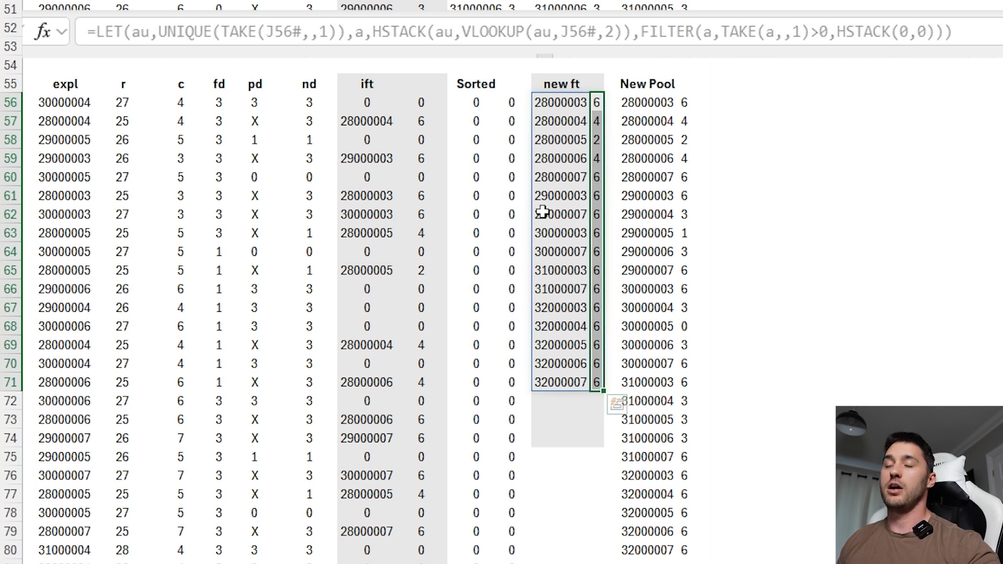
click(559, 120)
Examine the New Pool formula in P56 with its P44# and M56# references, and review the resulting coordinates and distances.
click(635, 102)
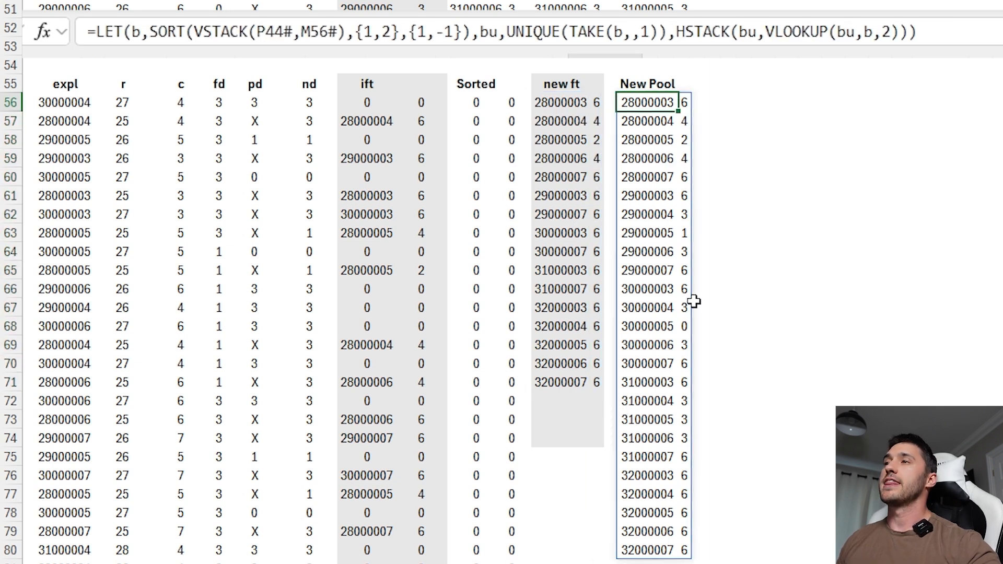
key(F2)
scroll(580, 294, up, 1)
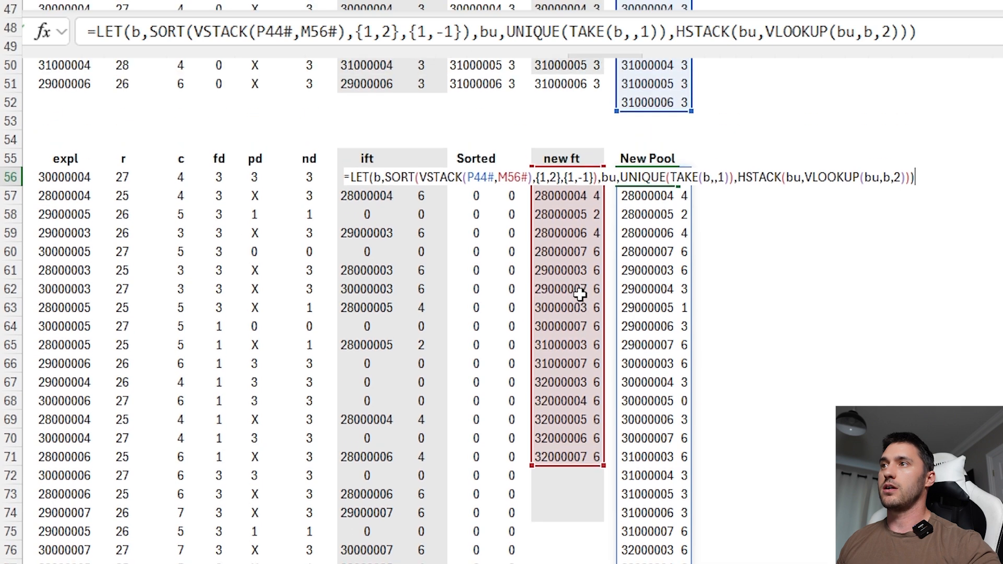
scroll(579, 294, up, 2)
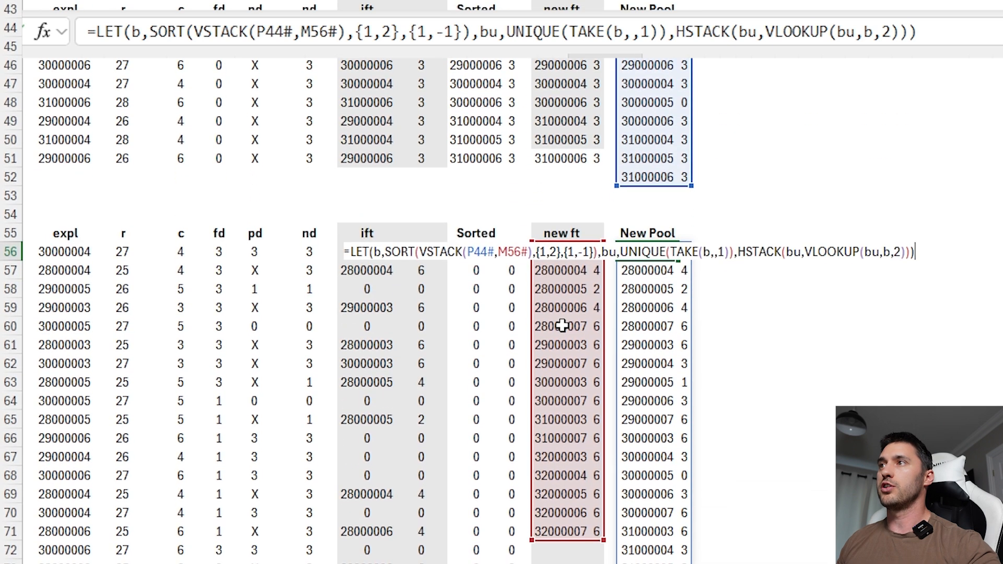
scroll(586, 387, down, 1)
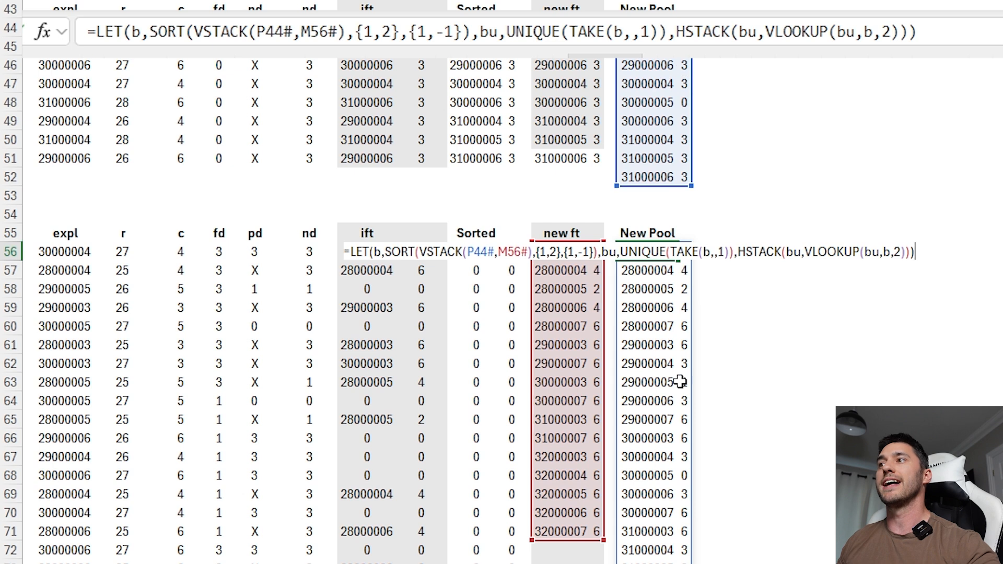
key(Return)
scroll(660, 282, down, 2)
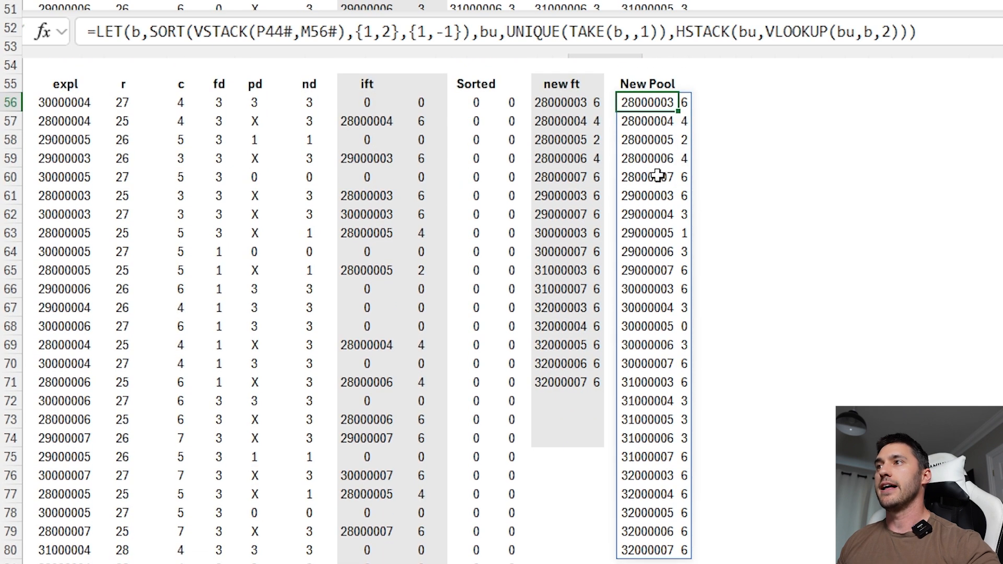
drag(644, 101, 649, 544)
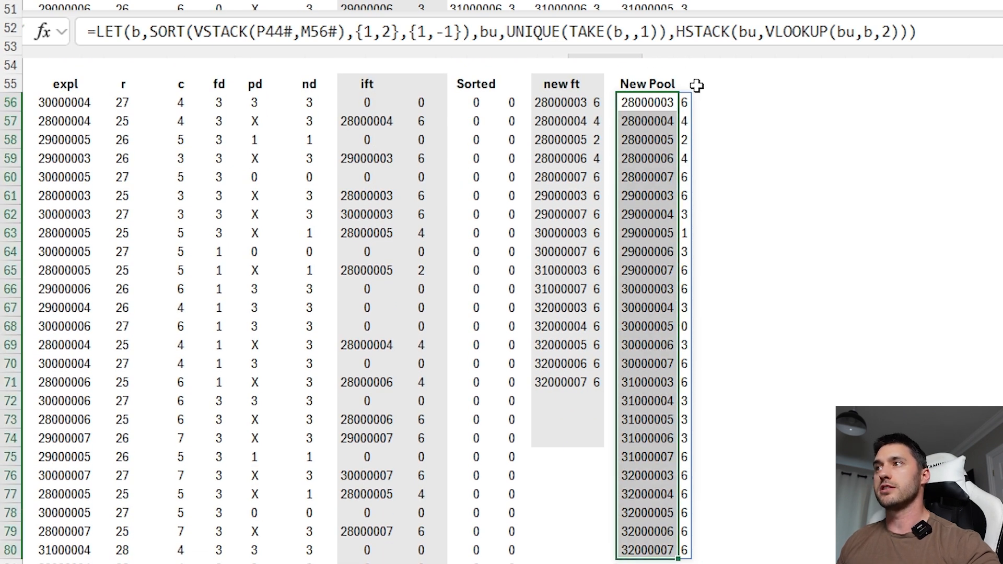
drag(685, 102, 671, 454)
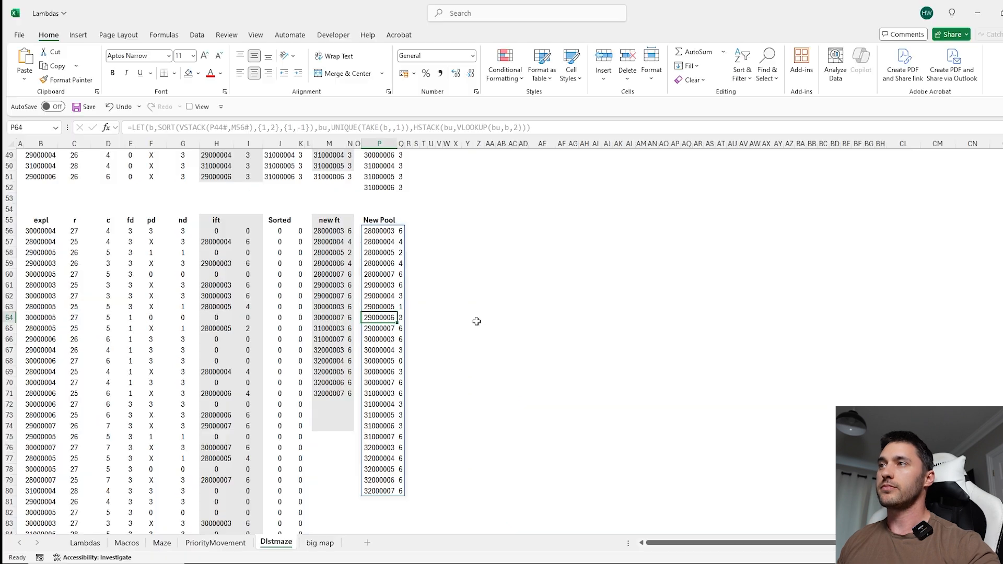
Compare the iteration tables with the weighted map and the distance grid above them.
scroll(451, 319, down, 5)
scroll(451, 319, up, 20)
scroll(450, 319, down, 9)
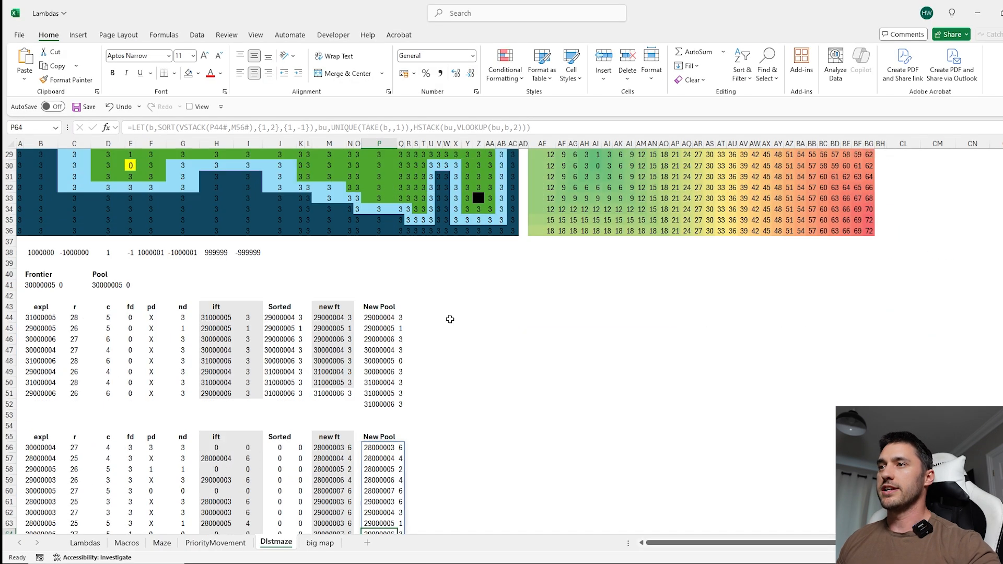
scroll(449, 318, up, 9)
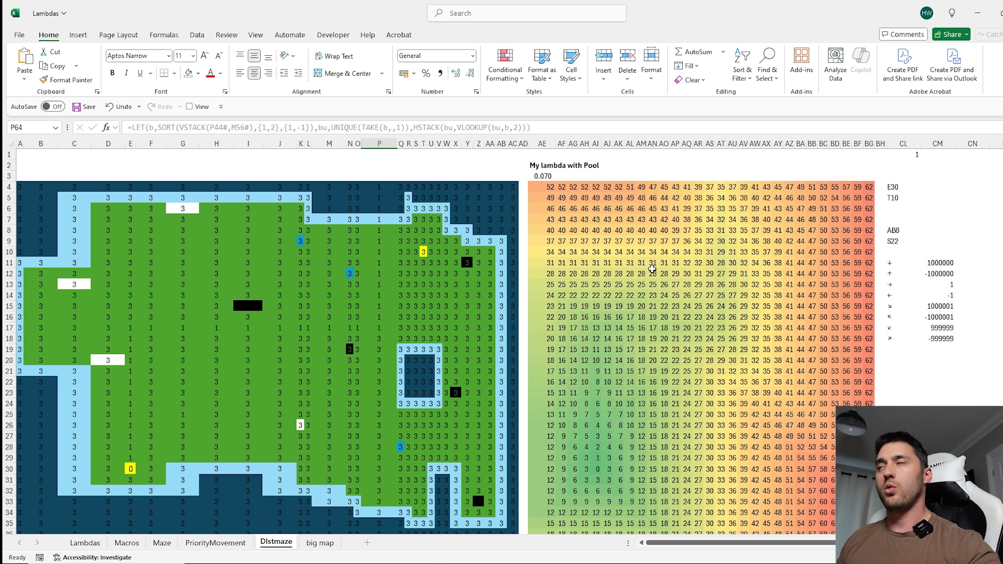
Unhide the columns between BH and CL, and return to the second iteration's tables.
scroll(652, 269, right, 2)
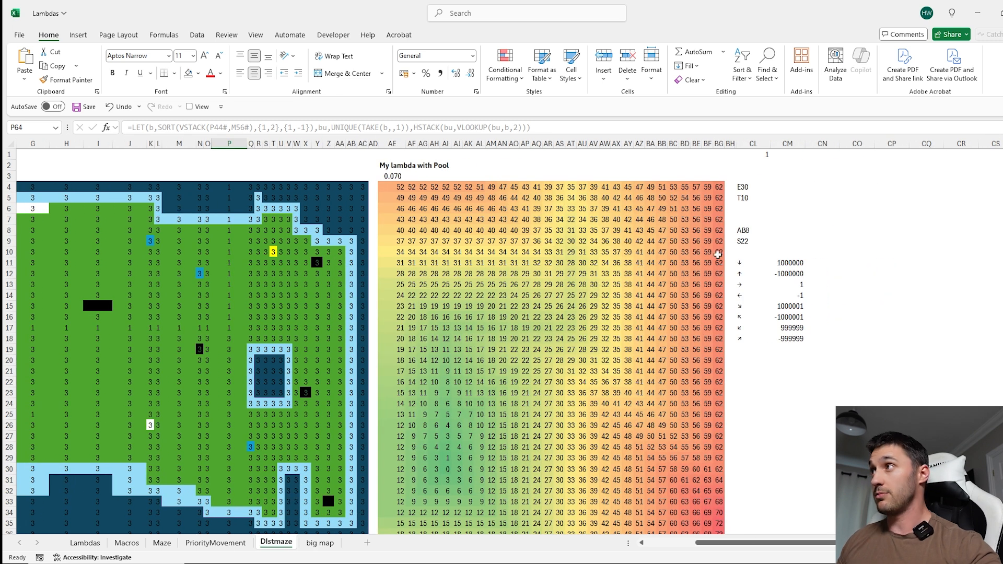
scroll(735, 172, right, 2)
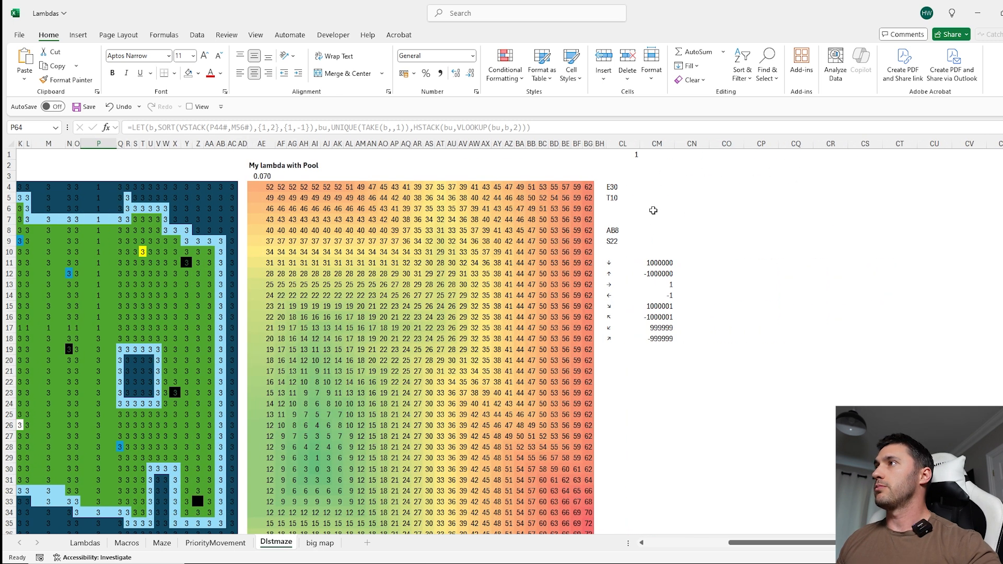
drag(616, 141, 600, 143)
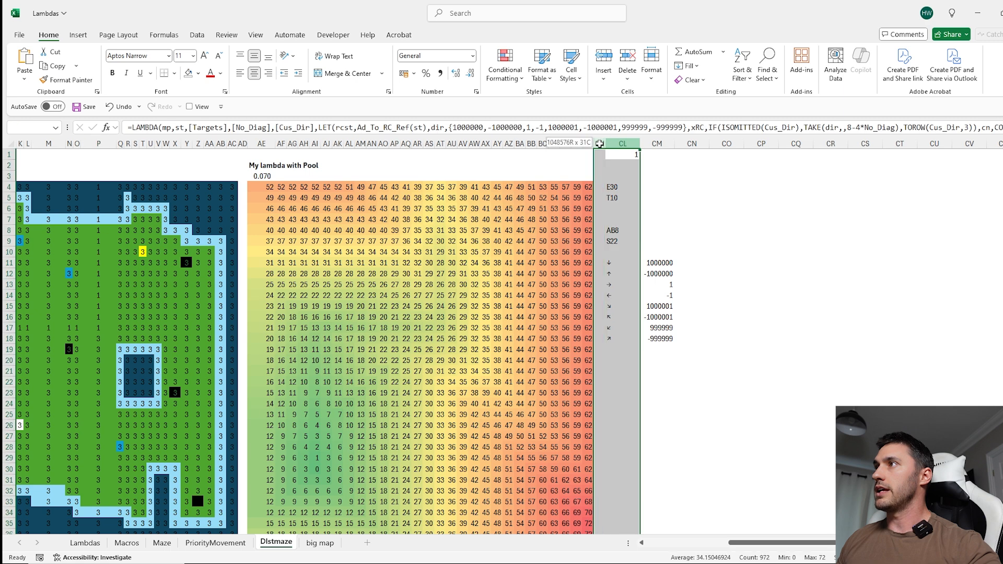
double_click(607, 144)
scroll(419, 282, down, 12)
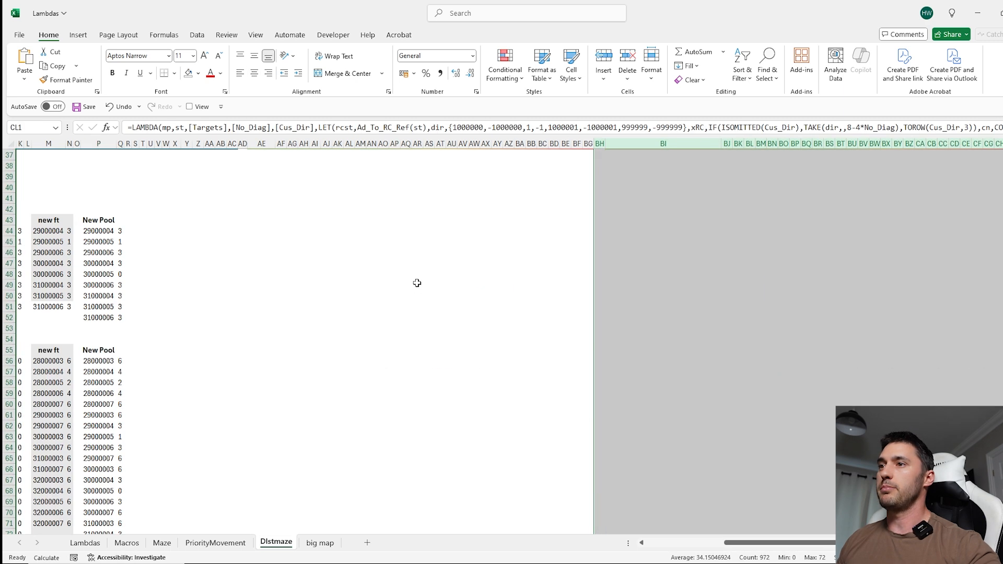
scroll(416, 282, up, 12)
scroll(387, 293, left, 5)
scroll(295, 360, down, 15)
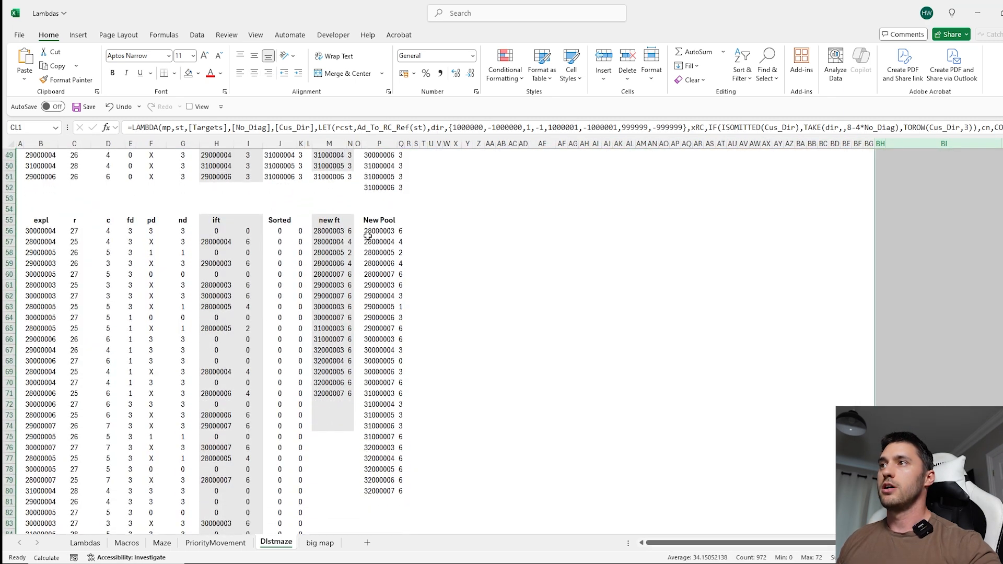
Return to the weighted map and narrow columns A through AC to one uniform width.
scroll(368, 261, up, 3)
drag(384, 231, 398, 317)
scroll(365, 296, up, 12)
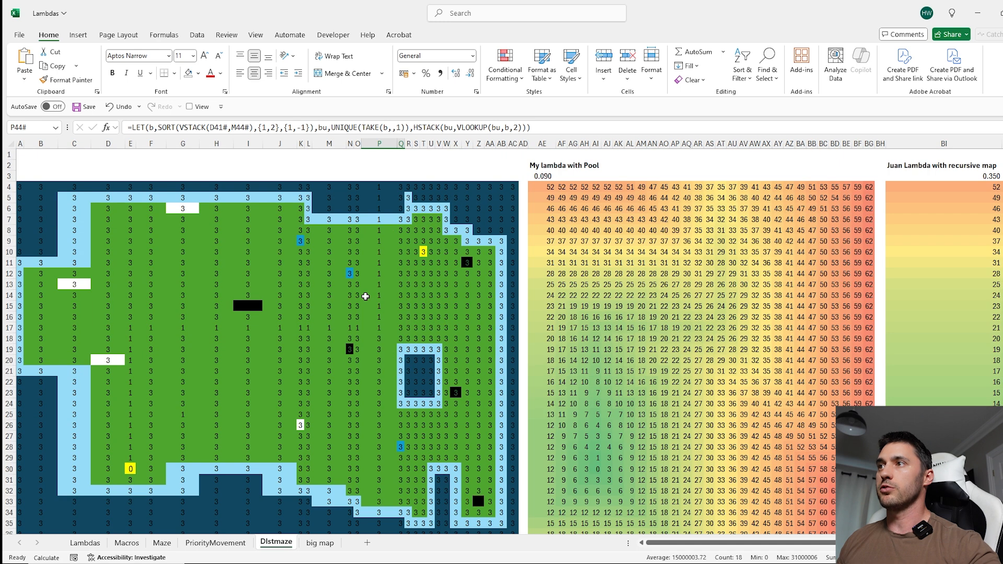
drag(506, 142, 39, 143)
click(473, 187)
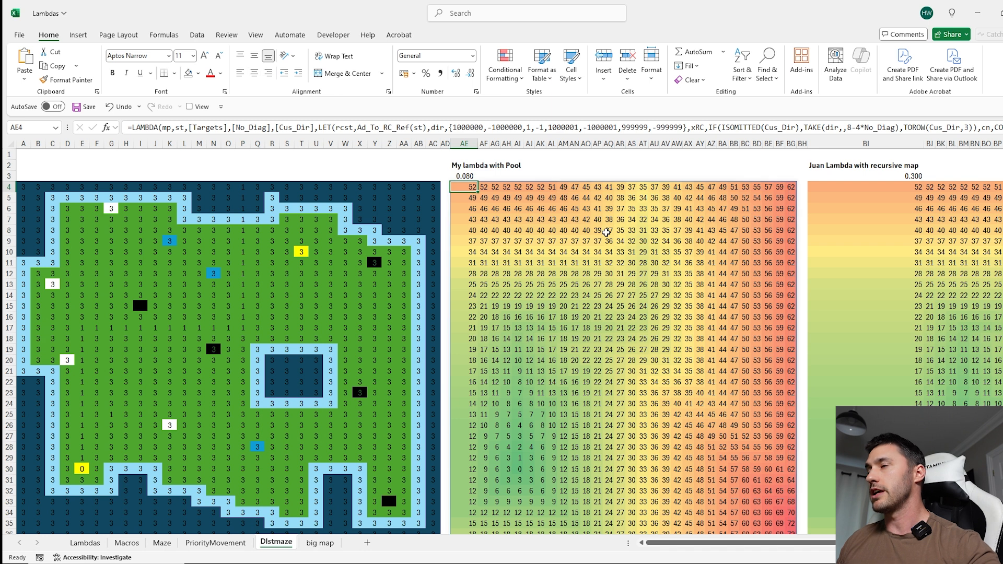
Compare the calculation timers in BI3 and AE3, and recalculate the sheet by re-entering the empty cell AR3.
scroll(577, 230, right, 2)
drag(894, 143, 826, 150)
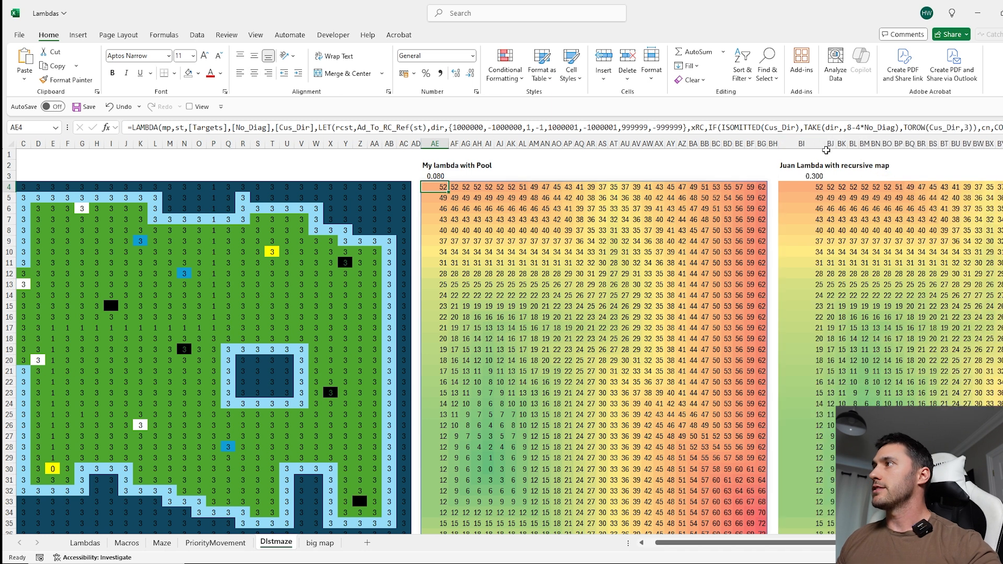
click(816, 175)
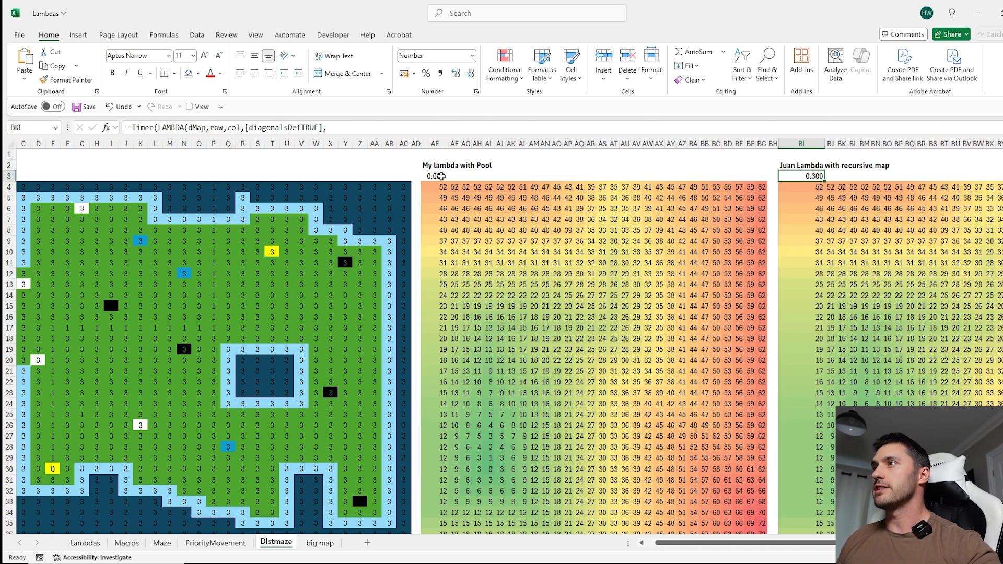
click(441, 176)
double_click(597, 173)
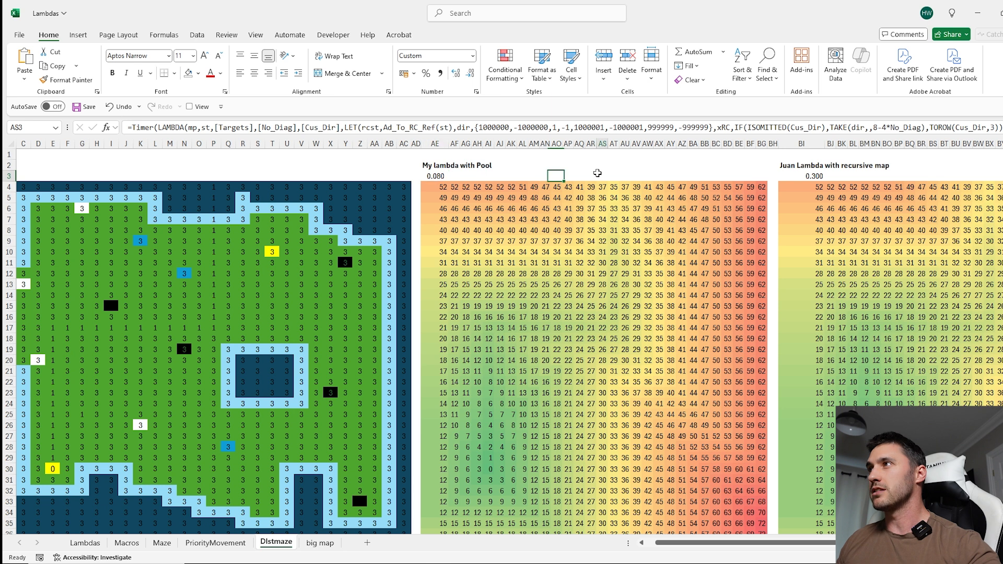
double_click(591, 175)
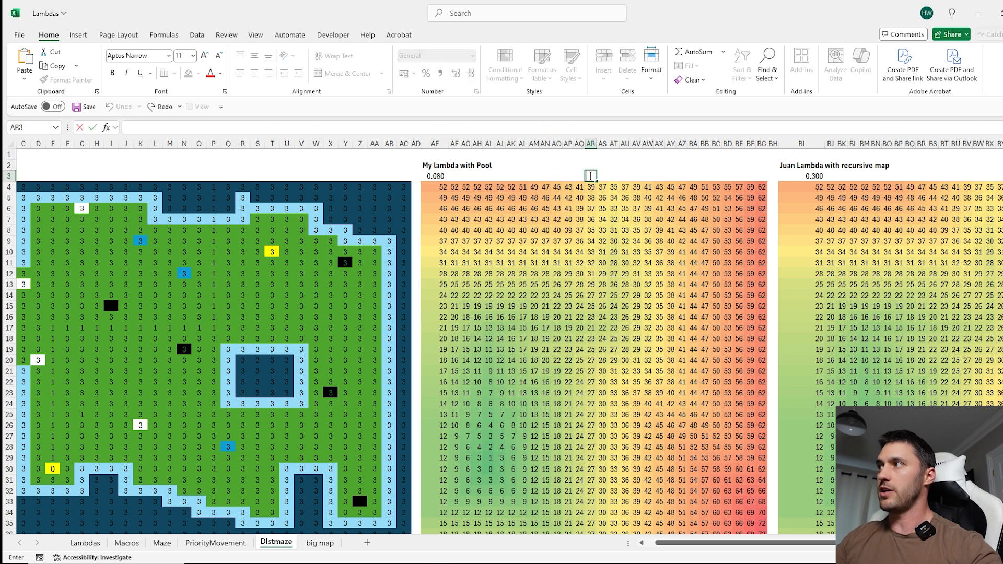
key(Return)
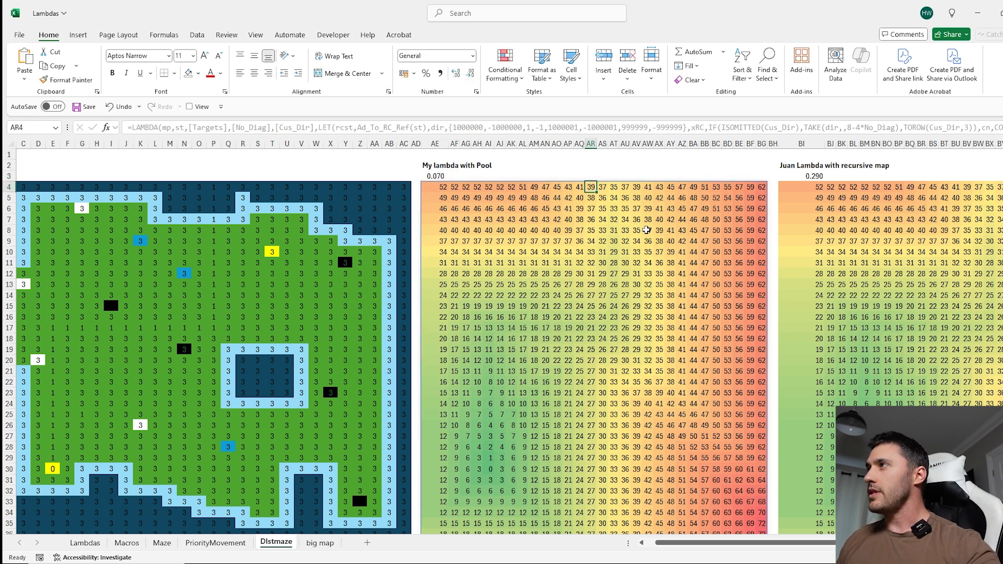
Compare the pool-based and recursive-map distance grids, and examine the recursive-map lambda formula in BI4.
scroll(647, 230, right, 2)
key(ctrl+Left)
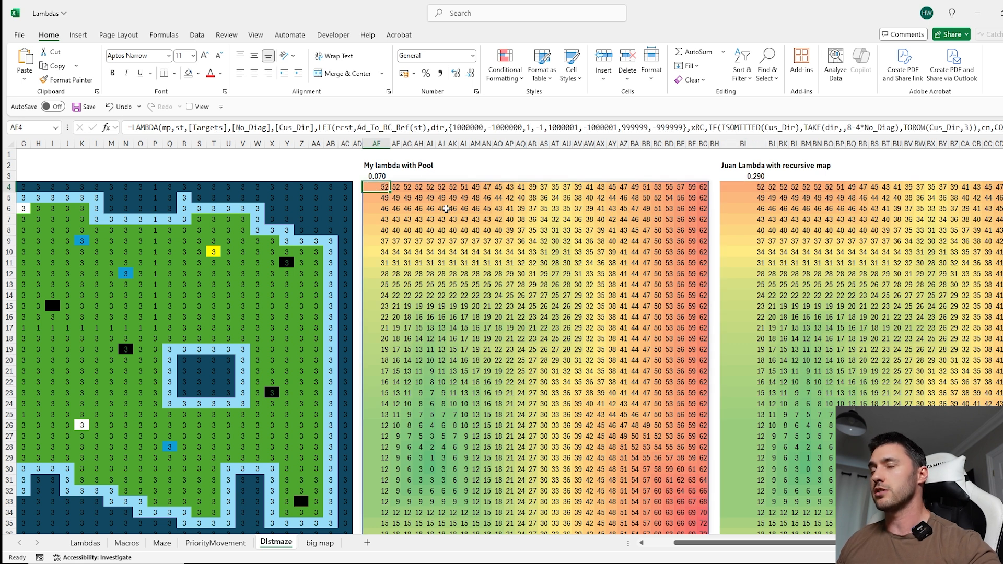
scroll(778, 243, down, 2)
scroll(778, 242, up, 2)
scroll(655, 245, right, 2)
scroll(655, 245, left, 2)
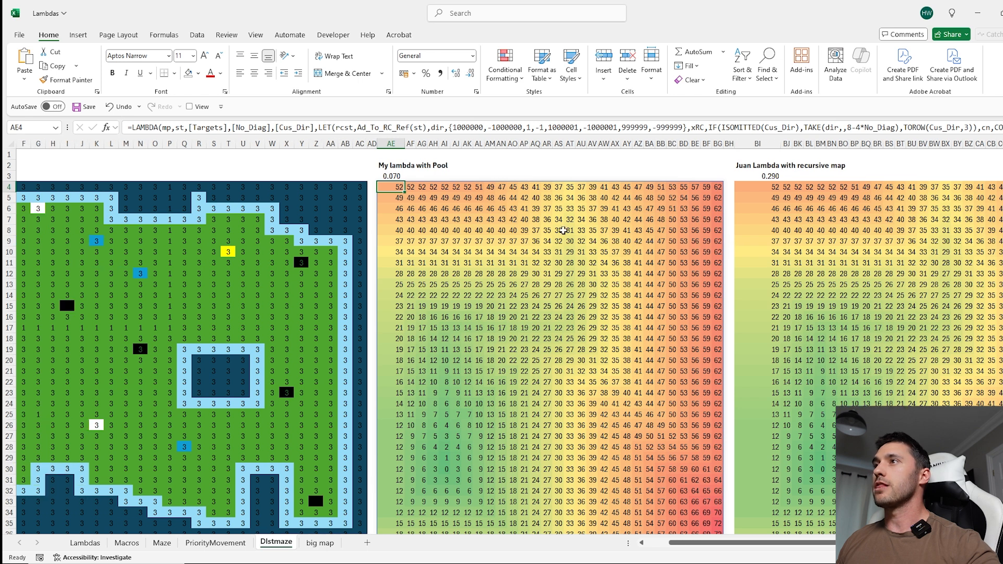
key(ctrl+Right)
key(ctrl+Right)
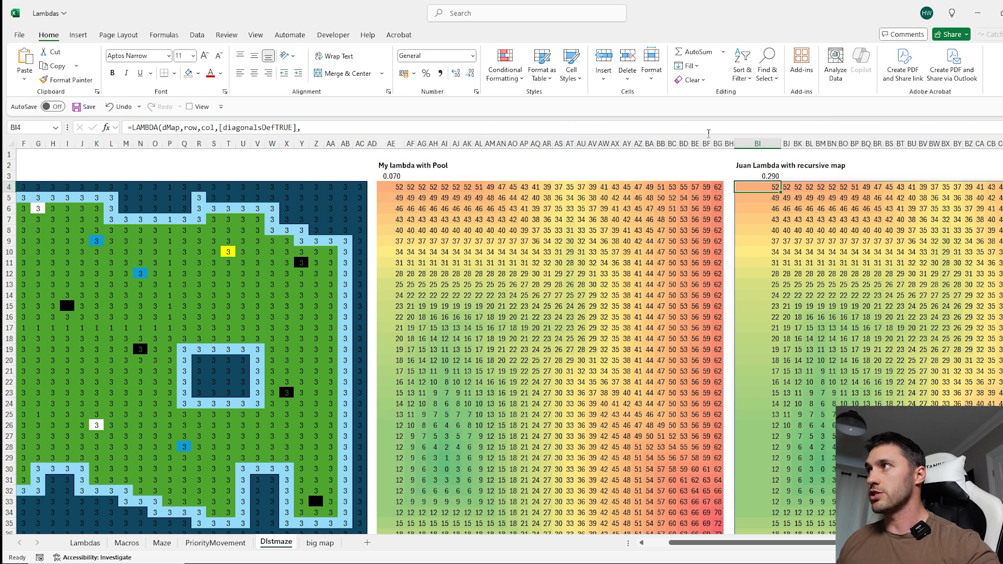
drag(548, 135, 577, 137)
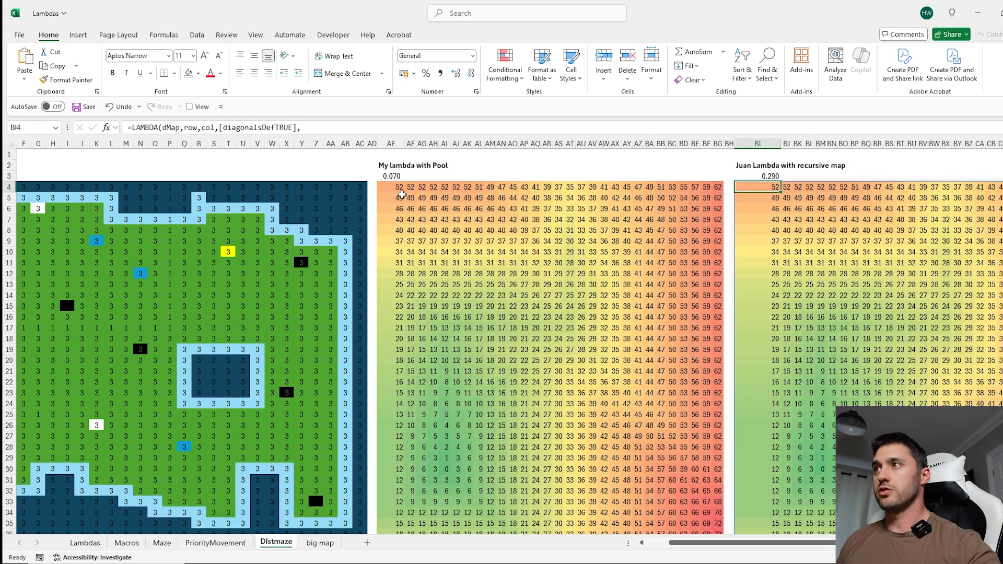
Read the full pool-based LAMBDA formula in AE4 and compare it with the Timer formula in AE3.
click(397, 187)
drag(469, 135, 574, 308)
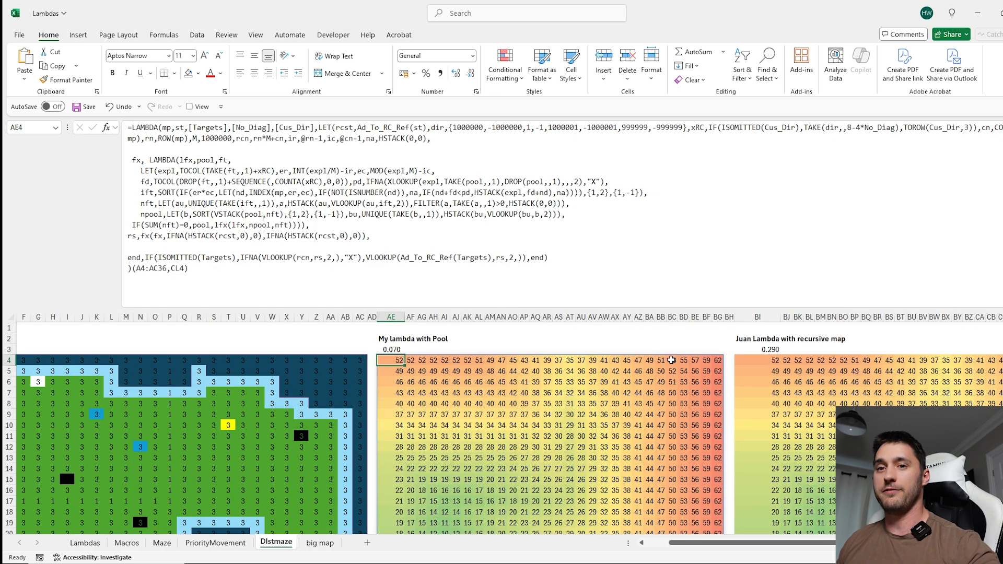
drag(240, 269, 203, 258)
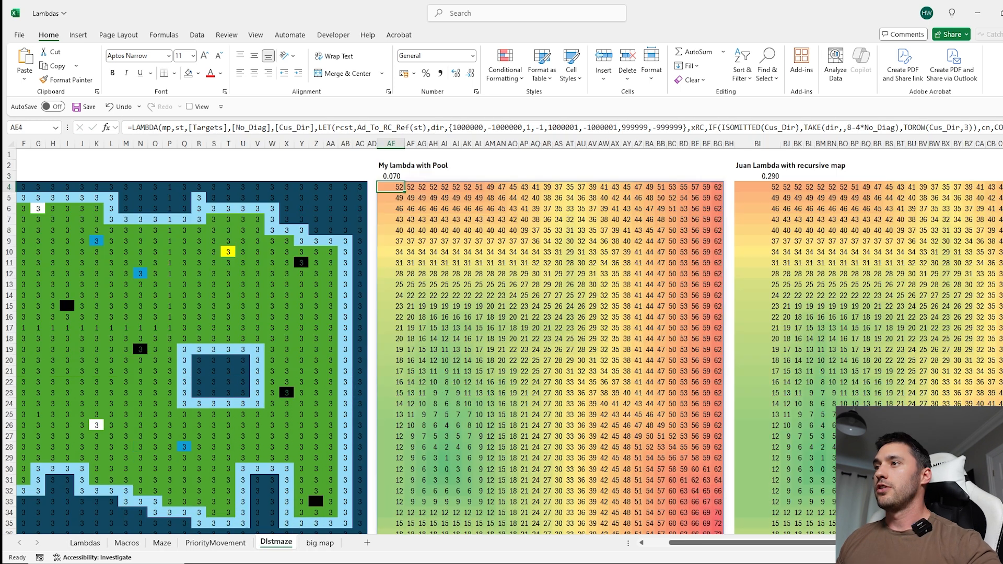
scroll(312, 227, left, 3)
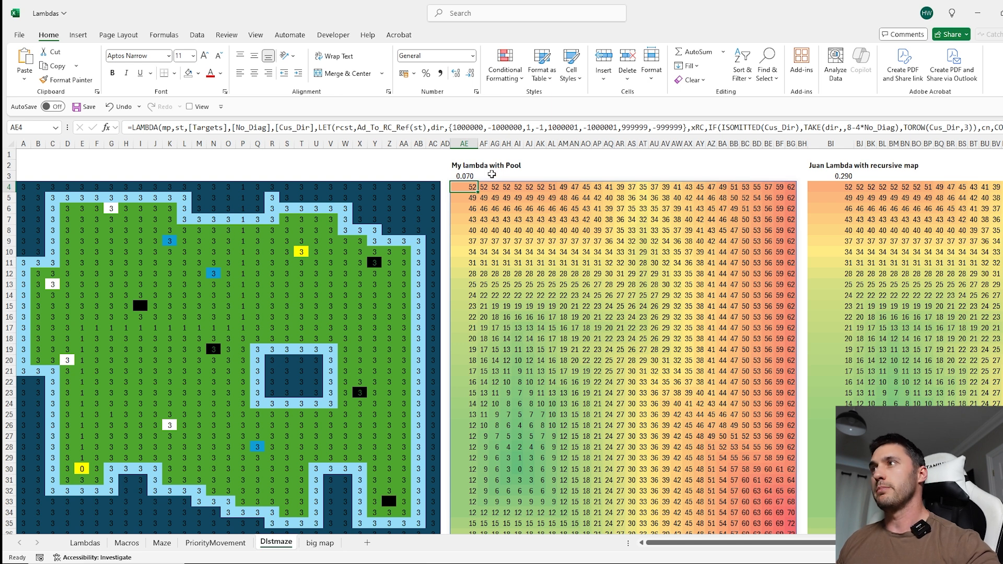
click(469, 175)
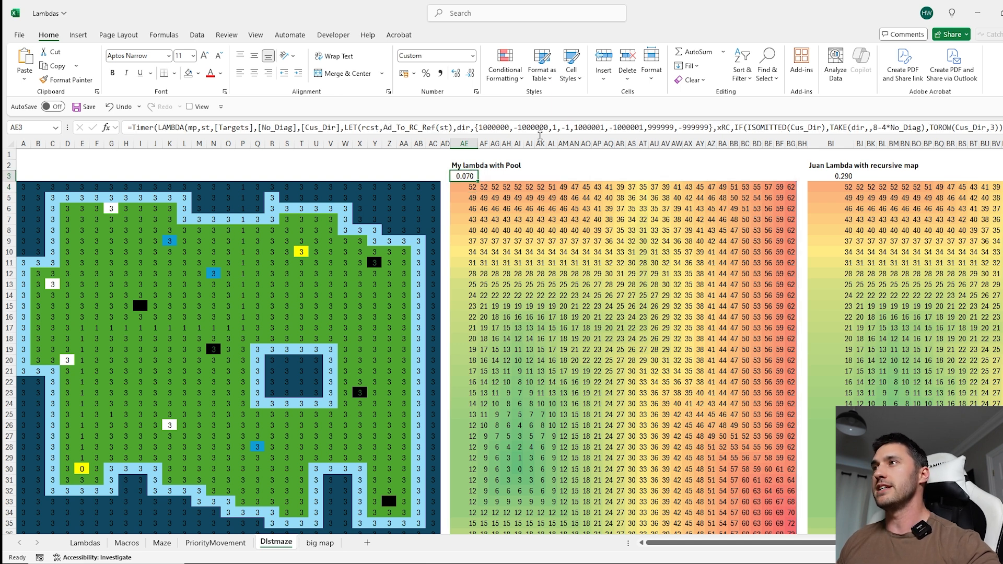
click(126, 220)
click(457, 187)
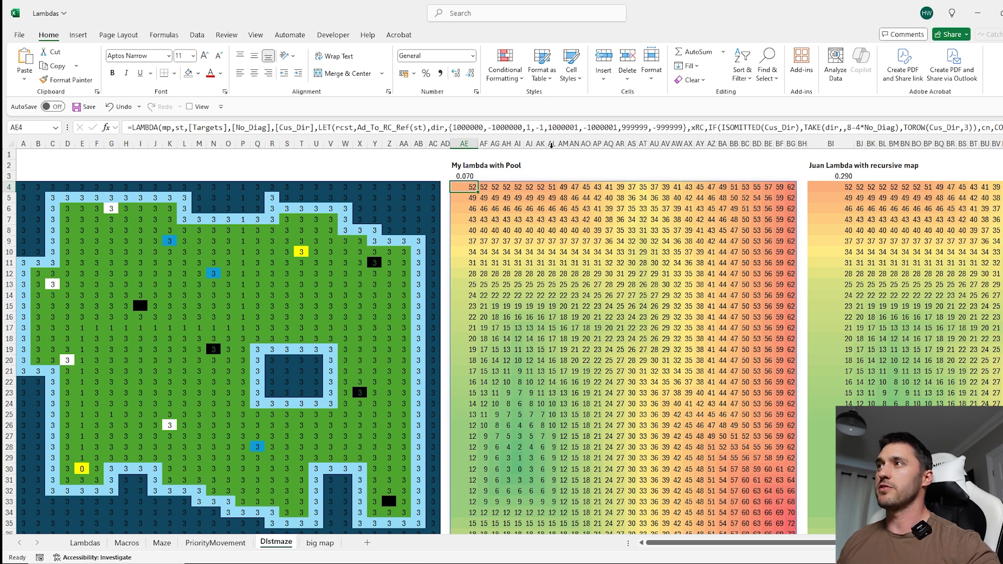
Review the direction offsets in CL11:CM18 and restore AE4's earlier formula =DistanceMaze(A4:AC36,CL4:CL5,,,CM11#).
scroll(758, 281, right, 8)
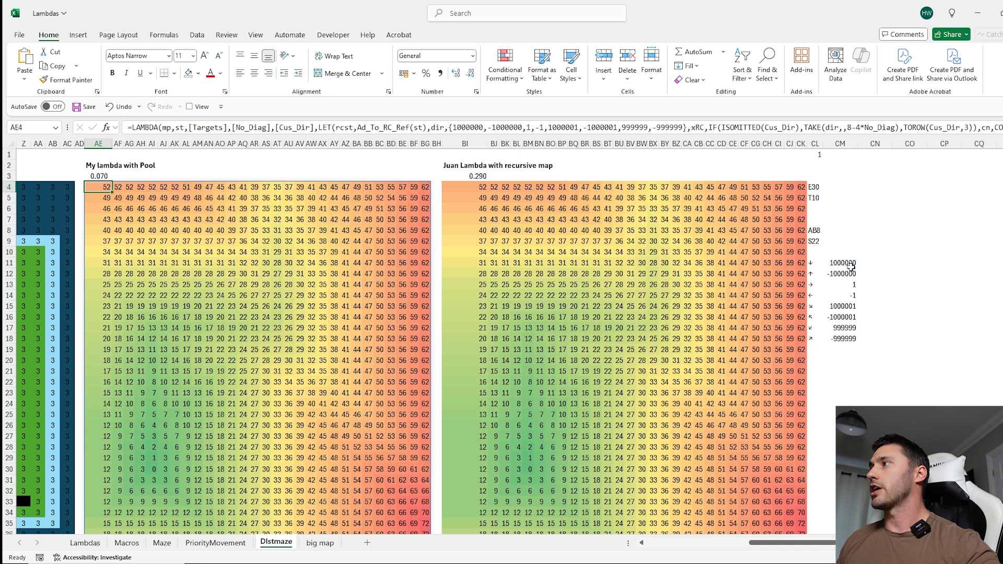
drag(851, 267, 813, 338)
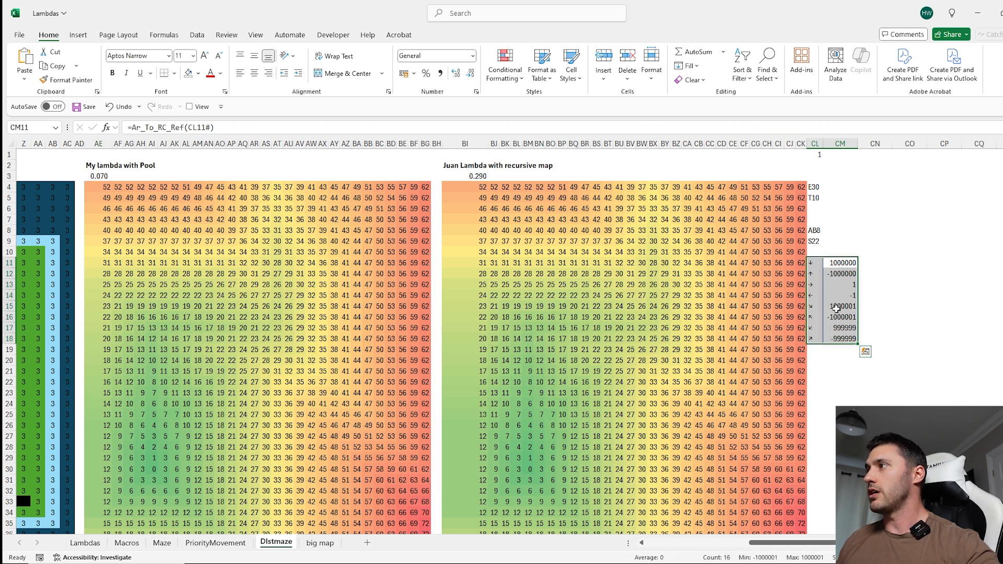
click(104, 186)
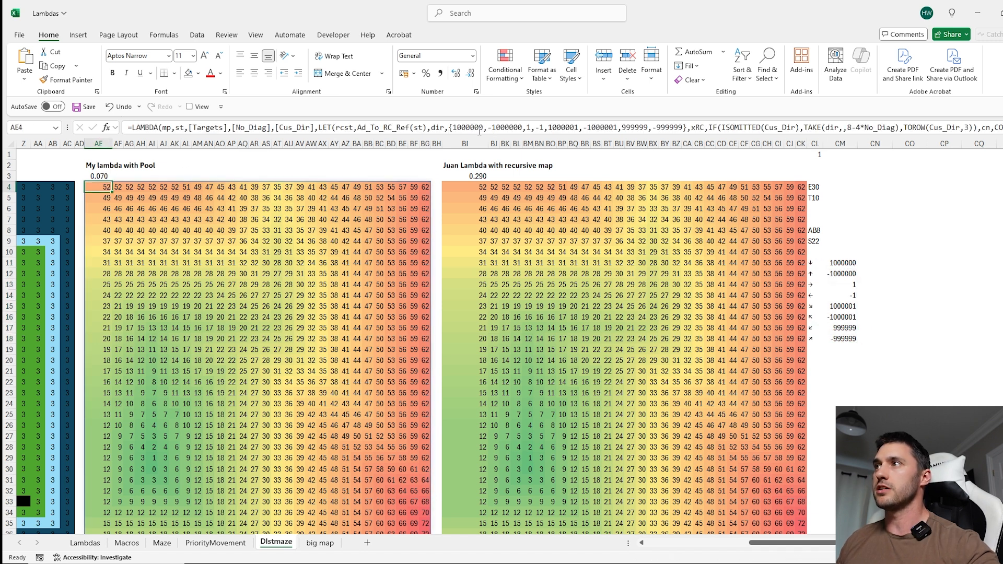
key(ctrl+z)
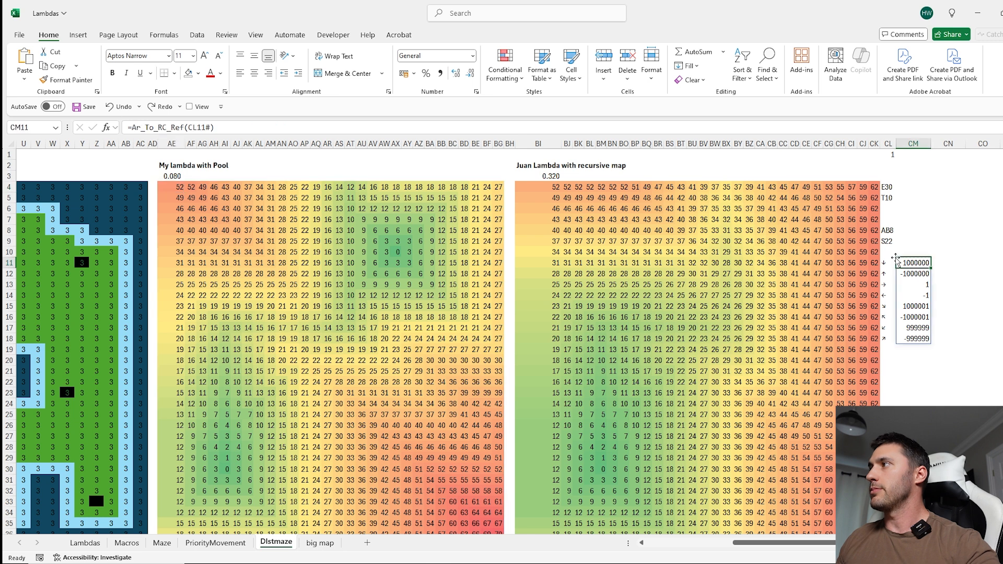
Double the custom direction offsets by changing CM11 to =Ar_To_RC_Ref(CL11#)*2, and check the new offsets.
click(235, 128)
text(*2)
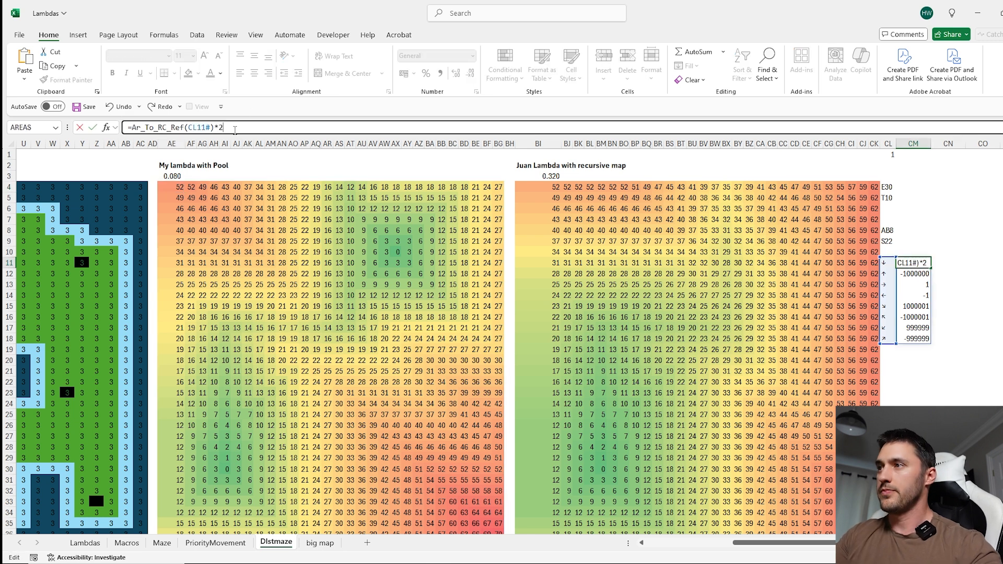
key(Return)
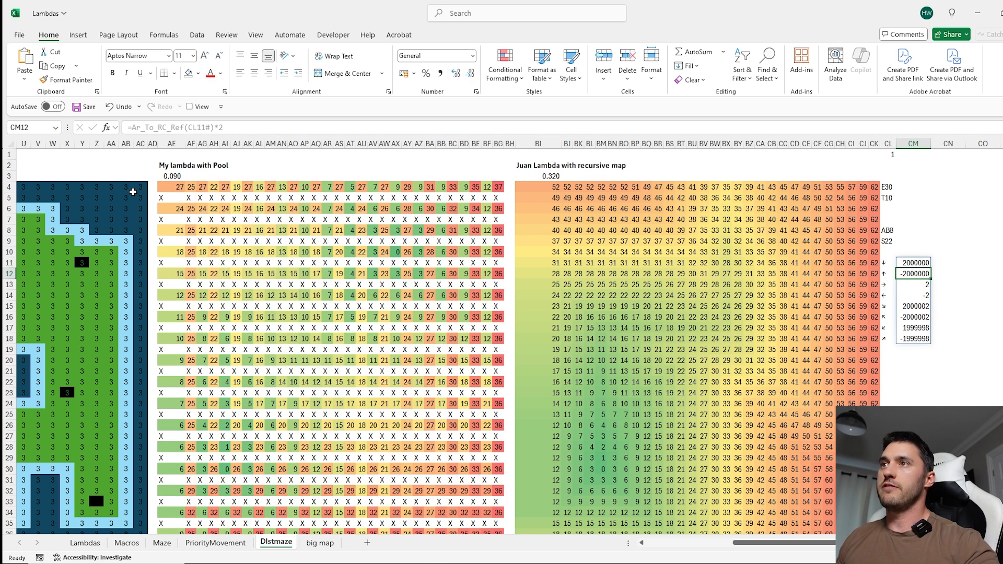
click(911, 264)
click(913, 276)
click(918, 304)
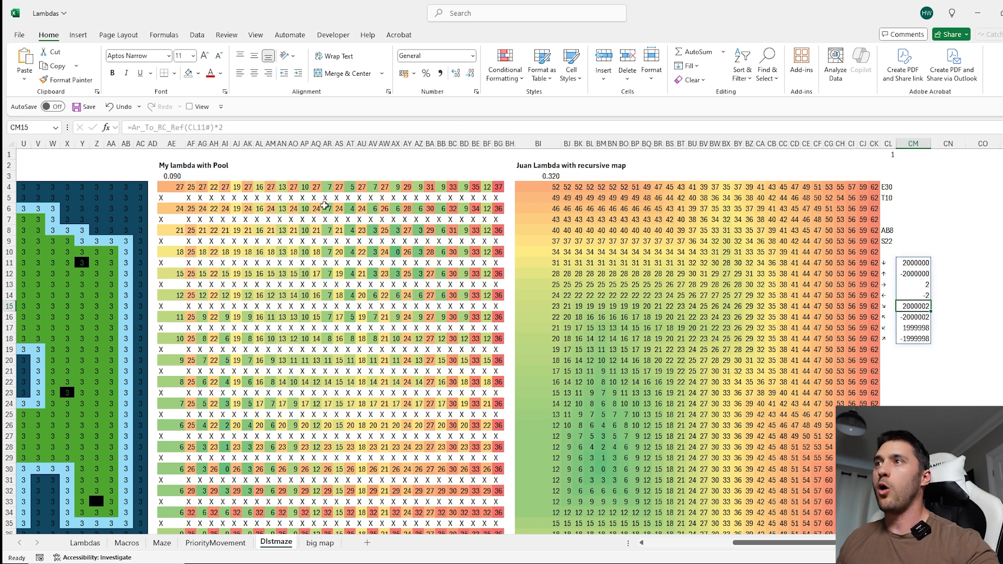
Examine how the doubled offsets affect the DistanceMaze grid from AE4, and compare it with the recursive-map grid.
click(328, 198)
click(395, 271)
click(172, 188)
scroll(393, 258, down, 3)
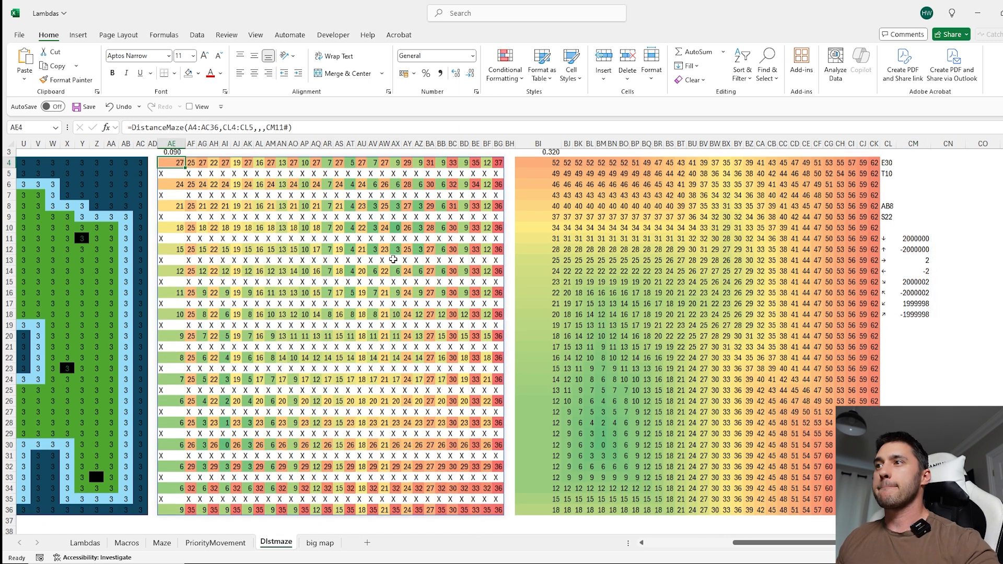
scroll(393, 259, up, 3)
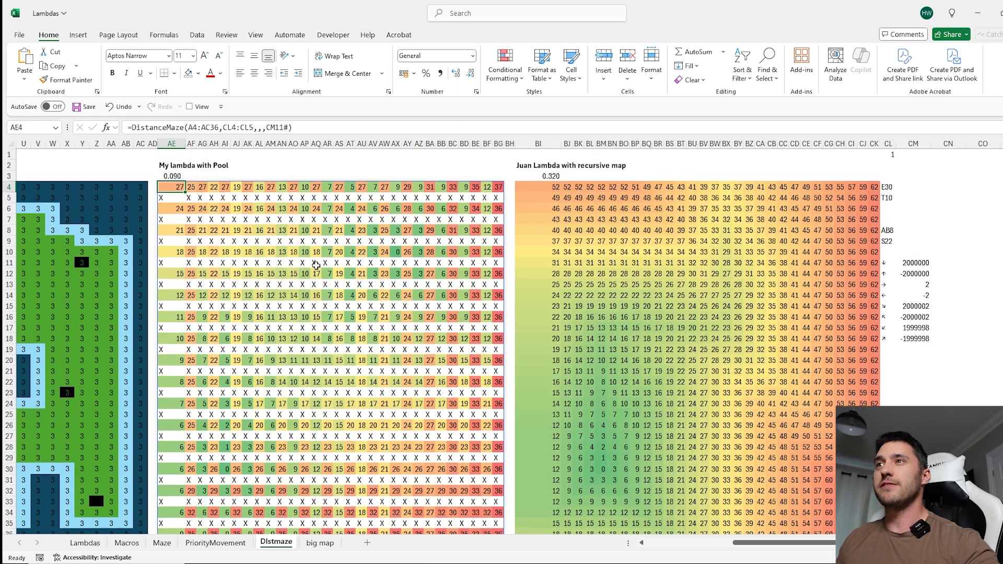
click(543, 186)
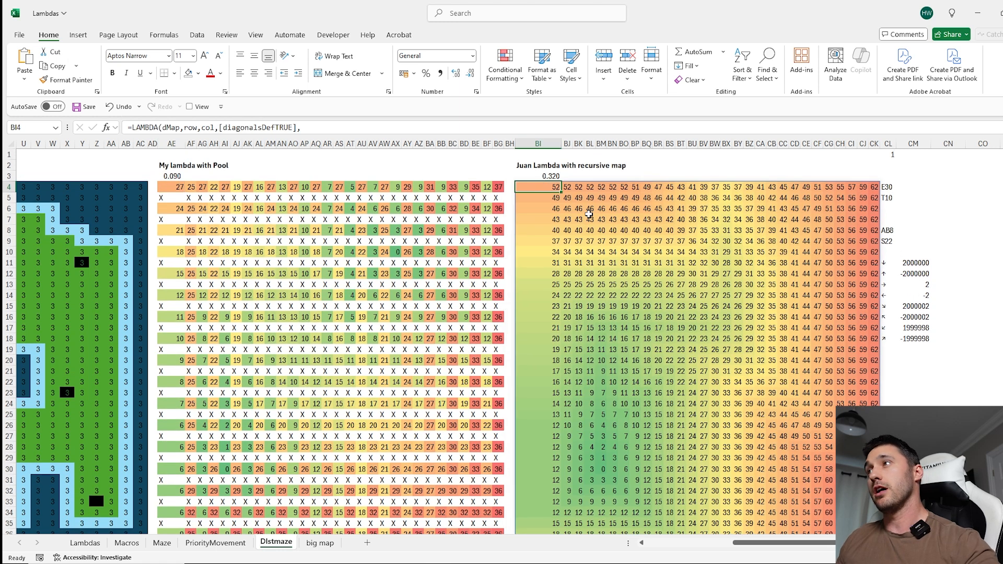
click(179, 187)
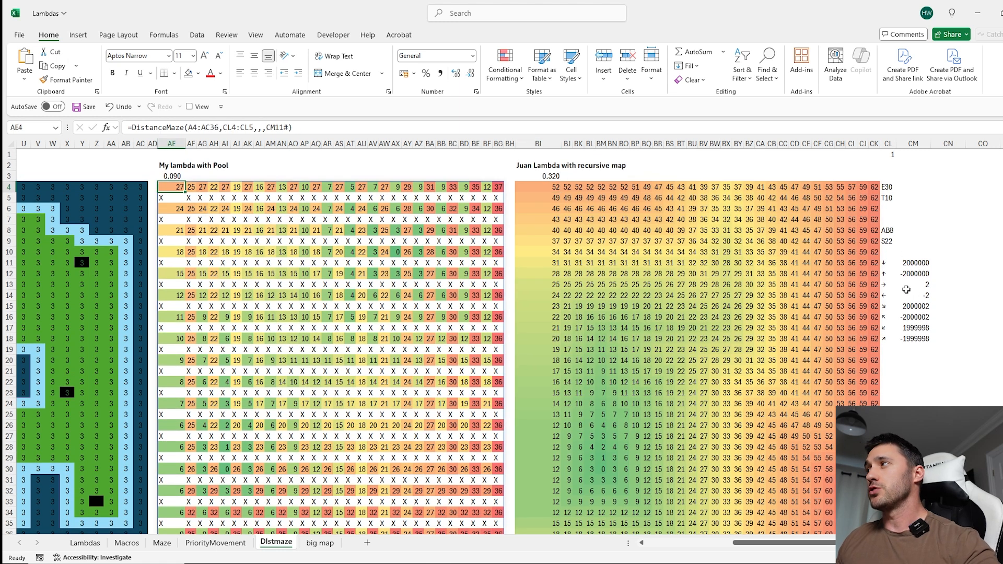
Undo the doubling of the offsets in CM11, restoring =Ar_To_RC_Ref(CL11#), and review the offset range.
click(910, 263)
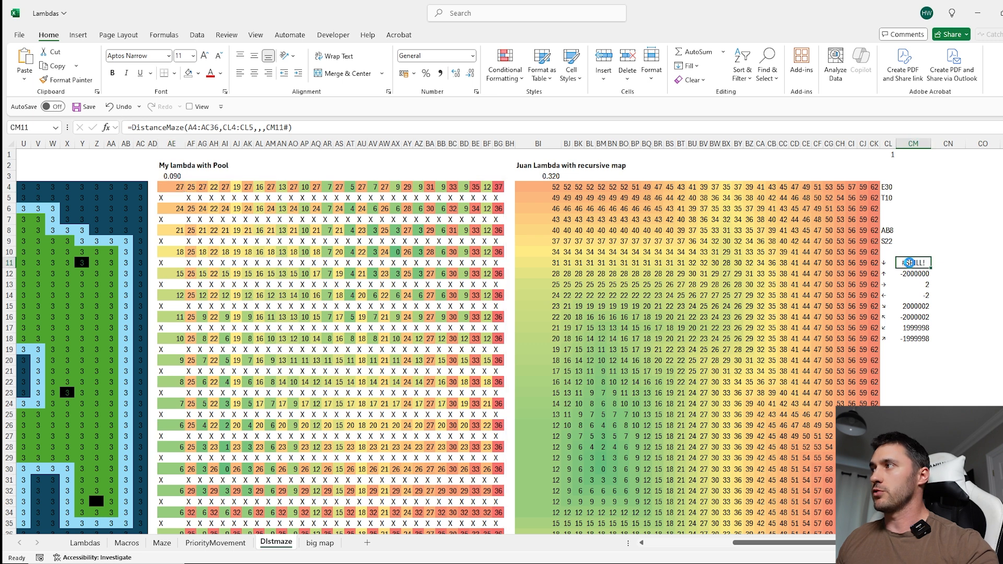
key(ctrl+z)
drag(922, 264, 917, 338)
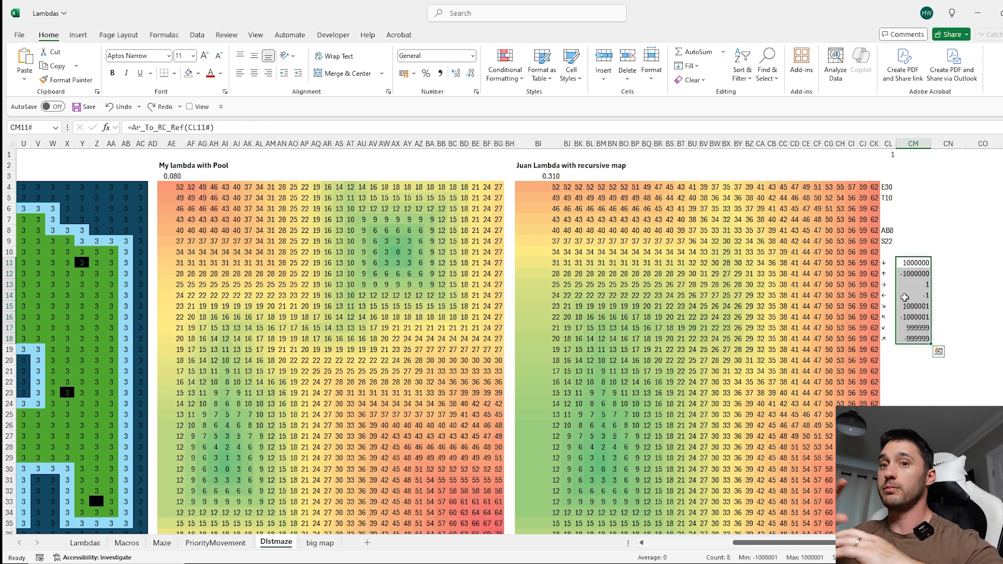
drag(943, 263, 945, 317)
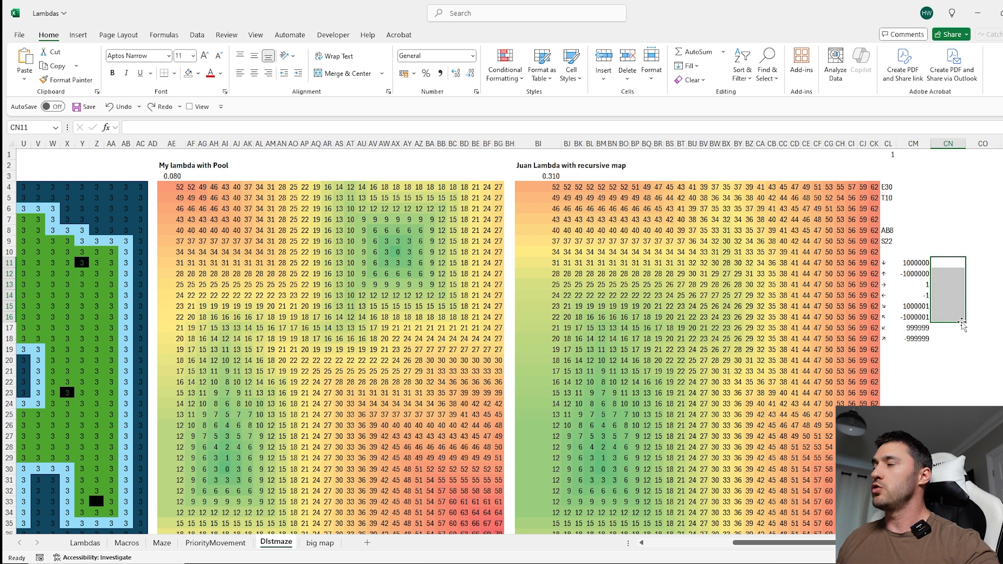
Examine distances across the restored two-start grid and review the DistanceMaze formula in AE4.
click(260, 250)
click(314, 276)
click(271, 316)
click(238, 265)
click(329, 263)
click(349, 338)
click(271, 360)
click(283, 286)
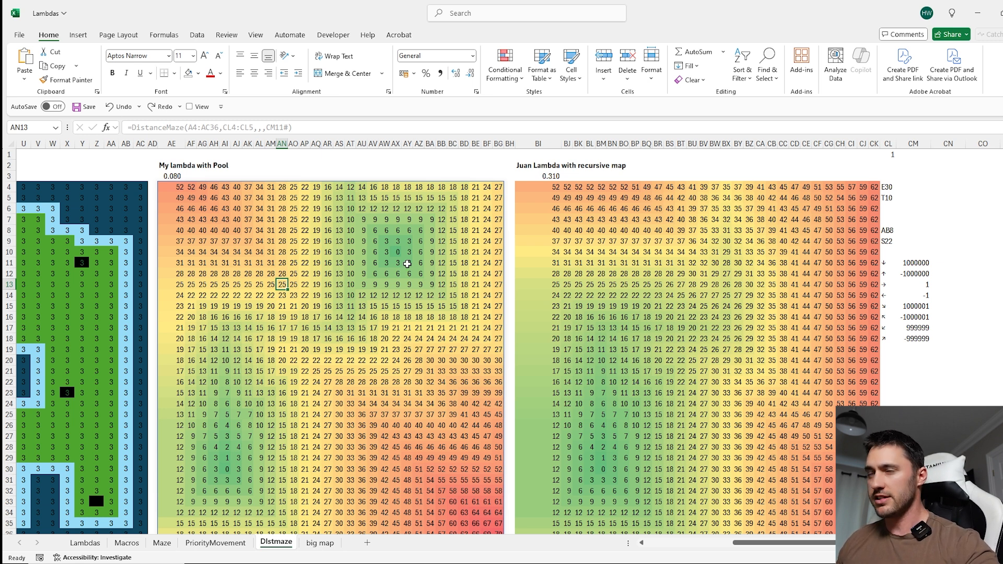
scroll(407, 264, left, 1)
click(226, 189)
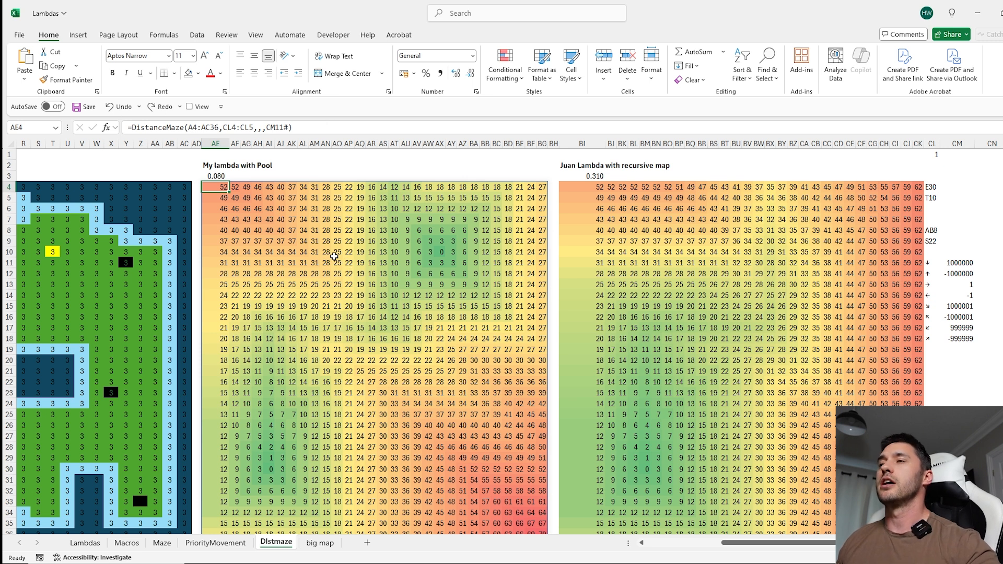
scroll(357, 325, down, 1)
scroll(357, 325, up, 1)
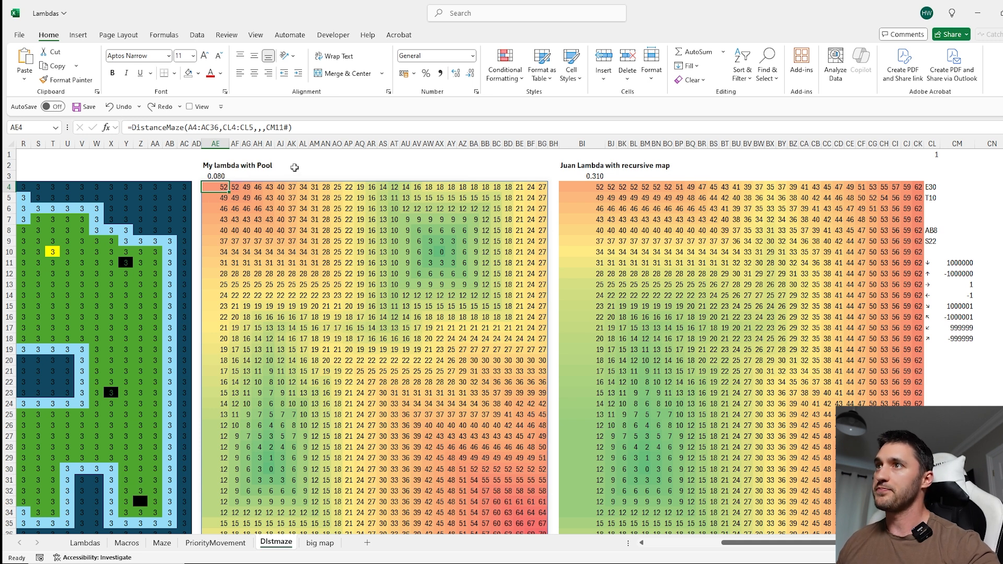
Check the timer in AE3 above the pool-based grid, and switch to the big map sheet.
click(216, 177)
click(221, 187)
key(Up)
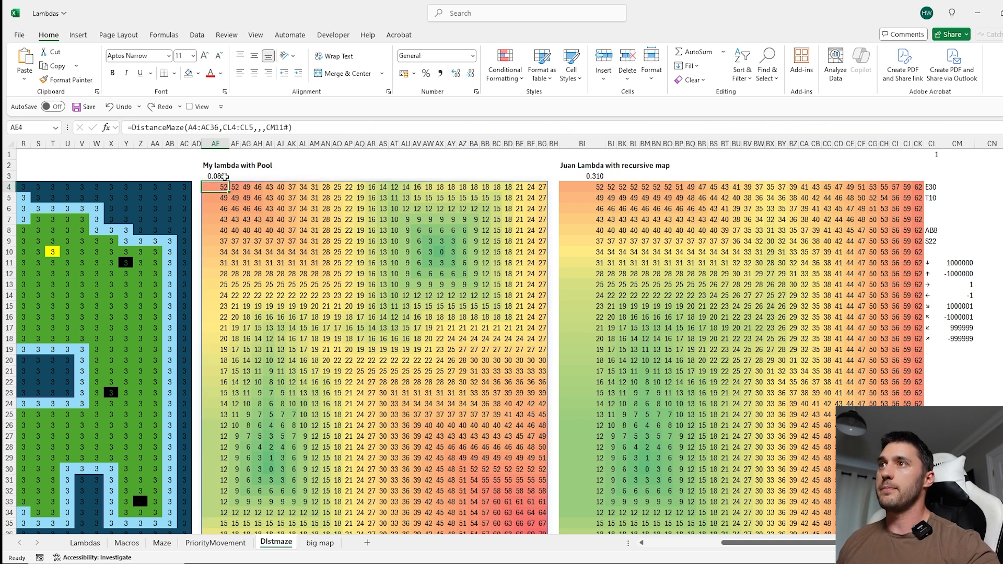
click(320, 542)
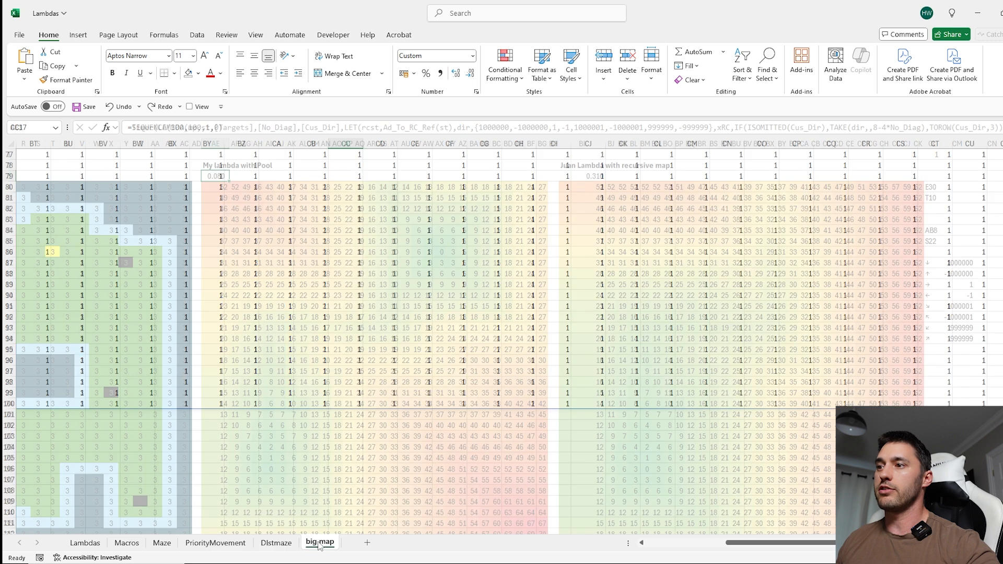
Narrow all columns of the big map sheet to fit their contents and return to the start of the map.
click(11, 143)
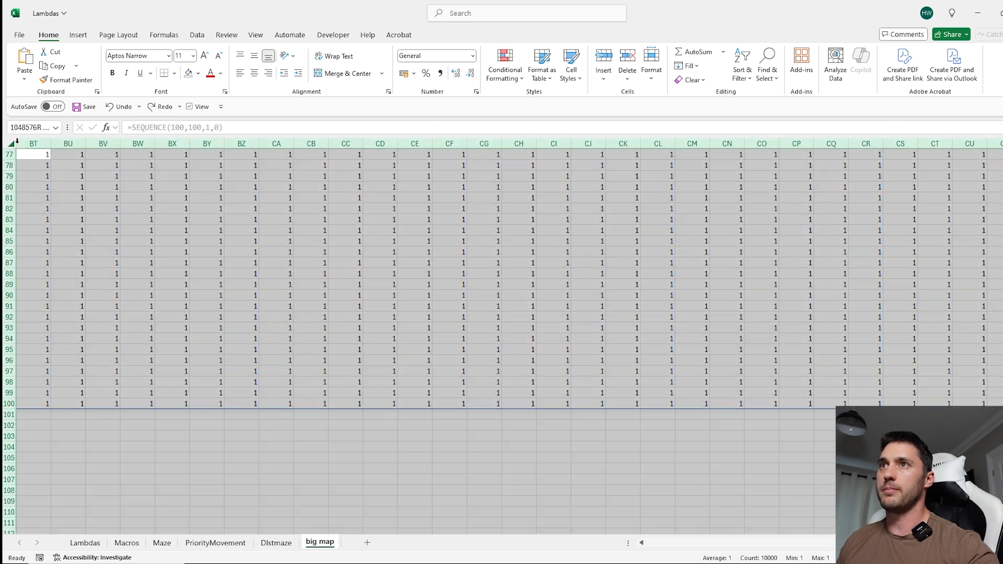
scroll(227, 398, up, 20)
scroll(258, 318, left, 15)
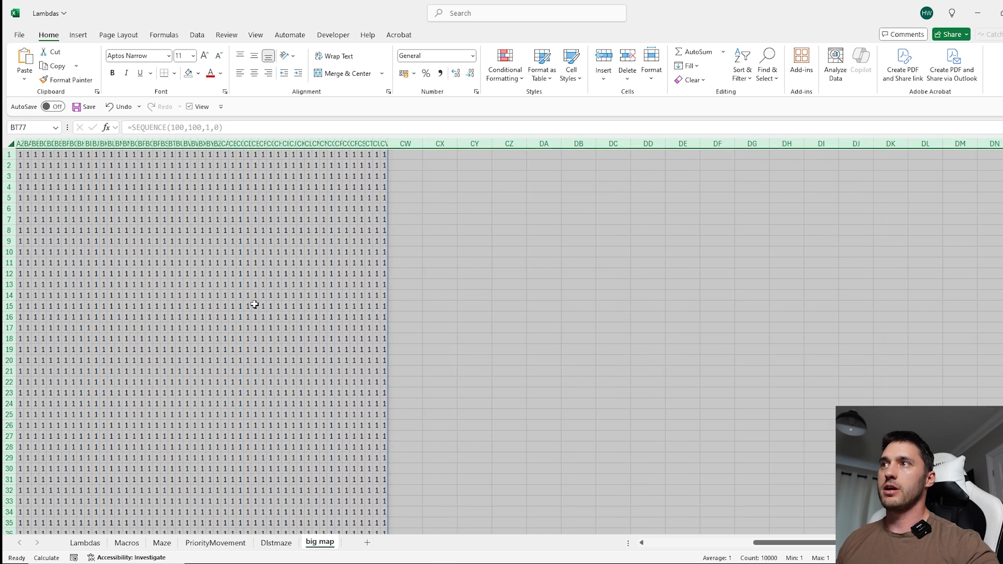
Replace the map range A4:AC36 in the AE3 timer formula on the DIstmaze sheet with the spilled array 'big map'!A1#.
click(275, 543)
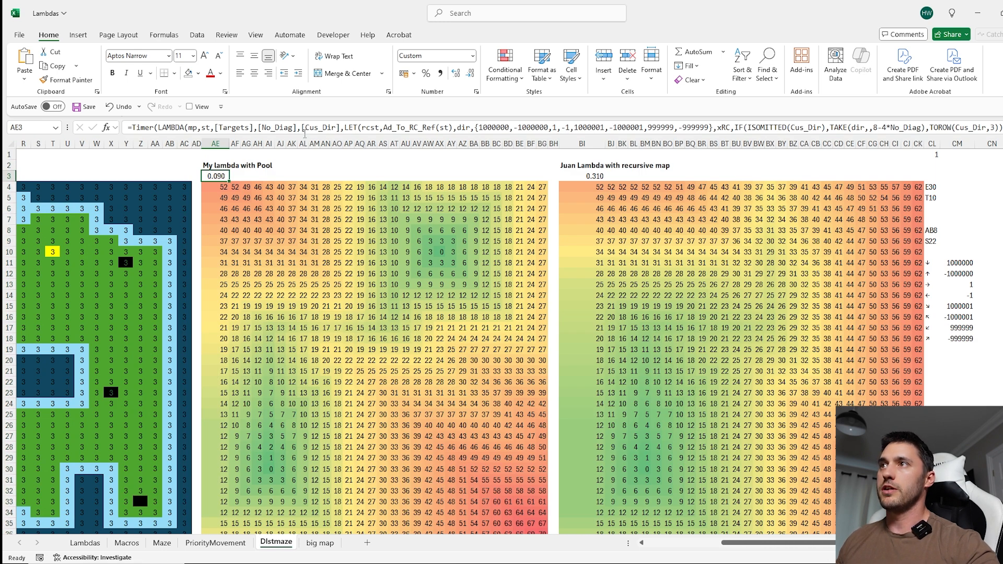
drag(323, 135, 342, 287)
click(176, 270)
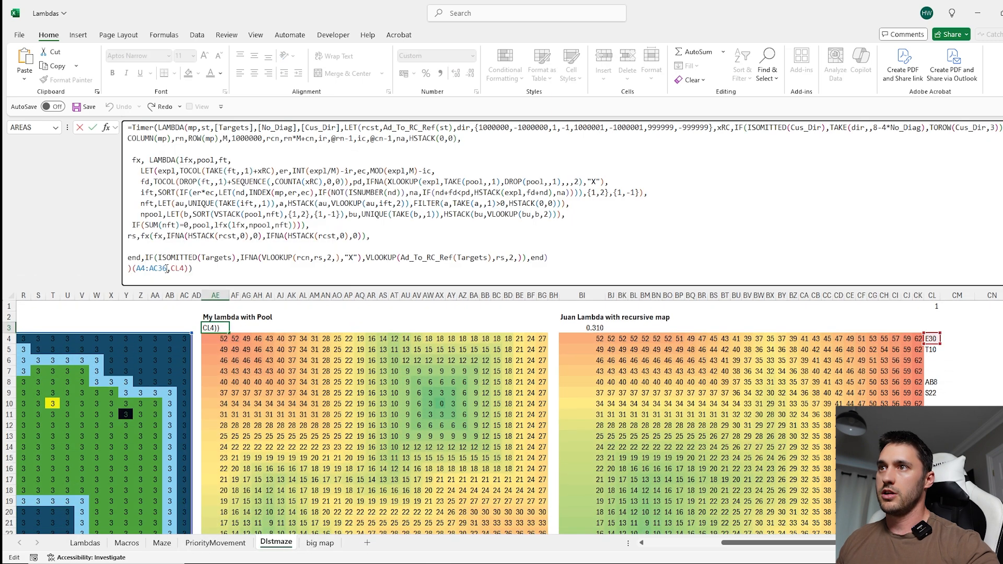
drag(167, 269, 135, 269)
click(320, 543)
click(224, 382)
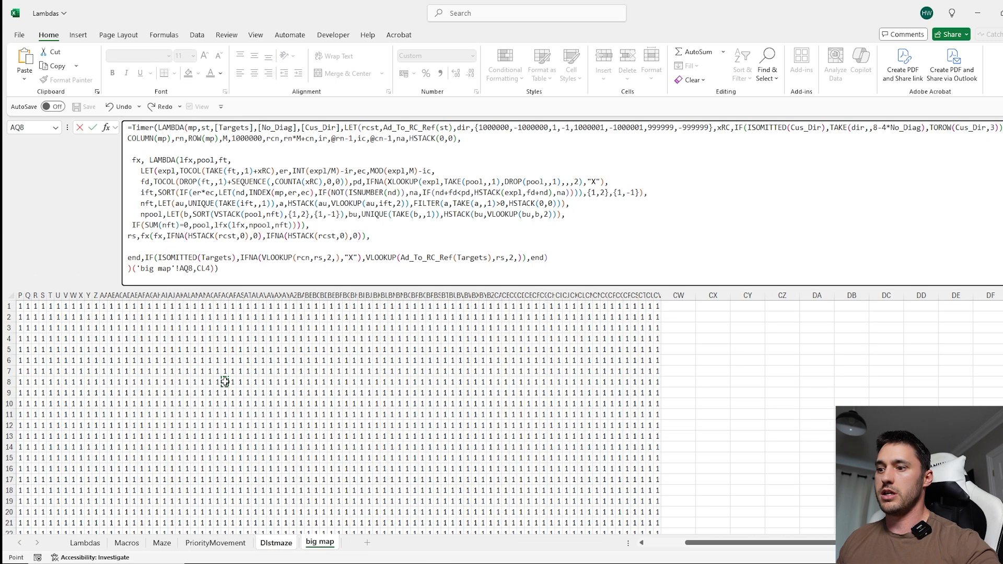
key(ctrl+Home)
key(ctrl+shift+End)
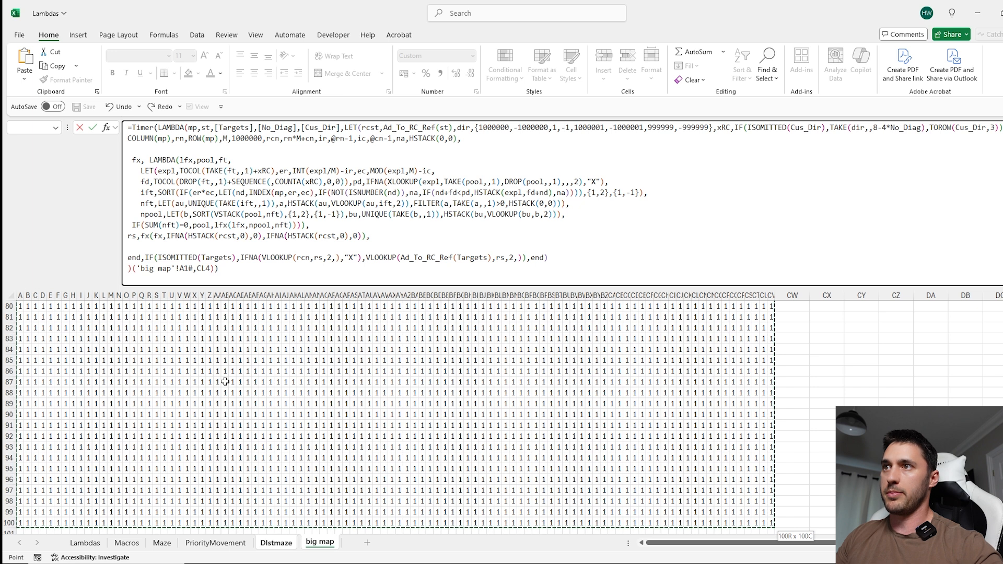
key(Escape)
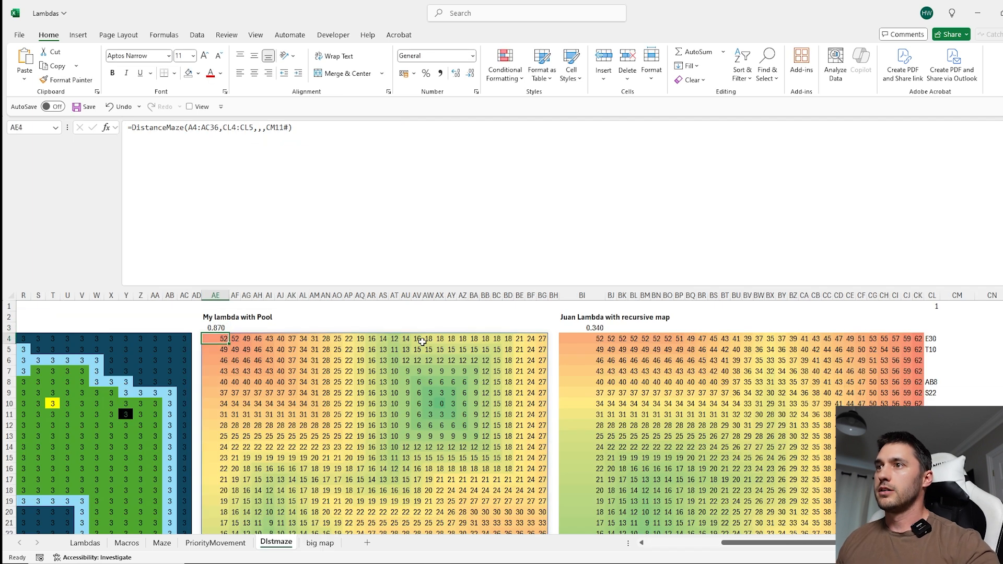
Replace the map range in the recursive-map timer formula in BI3 with 'big map'!A1# and collapse the expanded formula display.
click(575, 328)
scroll(289, 253, down, 5)
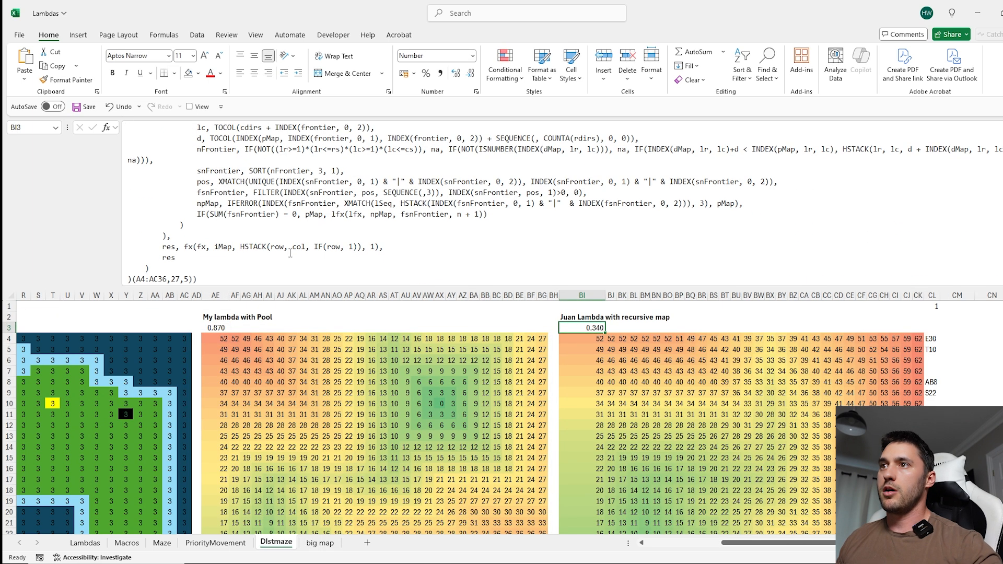
click(168, 280)
key(BackSpace)
key(BackSpace)
key(BackSpace)
key(BackSpace)
key(BackSpace)
key(BackSpace)
key(BackSpace)
click(320, 543)
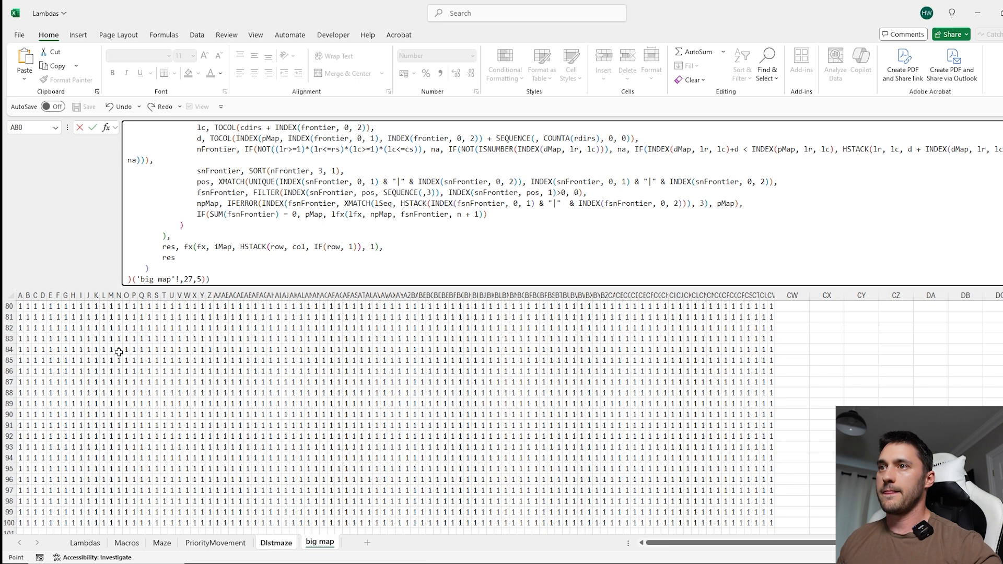
key(ctrl+a)
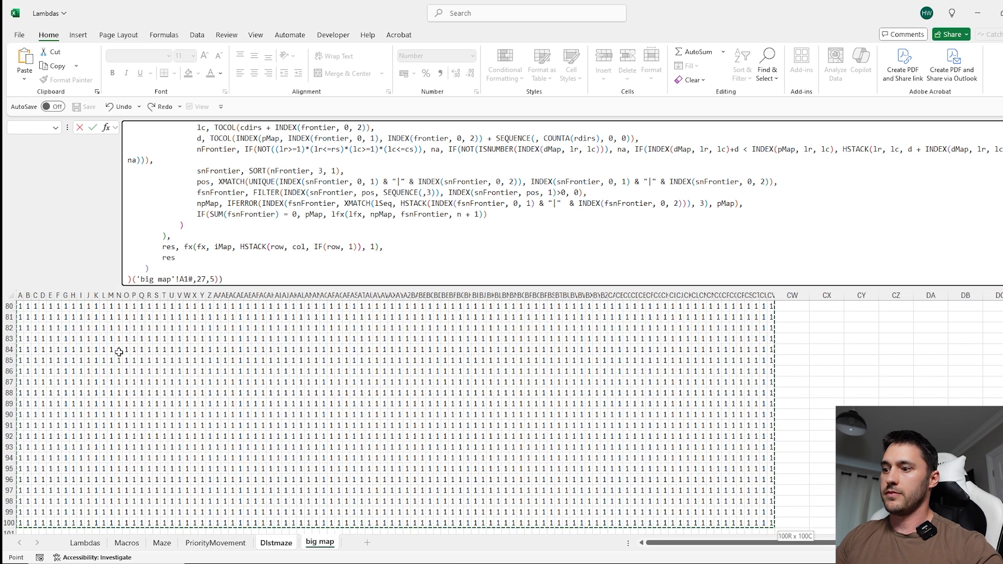
key(Return)
key(ctrl+shift+u)
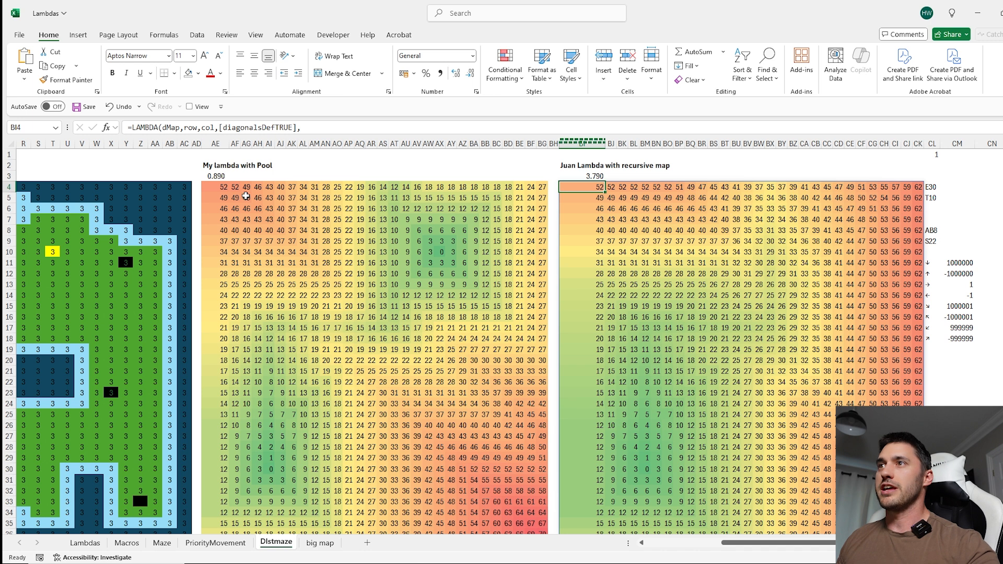
Compare the big-map timers in AE3 and BI3 and review the grid formulas beneath them.
click(216, 176)
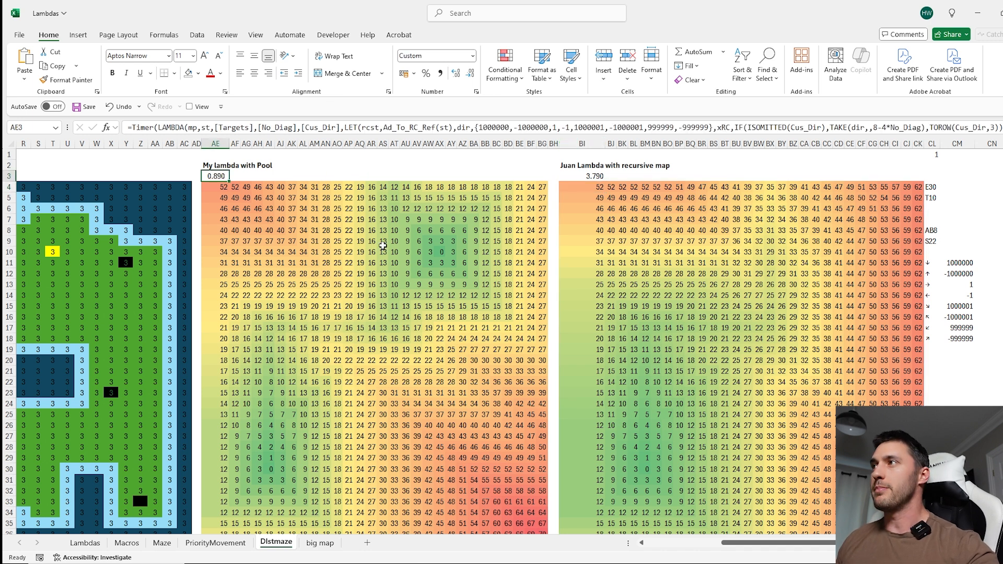
click(211, 189)
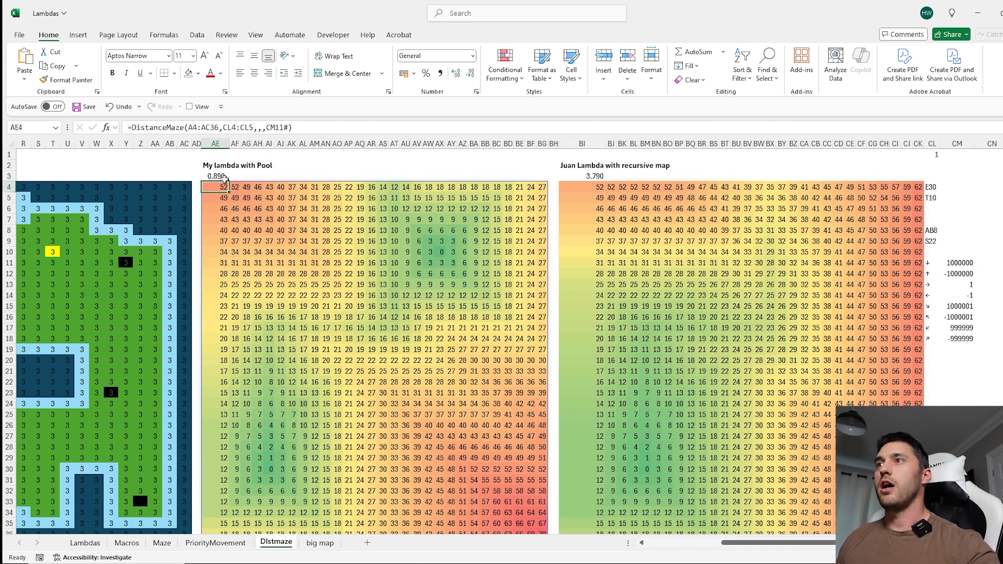
click(224, 178)
scroll(329, 224, left, 3)
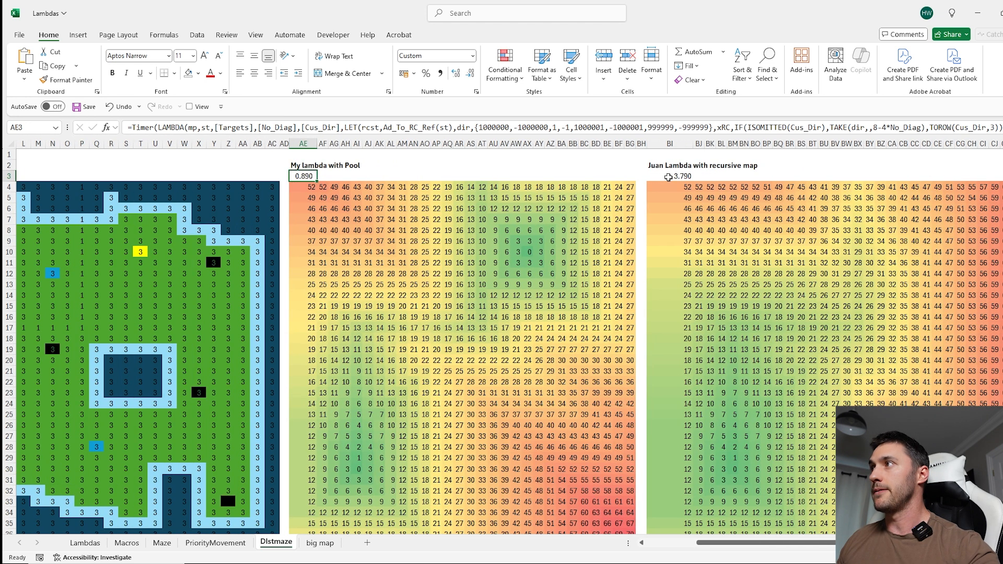
click(668, 178)
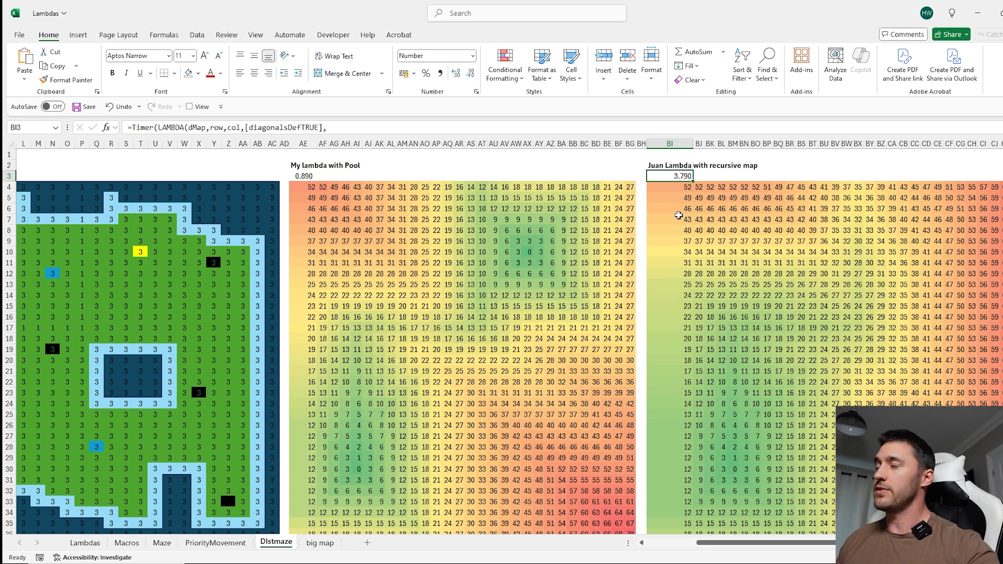
click(685, 184)
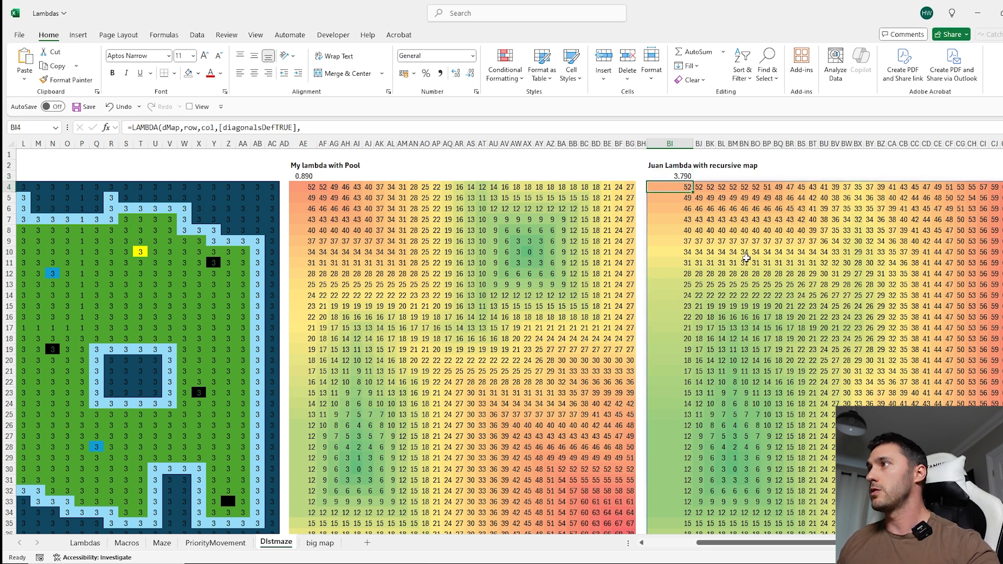
click(677, 177)
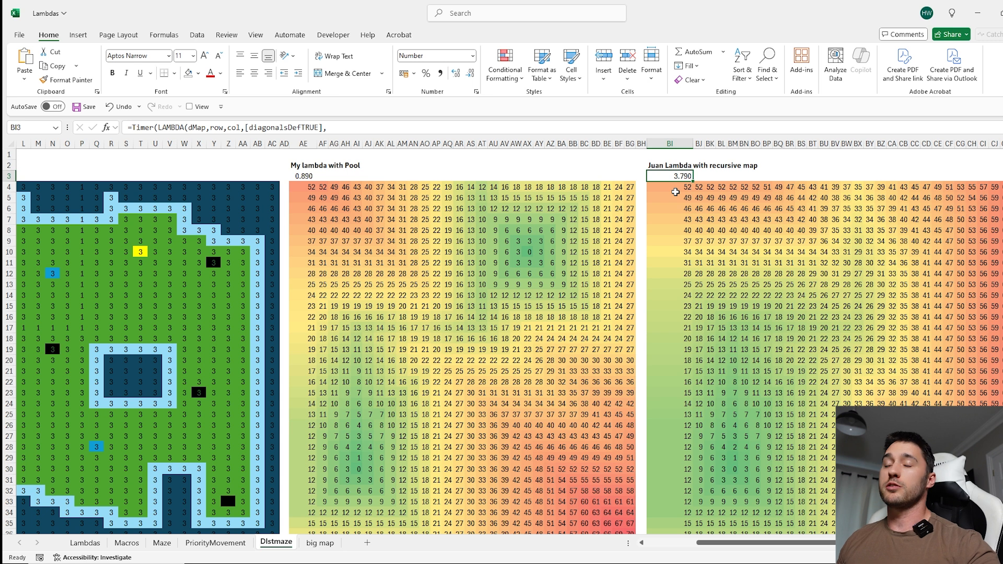
Recheck the pool lambda's timer in AE3 against its DistanceMaze formula in AE4.
click(305, 184)
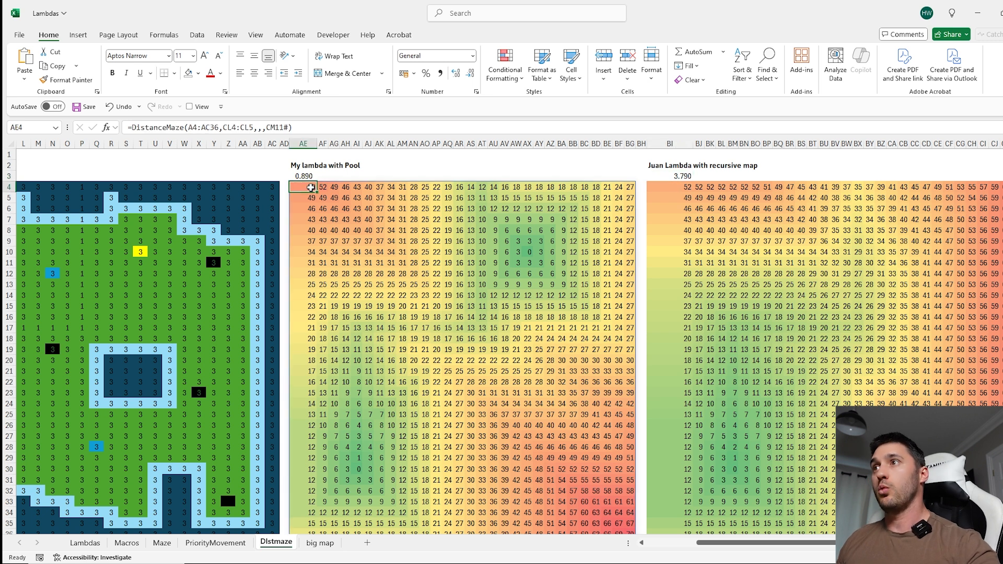
click(303, 177)
click(305, 185)
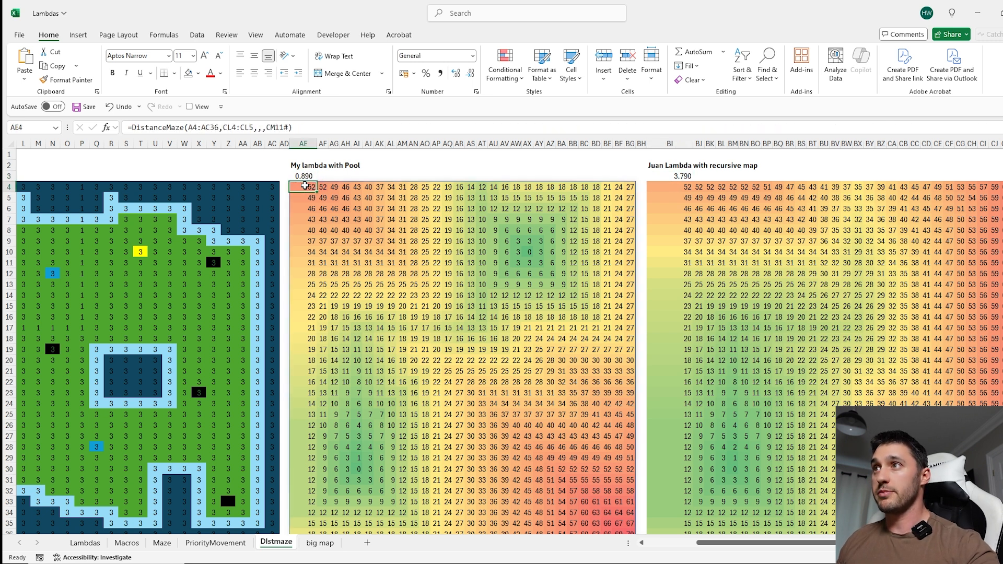
click(310, 176)
click(311, 187)
key(ctrl+Right)
key(Right)
key(Up)
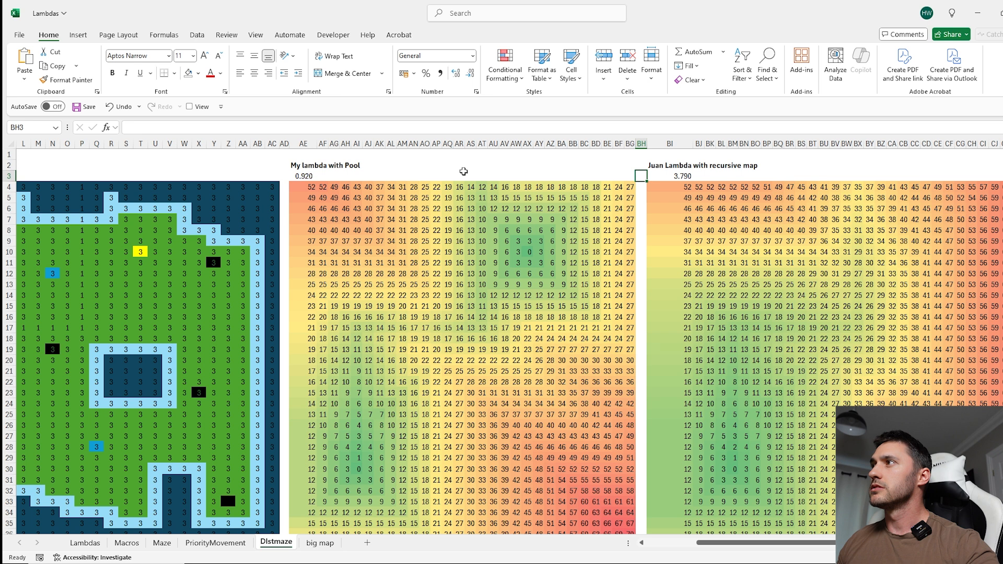
click(312, 177)
click(503, 176)
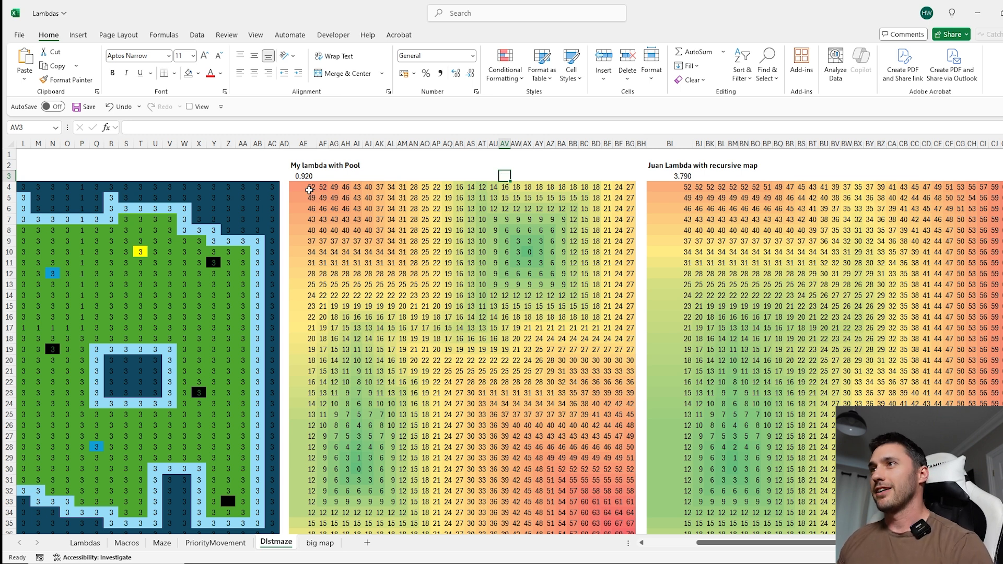
click(308, 188)
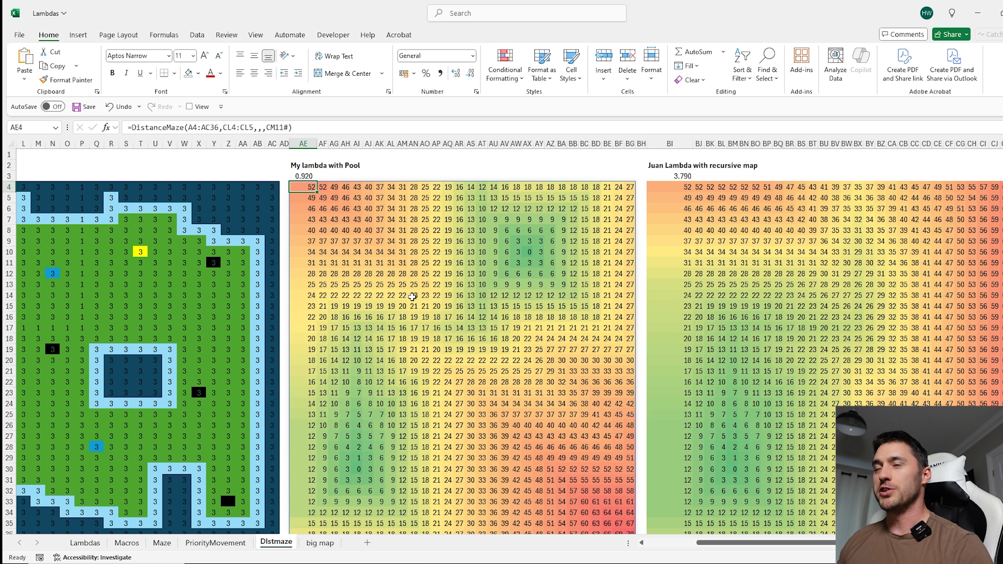
Examine the coloured terrain map alongside the pool-based and recursive-map distance grids.
scroll(551, 339, right, 5)
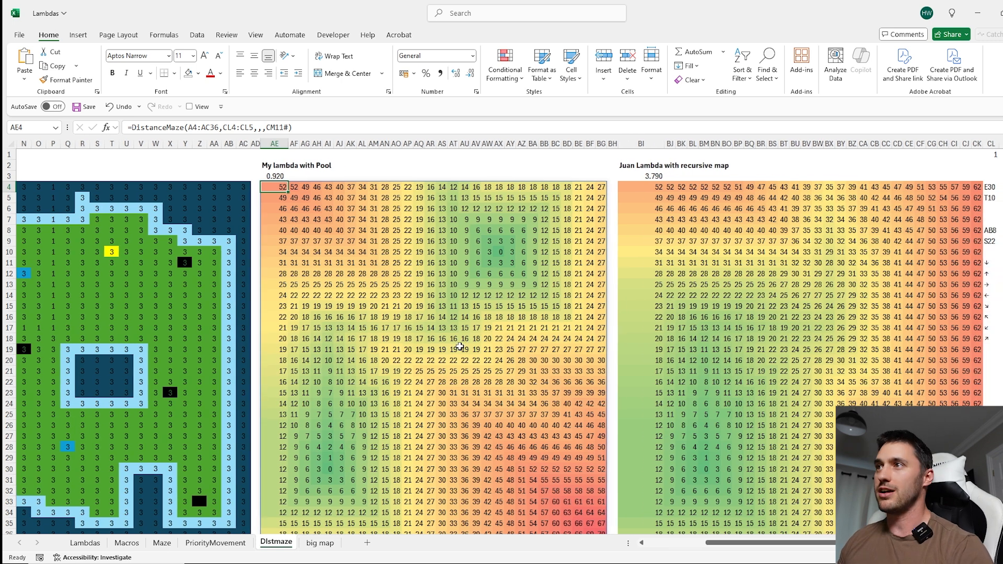
scroll(452, 343, left, 10)
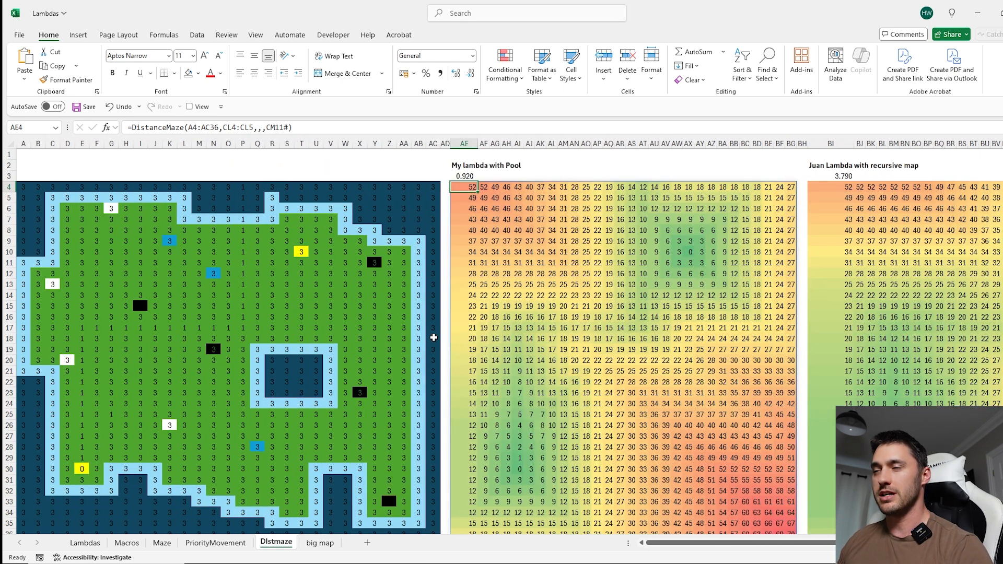
scroll(580, 317, down, 7)
scroll(577, 316, up, 7)
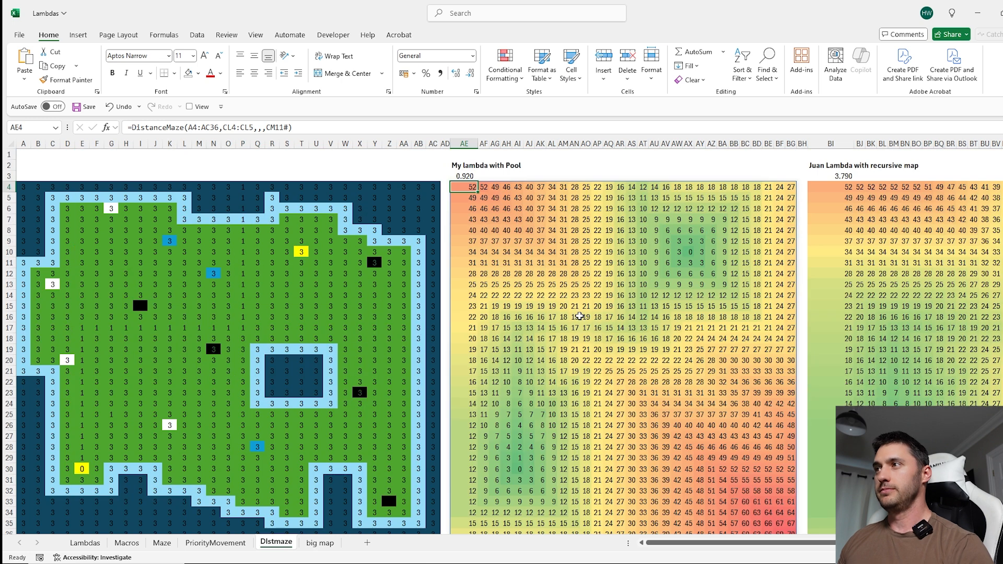
Recalculate the workbook to rerun the pool lambda's timer in AE3.
scroll(553, 318, right, 8)
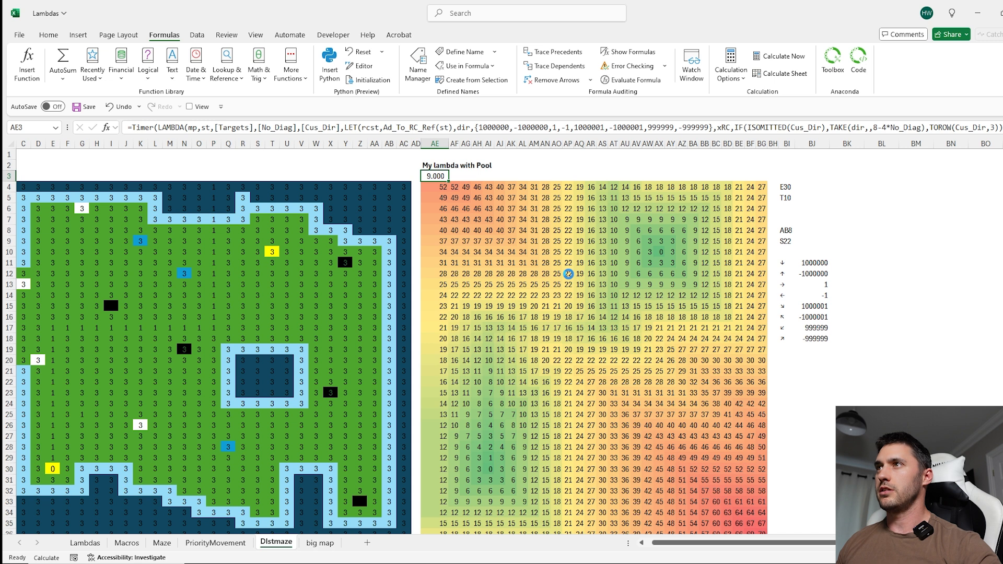
key(F9)
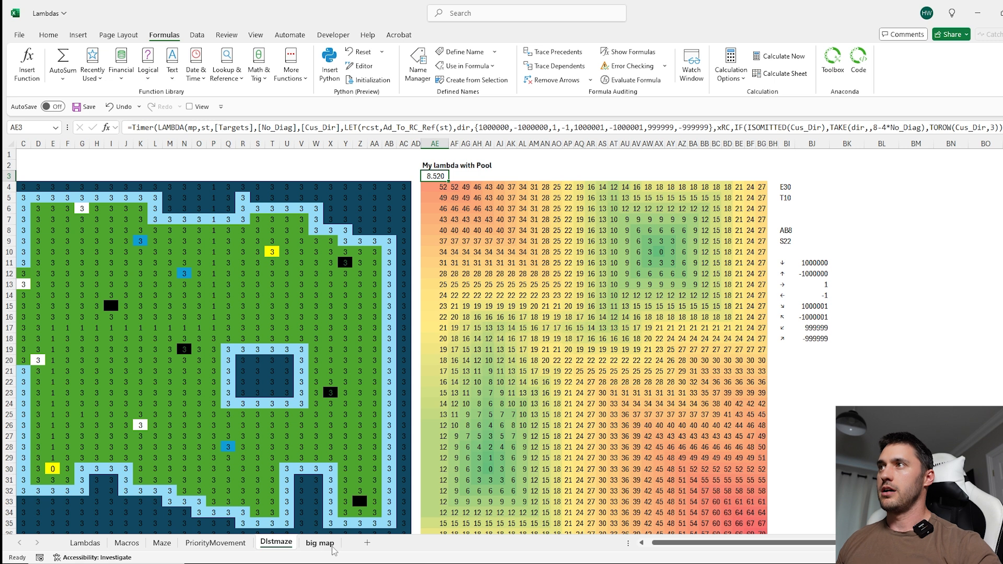
Set the big map's SEQUENCE formula in A1 to 300 rows and 300 columns, and check the AE3 timer on the DIstmaze sheet.
click(332, 546)
key(ctrl+z)
click(177, 127)
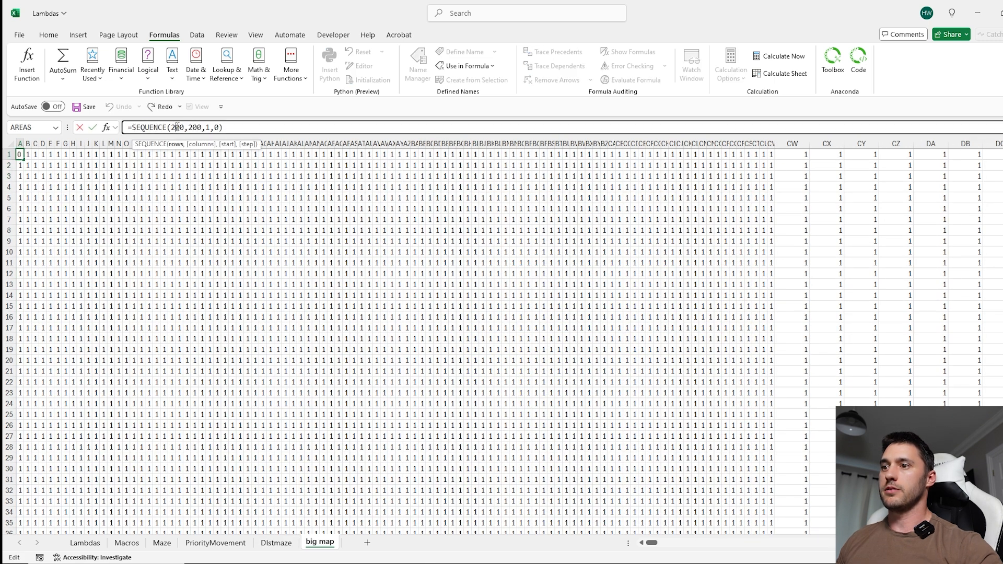
key(BackSpace)
text(3)
click(193, 127)
key(BackSpace)
text(3)
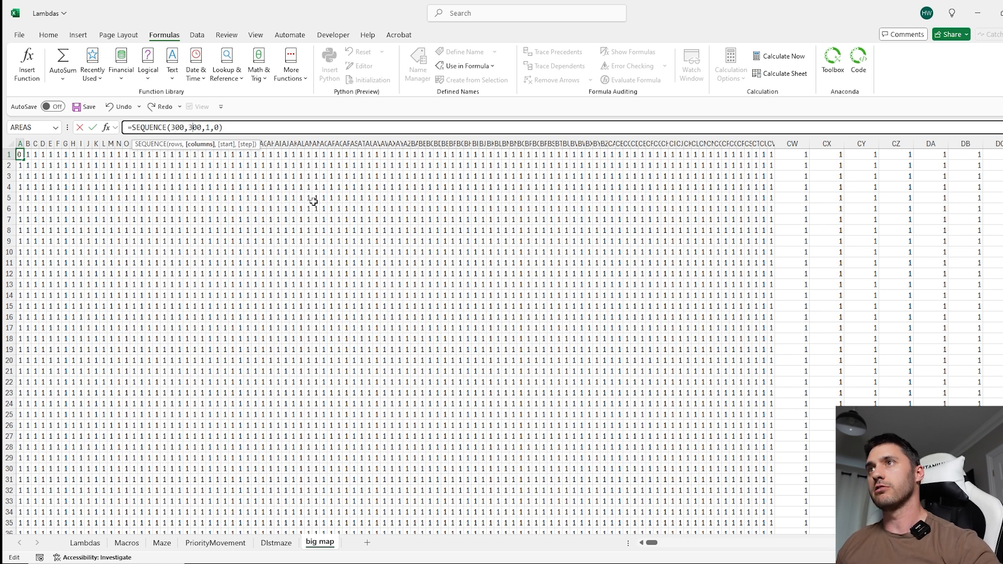
key(Return)
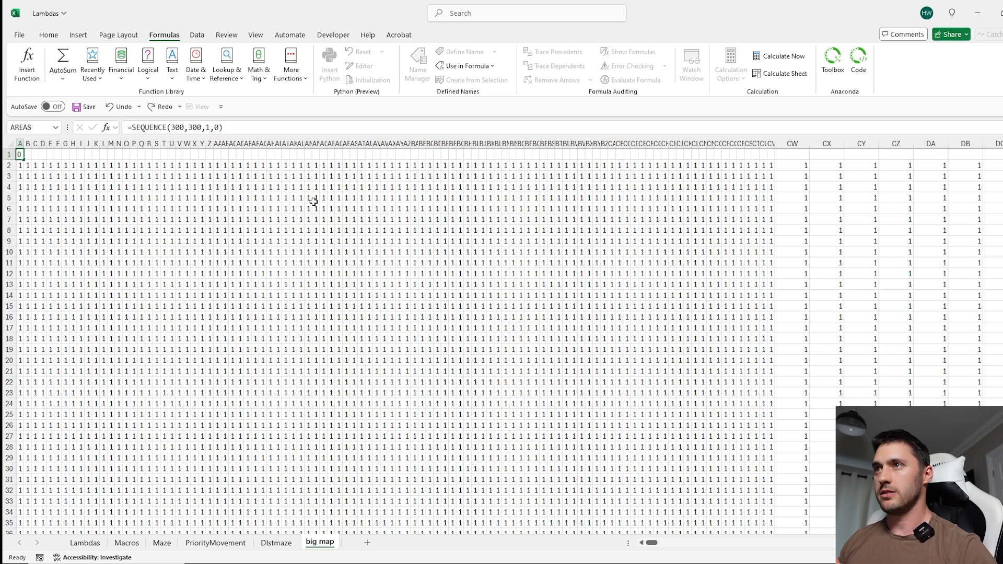
key(ctrl+Page_Up)
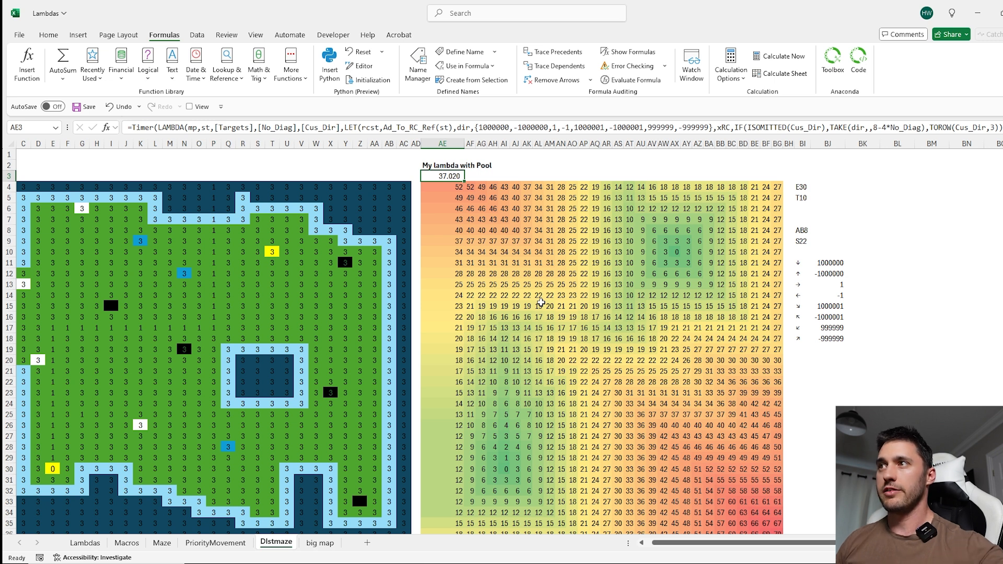
scroll(541, 302, left, 2)
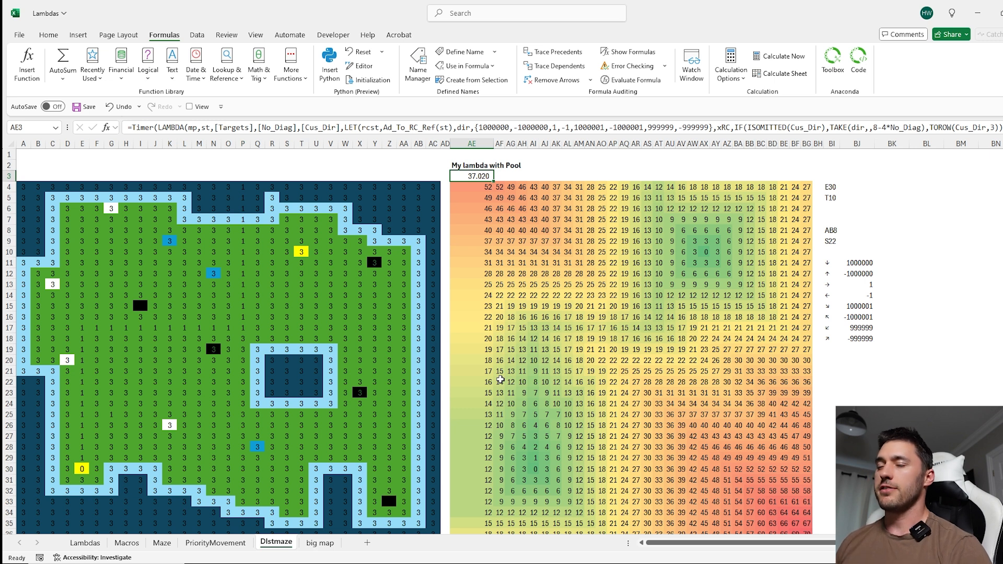
Switch to the browser to view the YouTube video on Dijkstra's shortest path algorithm, and return to the Excel workbook.
key(alt+Tab)
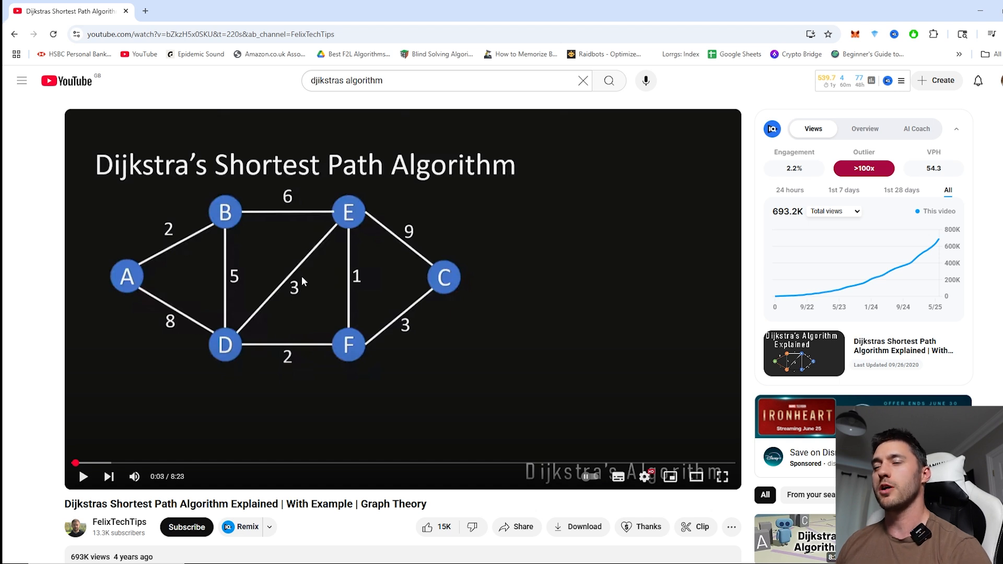
click(437, 562)
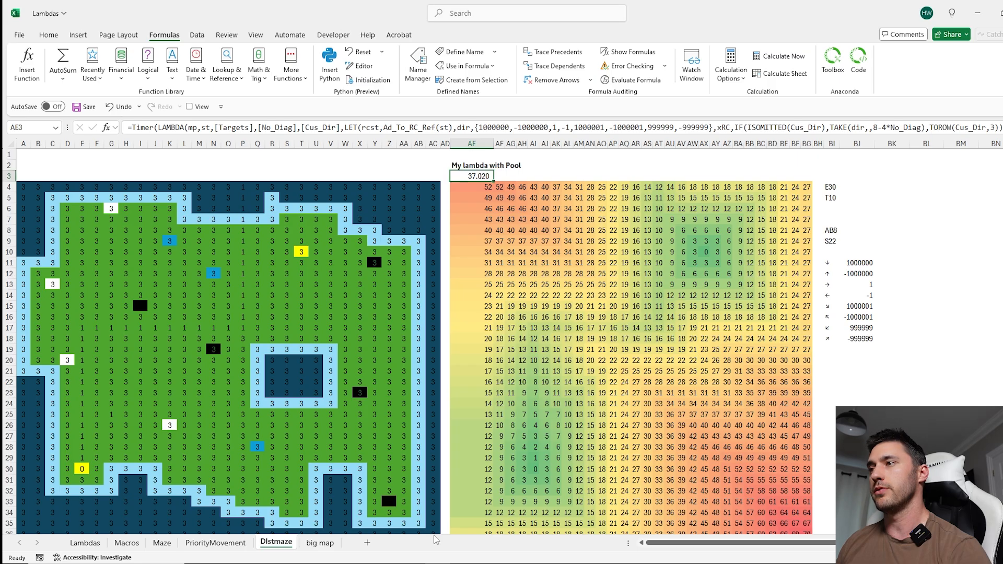
Re-enter the timer formula in AE3 to run the pool lambda's timing again.
key(F2)
key(Return)
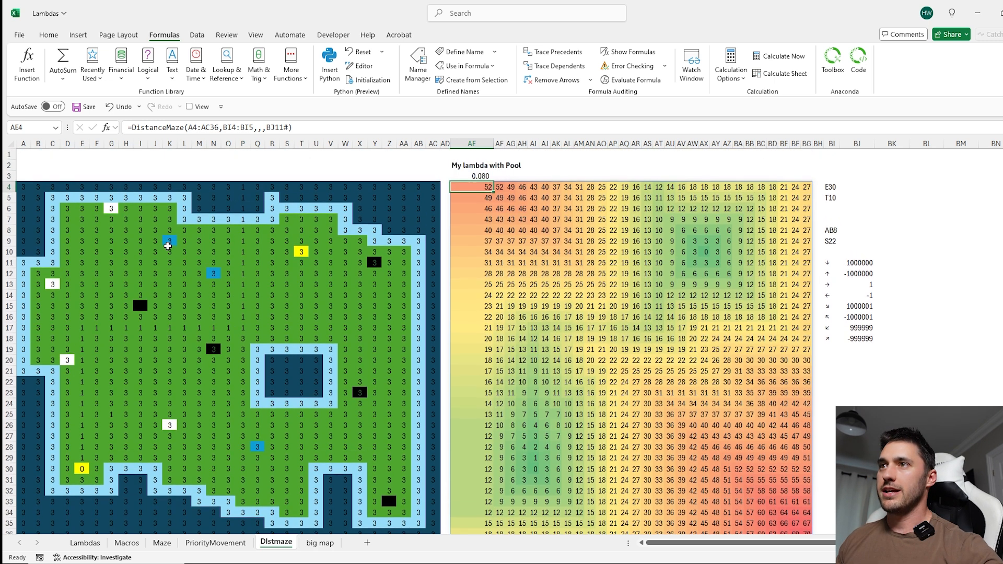
Fill map cells J11:P17 with a movement cost of 40, and replace that cost with 10 across the same block.
drag(155, 262, 246, 327)
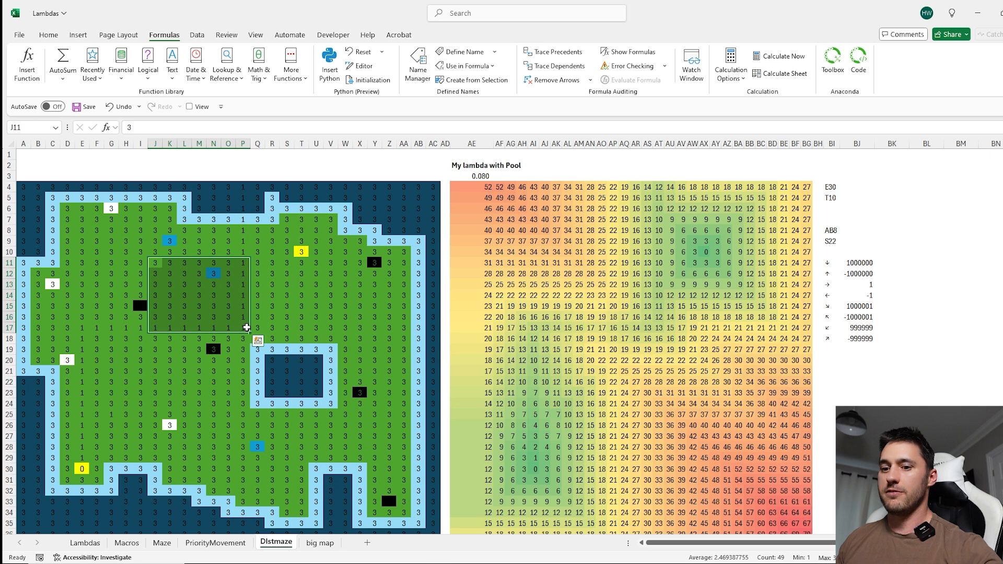
text(40)
key(ctrl+Return)
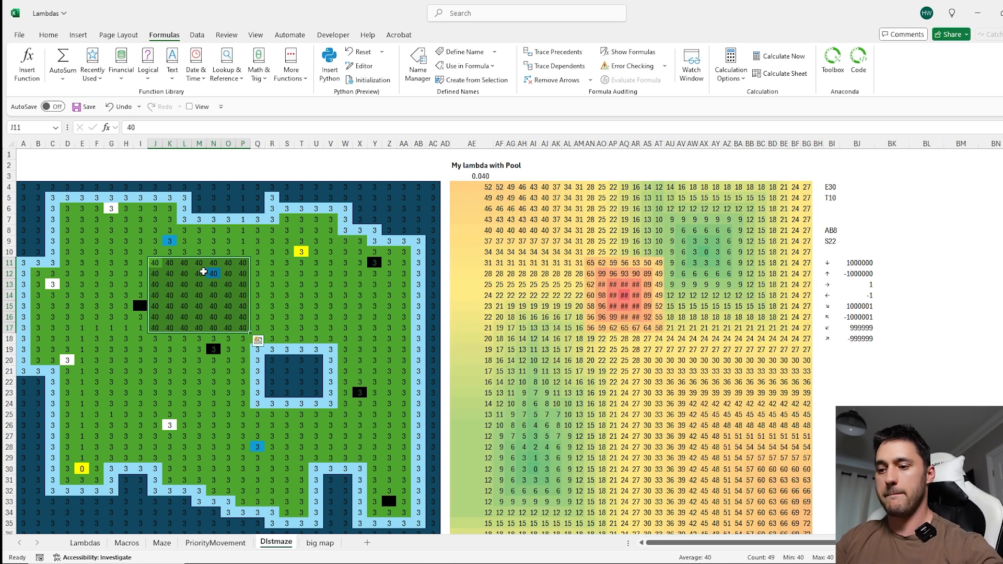
text(10)
key(ctrl+Return)
Set the movement cost of map cells K12:N14 to 1.
drag(170, 273, 209, 295)
text(1)
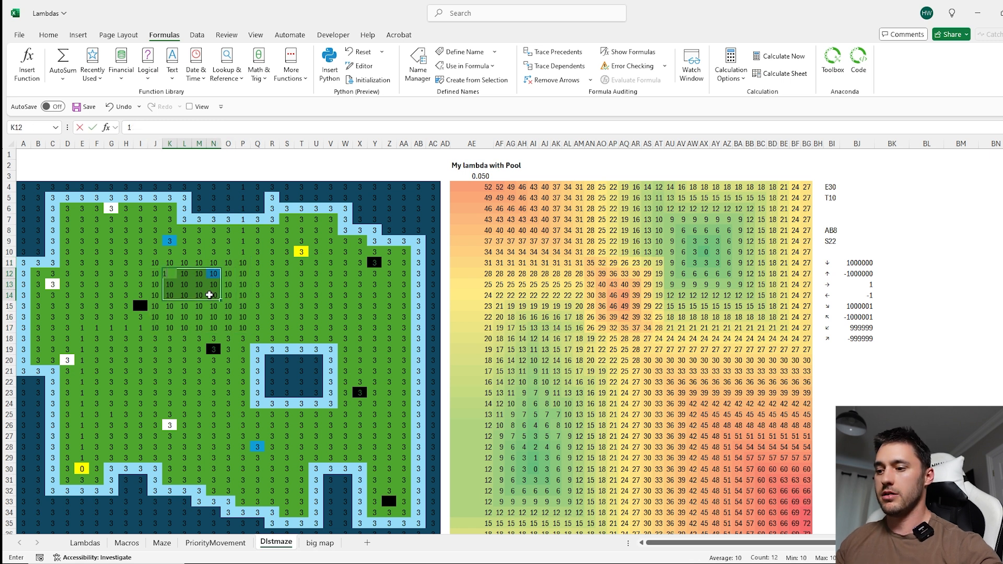
key(ctrl+Return)
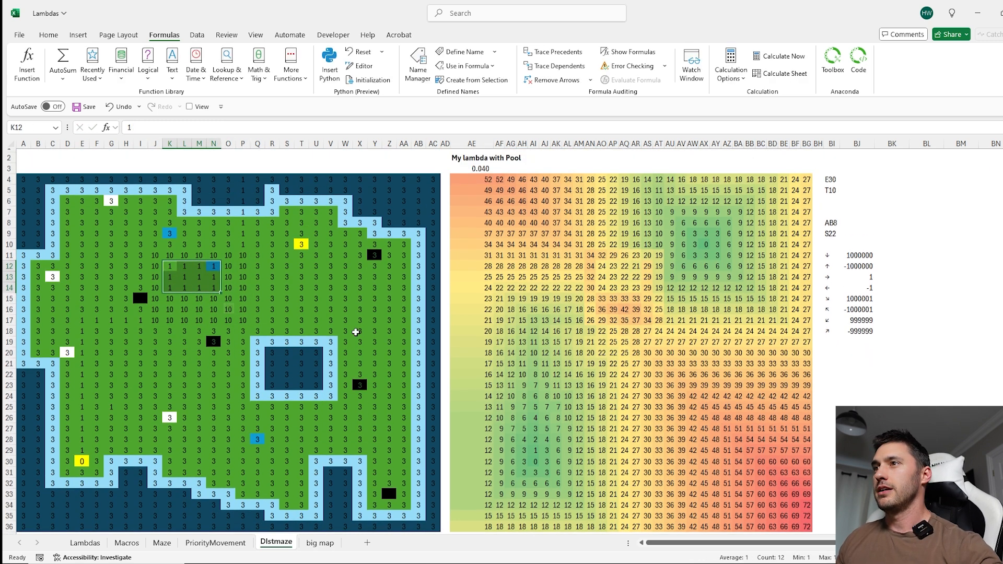
Clear the movement costs from map blocks S15:U22 and M11:N13 to make them impassable.
drag(301, 306, 283, 382)
key(Delete)
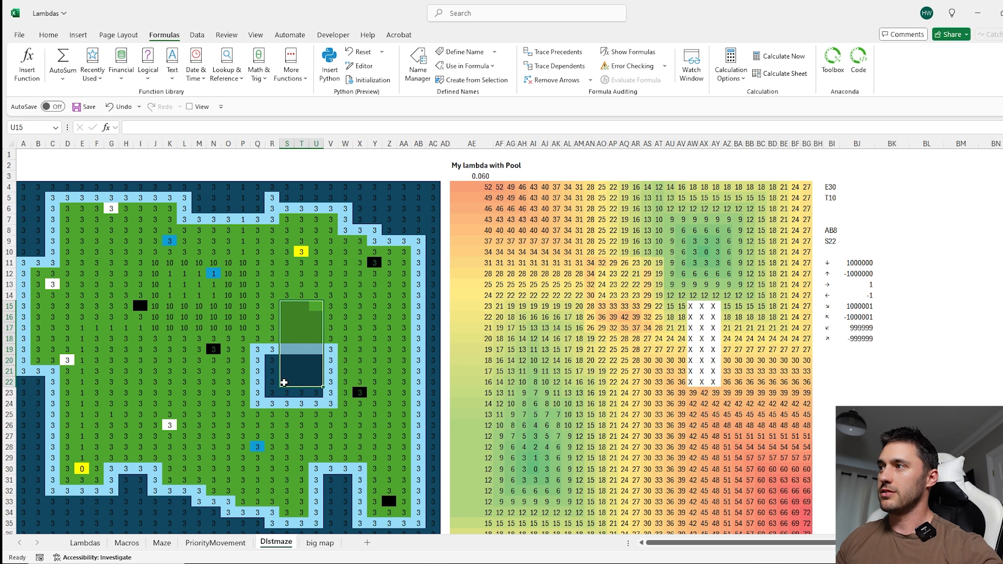
drag(198, 263, 214, 284)
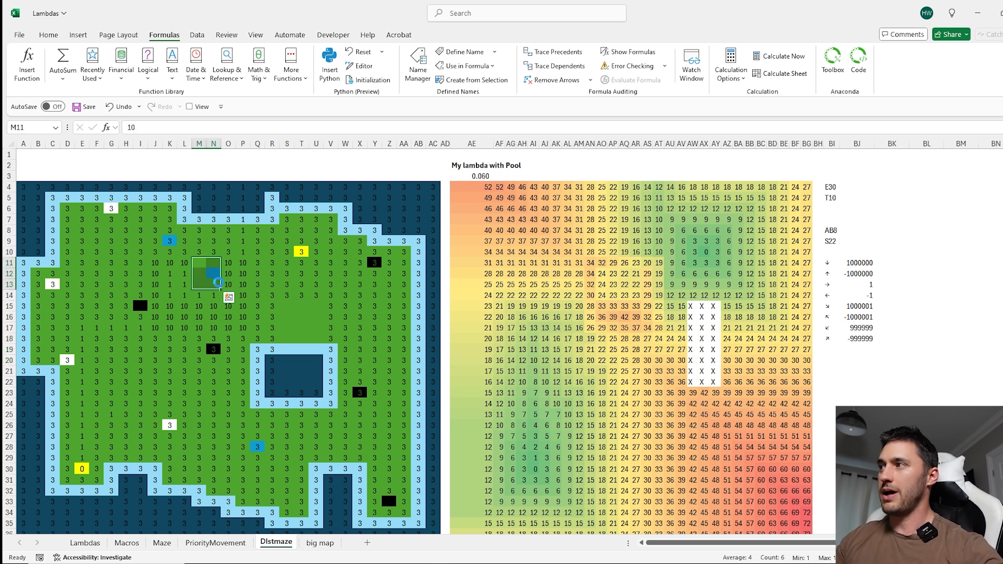
key(Delete)
Change the custom directions argument of the DistanceMaze formula in AE4 to BJ14:BJ18.
click(481, 179)
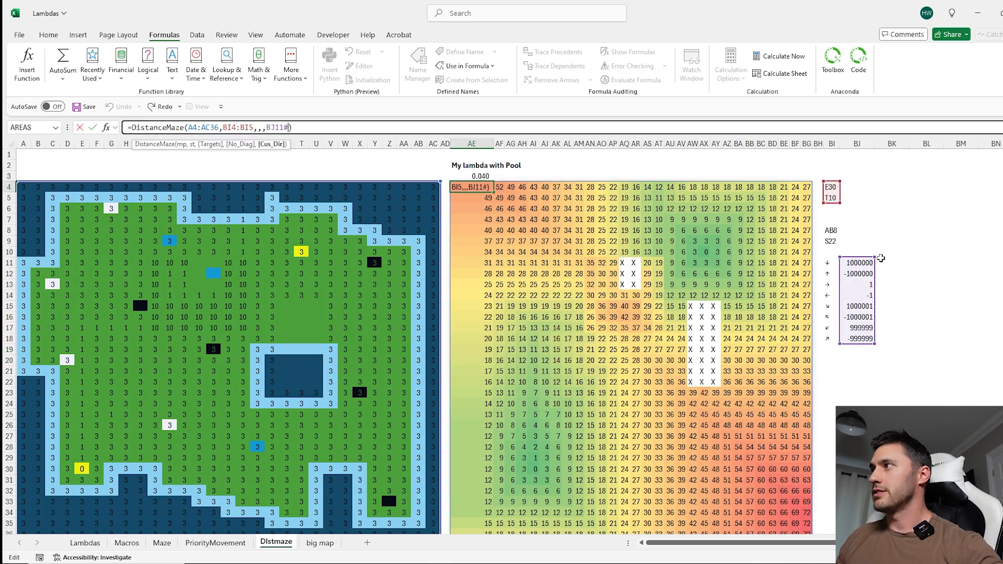
drag(874, 256, 872, 293)
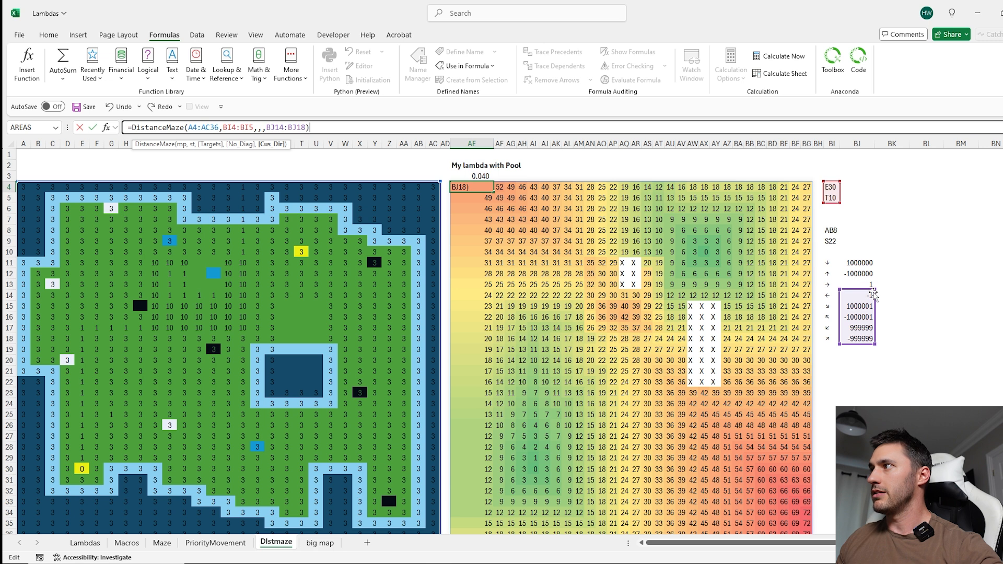
key(Return)
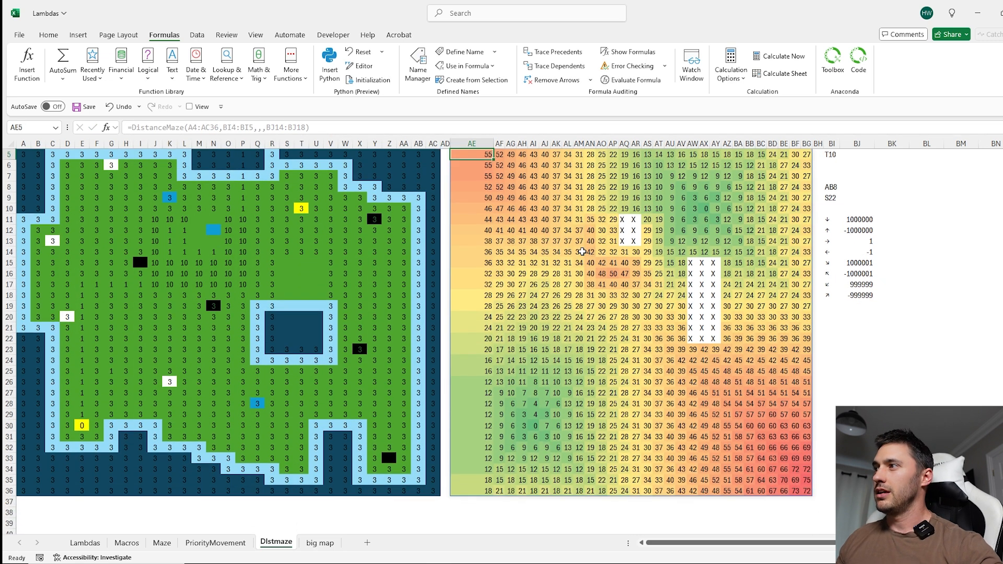